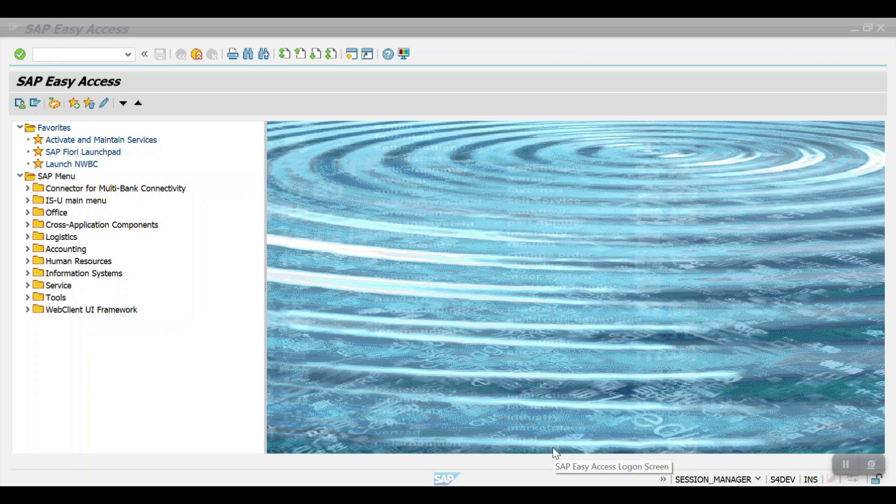
- Run transaction SPRO and display the SAP Reference IMG
click(75, 55)
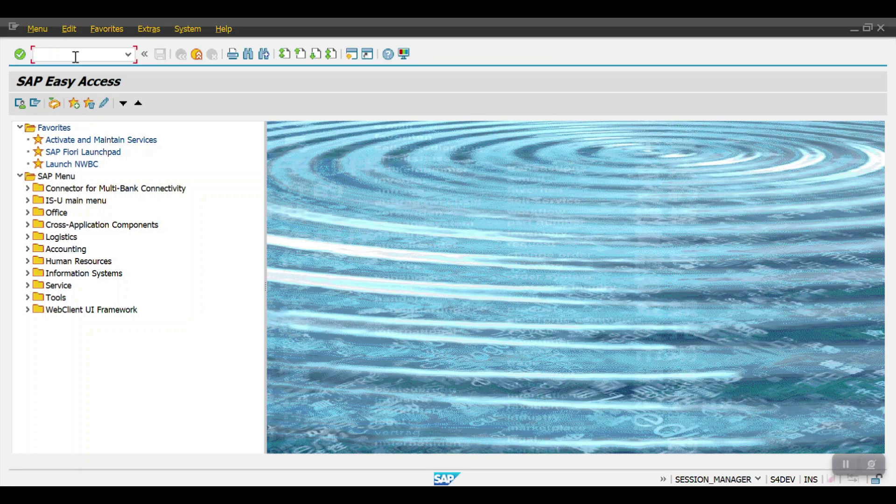
text(sp)
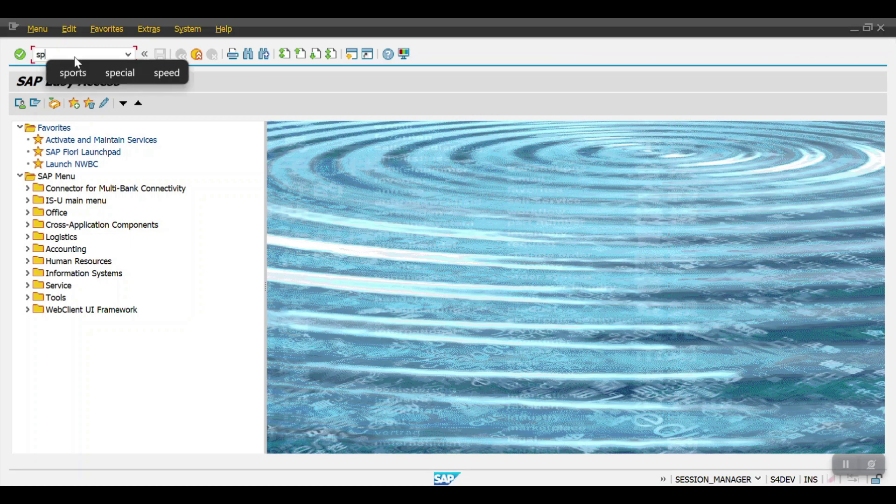
text(ro)
key(Return)
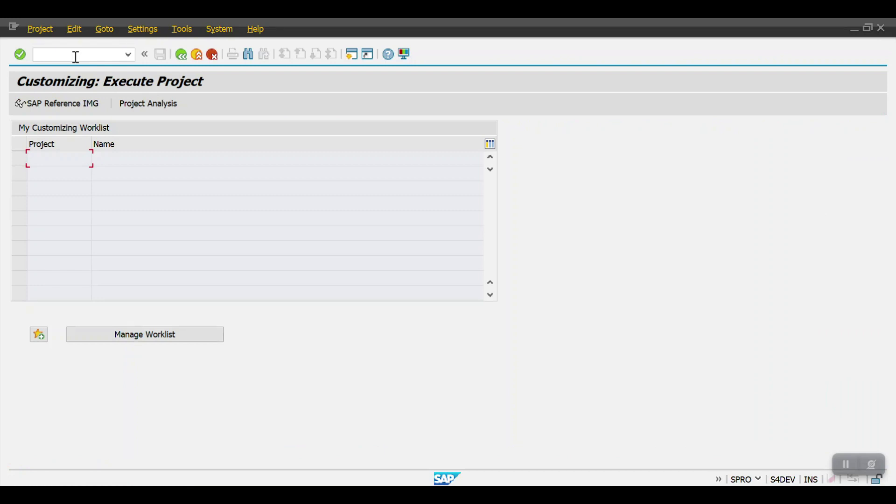
click(69, 110)
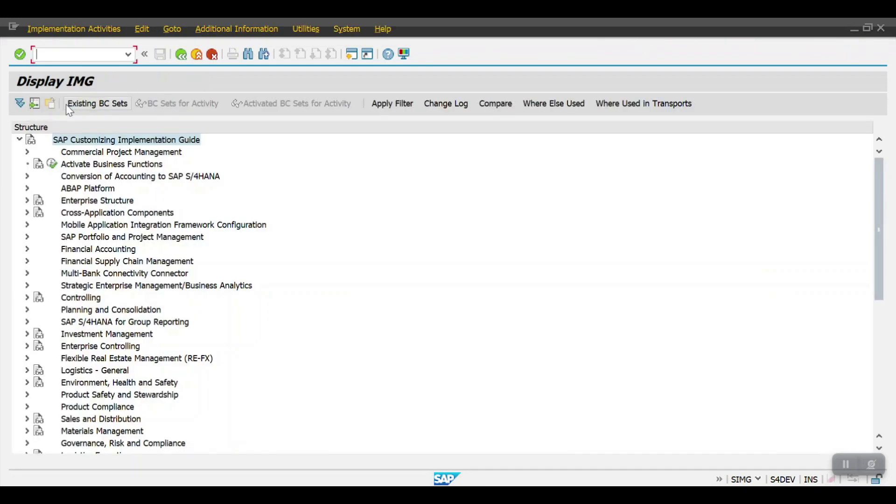
- Expand Financial Accounting and its Bank Accounting node in the IMG structure
click(85, 204)
key(Down)
key(Down)
key(Down)
key(Down)
key(Right)
key(Down)
key(Down)
key(Down)
key(Down)
key(Down)
key(Right)
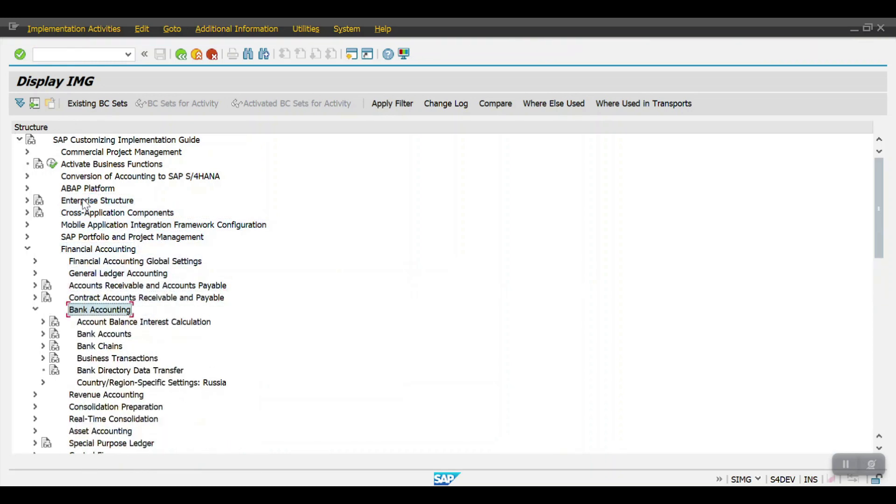
- Expand Business Transactions under Bank Accounting, and its Cash Journal node to list the configuration activities
key(Down)
key(Down)
key(Down)
key(Down)
key(Right)
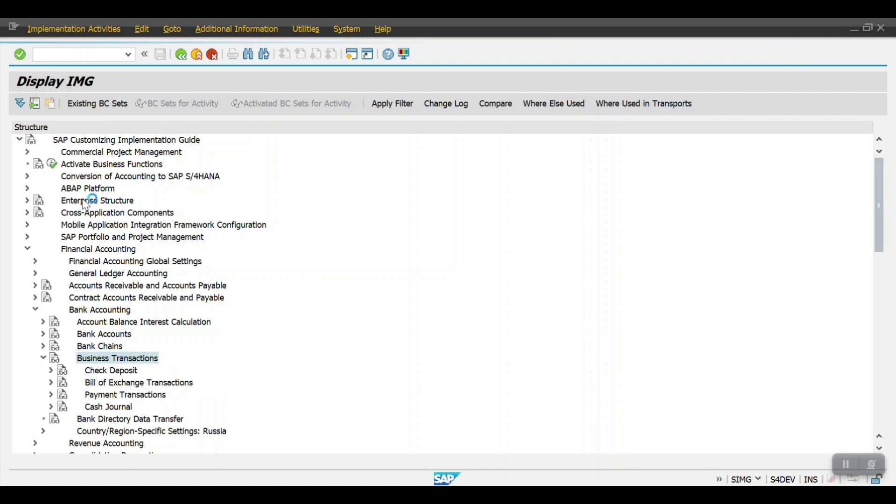
key(Down)
key(Down)
key(Down)
key(Down)
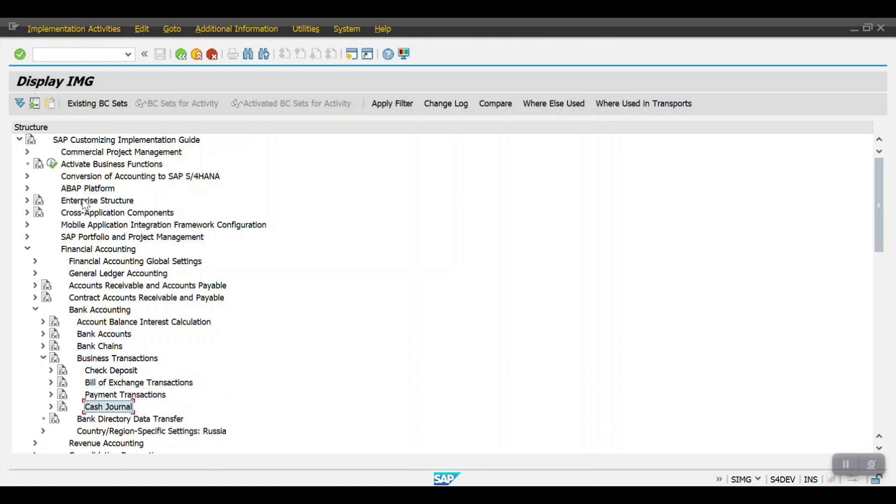
key(Right)
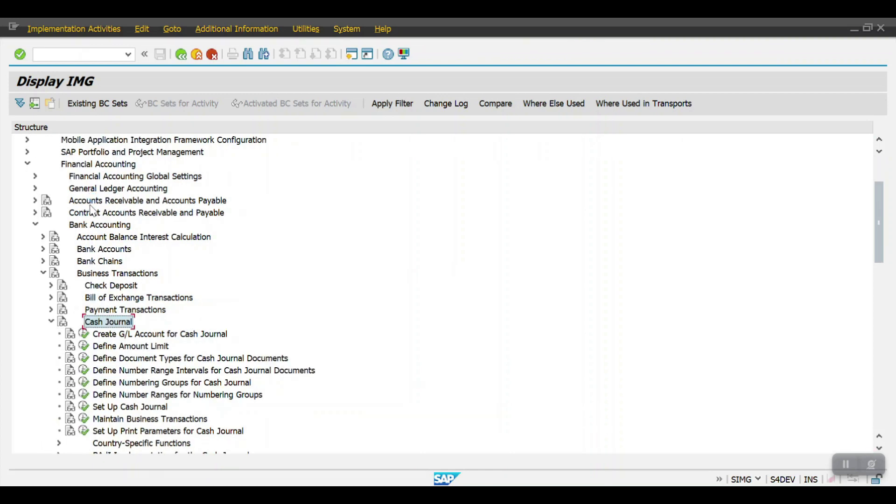
scroll(191, 261, down, 1)
scroll(191, 261, down, 1)
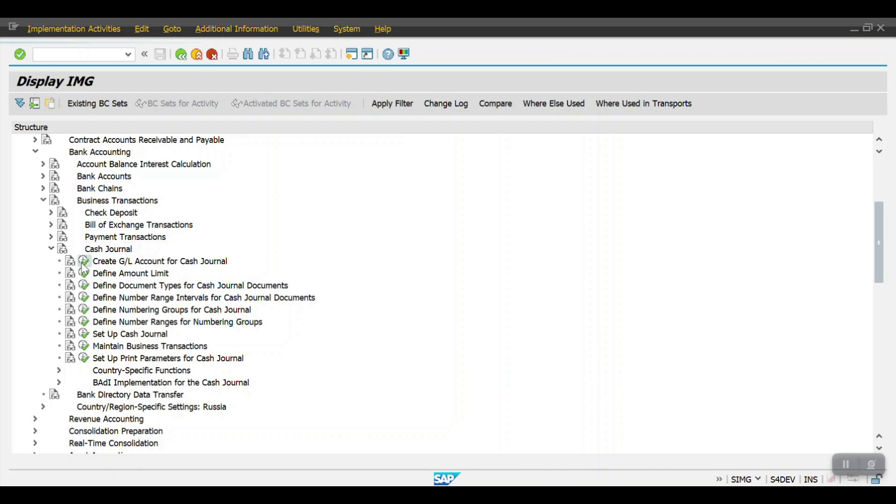
- Review the document creation settings of the Cash Journal Account G/L master, and return to the IMG
click(84, 261)
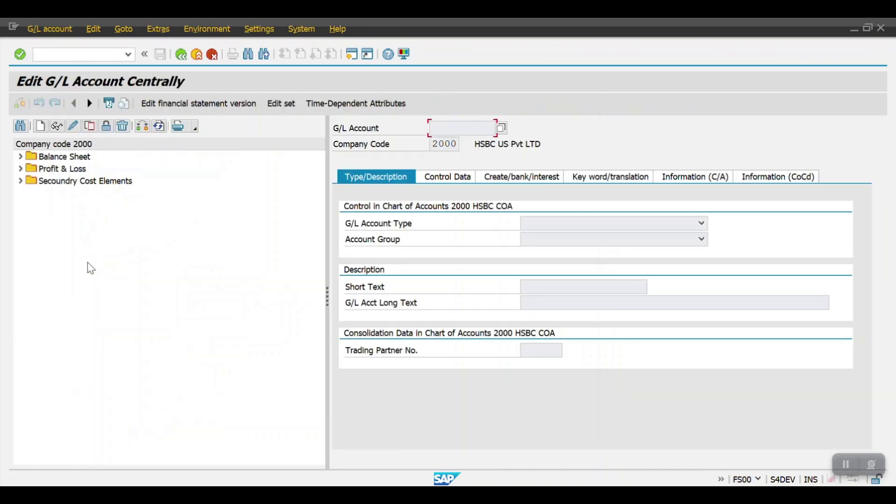
click(20, 157)
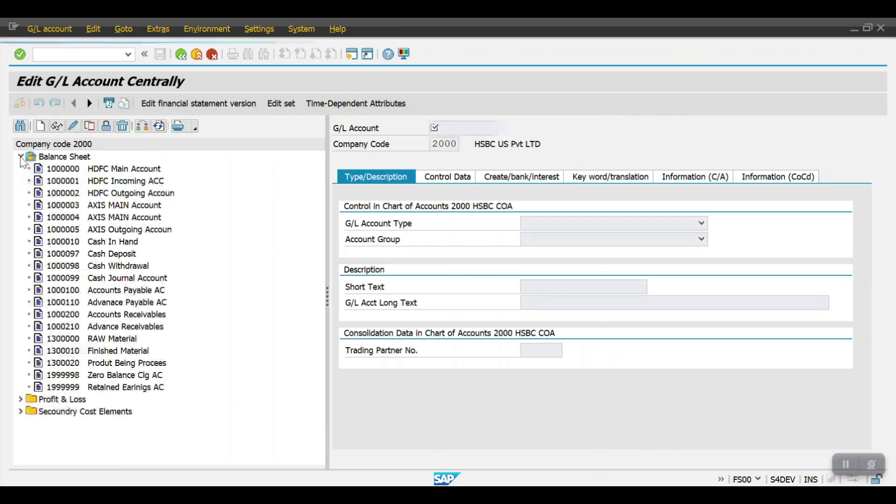
double_click(71, 279)
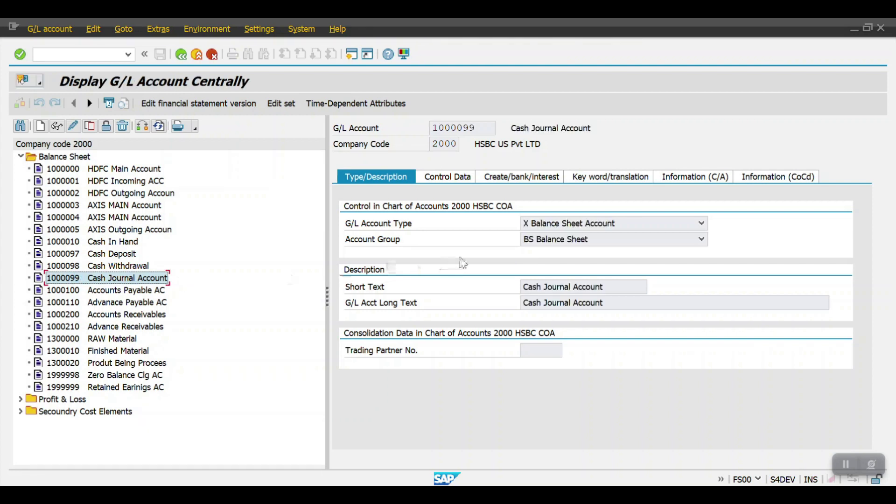
click(494, 178)
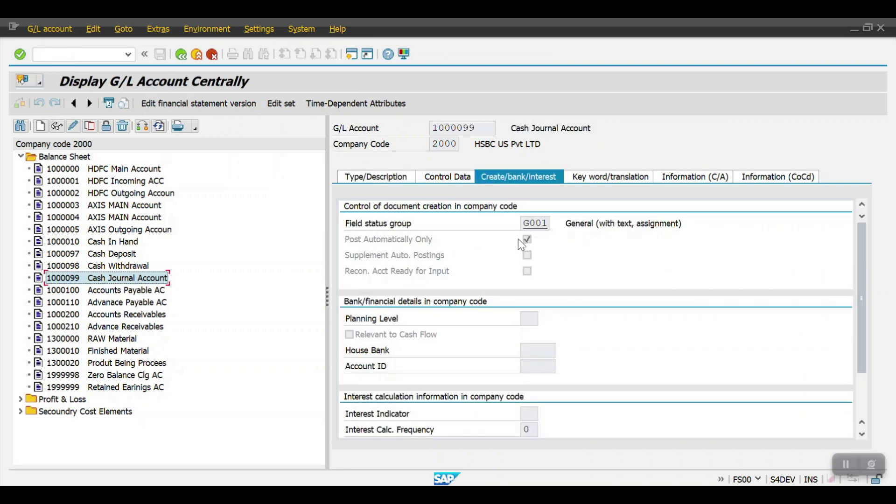
click(181, 56)
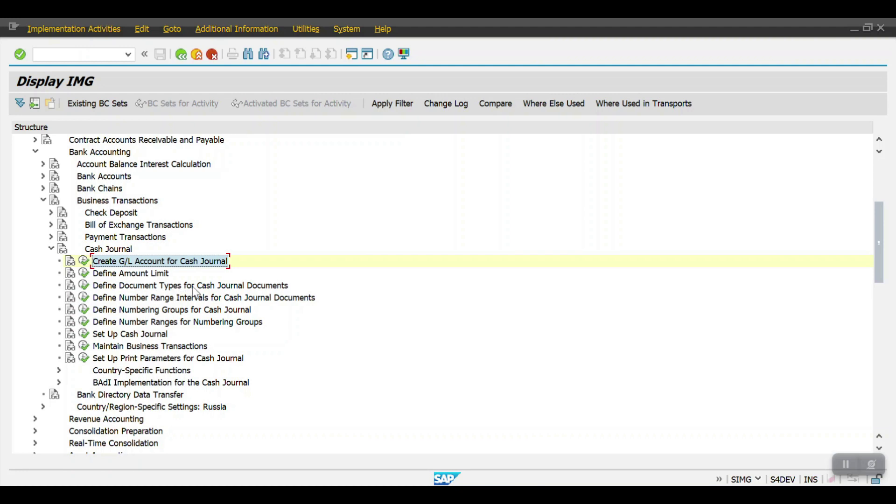
- Look up document type SK in the cash journal document types, and return to the IMG
click(83, 285)
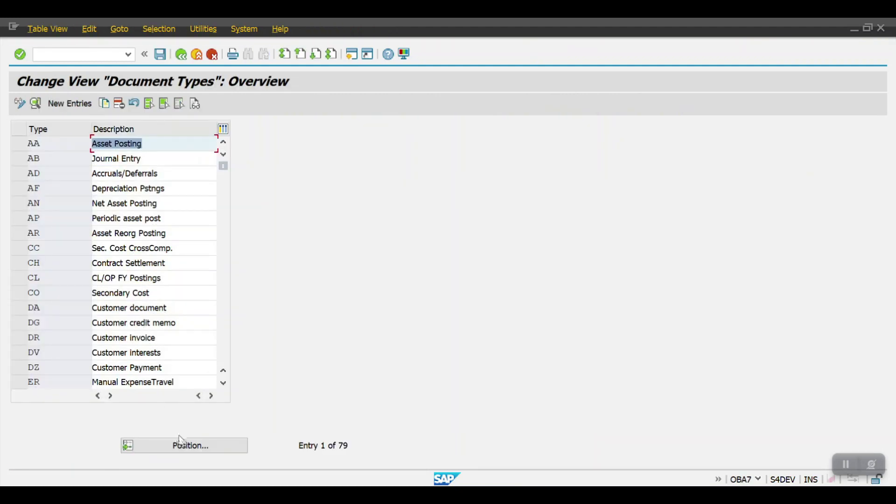
click(183, 445)
text(S)
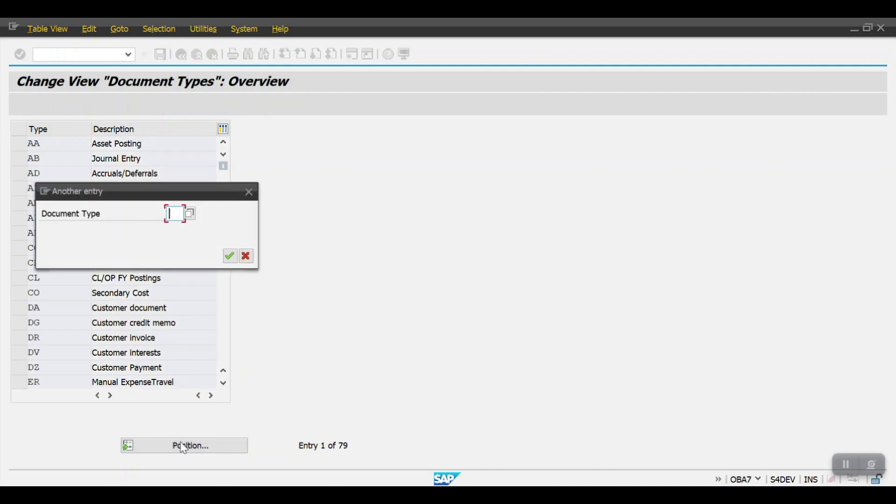
text(K)
key(Return)
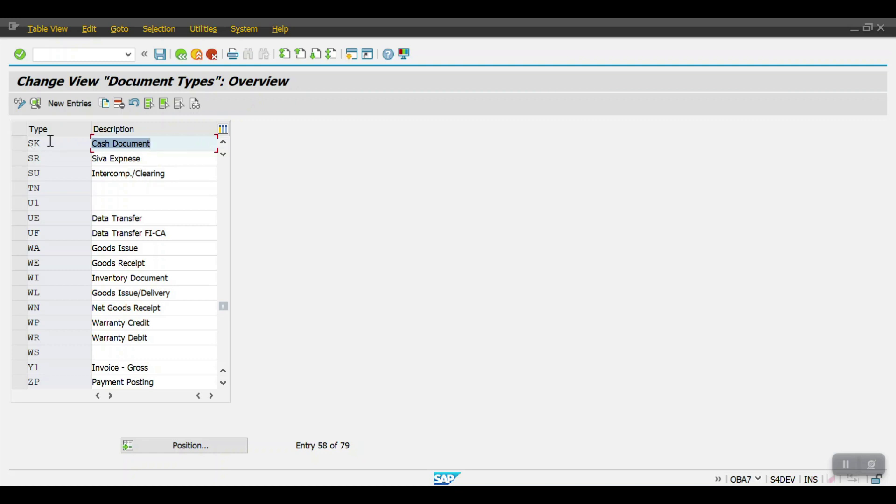
click(182, 56)
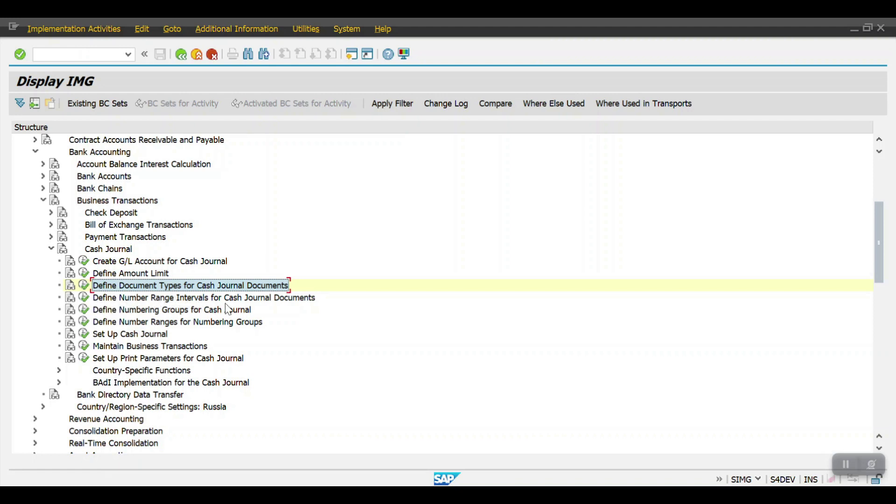
- Enter cash journal document number range 01 from 1000000 to 1999999 for company code 2000
click(84, 298)
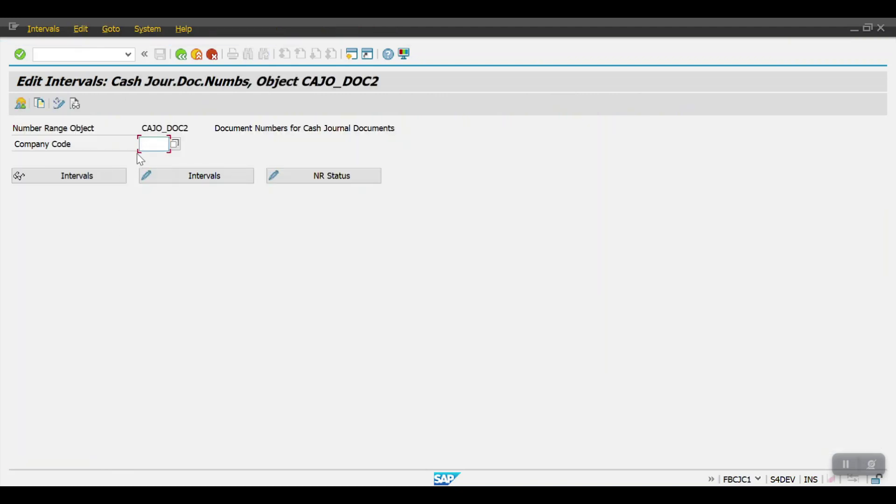
text(2000)
click(168, 174)
text(01)
key(Tab)
text(1000000)
key(Tab)
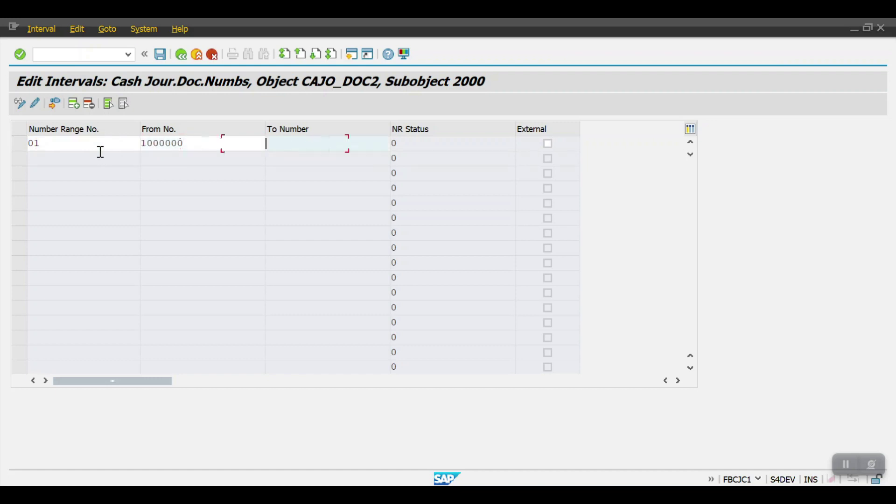
text(1999999)
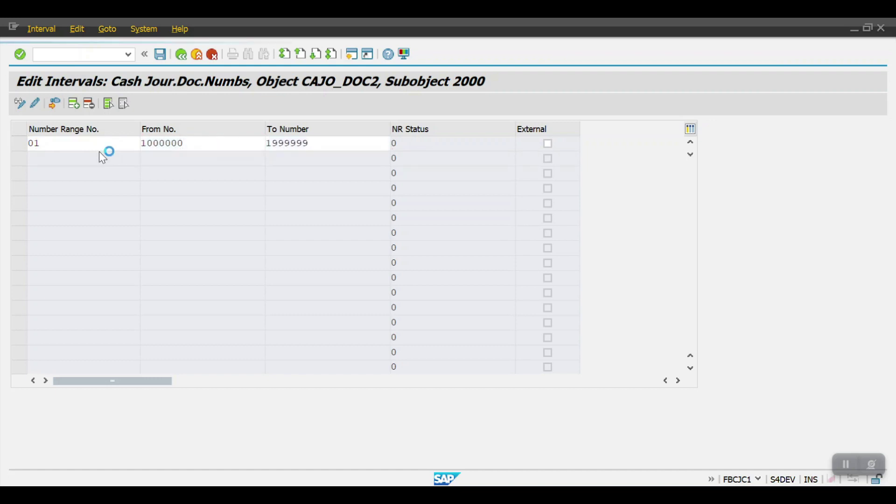
key(Return)
- Save the number range interval, accept the transport notice, and return to the IMG
click(160, 55)
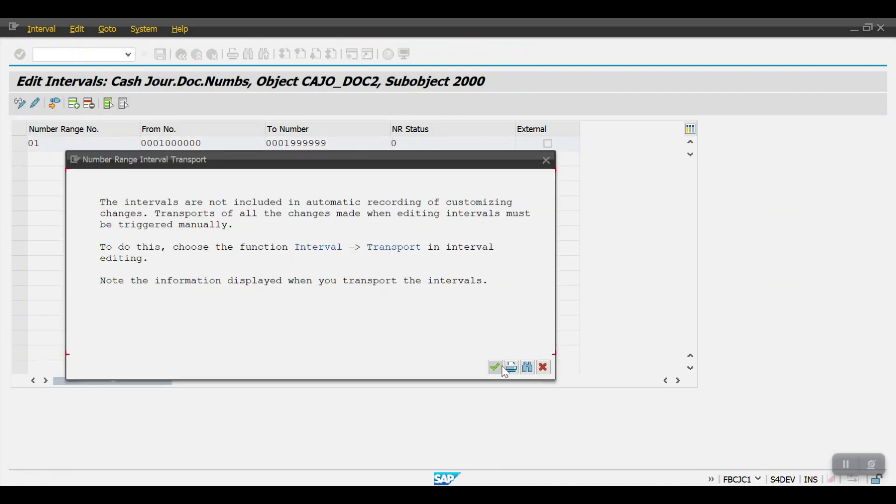
click(503, 367)
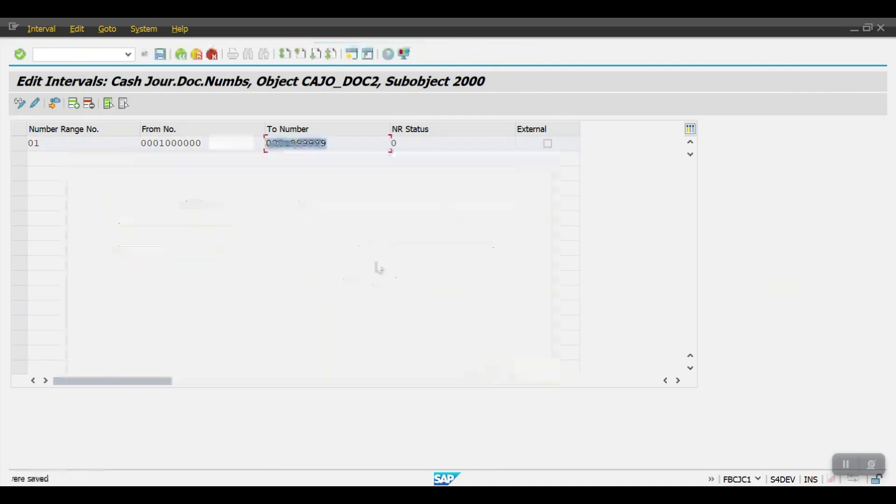
click(182, 56)
click(182, 56)
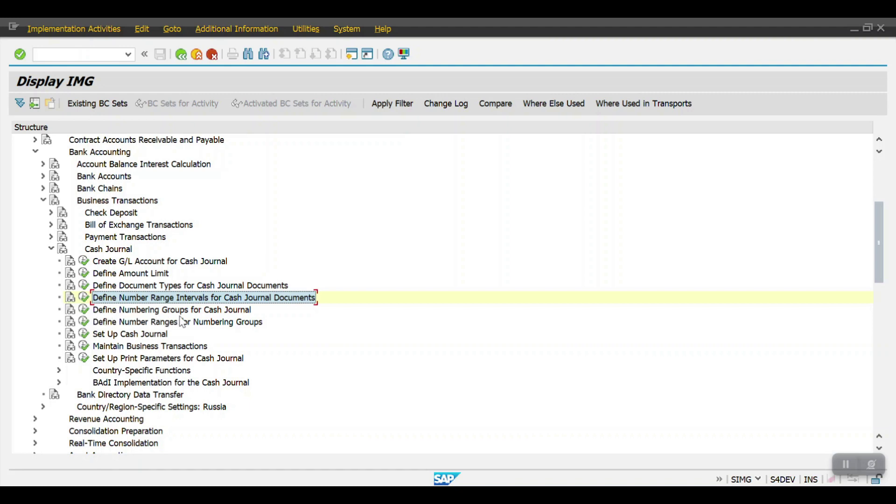
- Add new cash journal numbering groups HSBCCP and HSBCCR
click(84, 309)
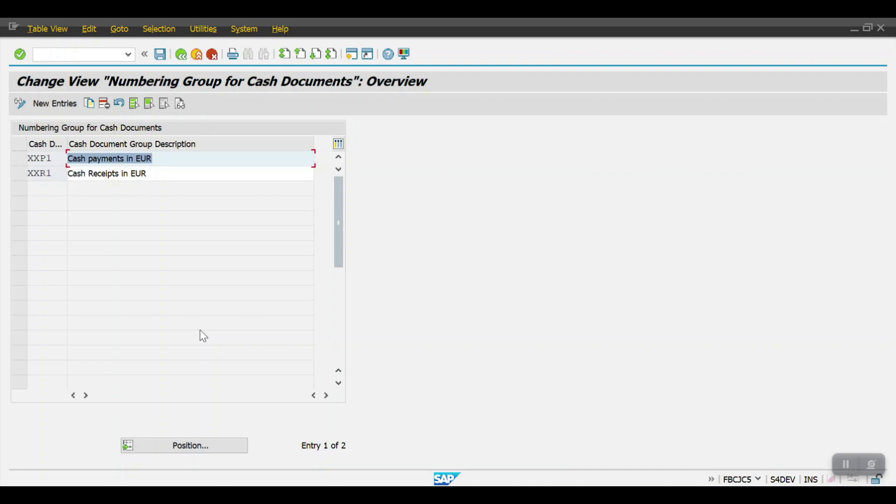
click(47, 105)
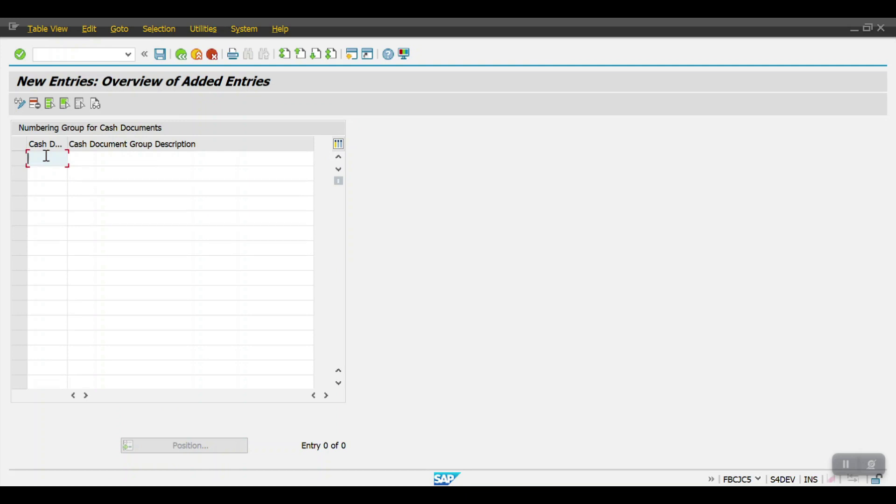
text(HSB)
key(Down)
key(Return)
key(Down)
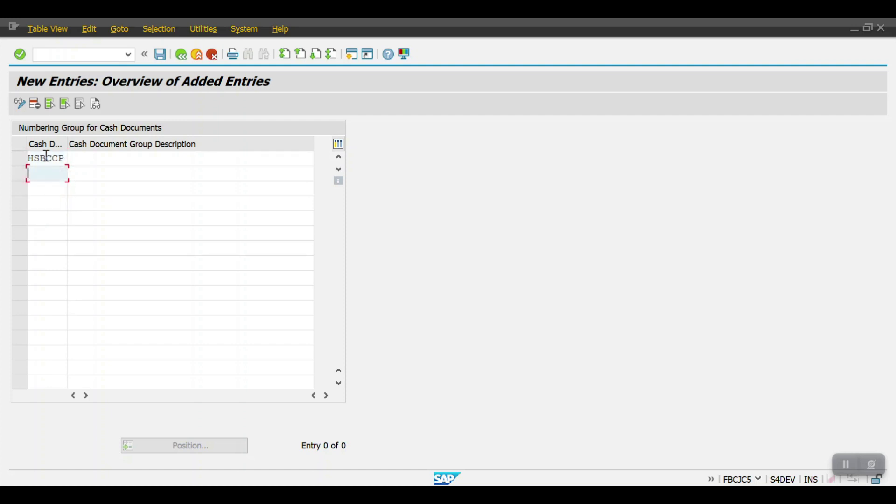
text(HSB)
key(Down)
key(Down)
key(Return)
- Describe group HSBCCP as Cash Payment and group HSBCCR as Cash Receipts
click(101, 161)
text(Cash)
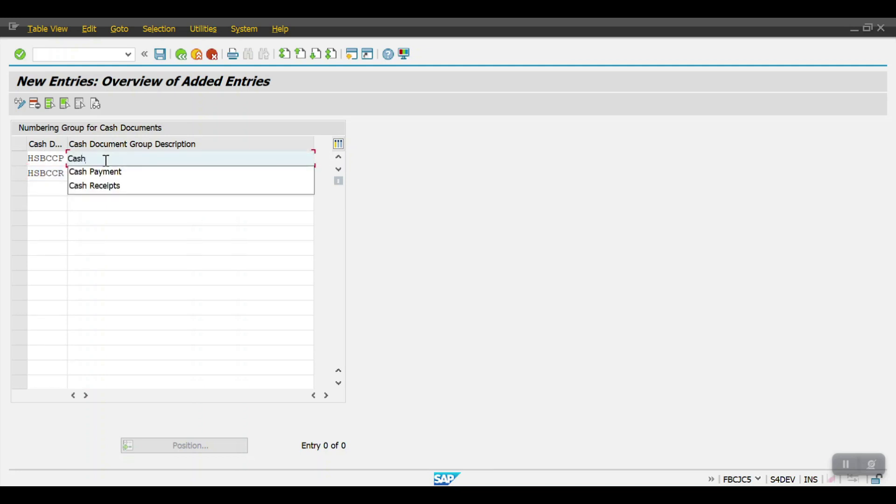
key(Down)
key(Return)
key(Down)
text(Cash)
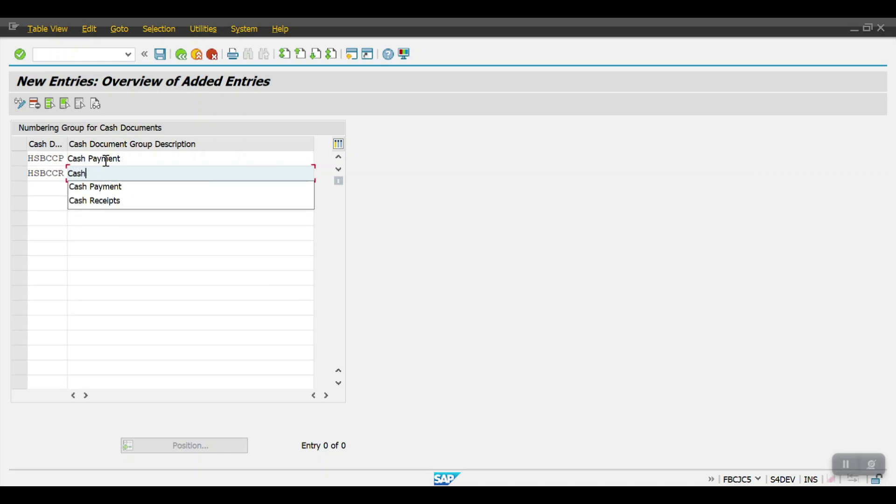
key(Down)
key(Return)
key(Return)
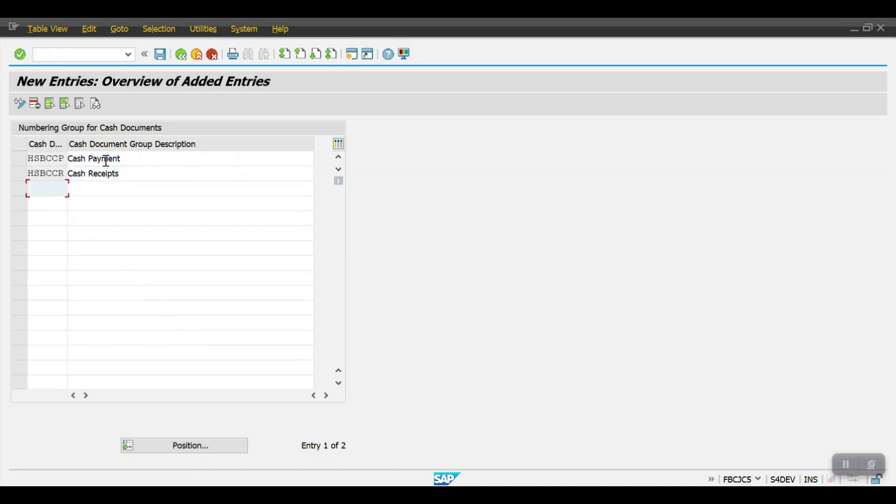
- Save the numbering groups in the HSBC Config customizing request and return to the IMG
click(160, 55)
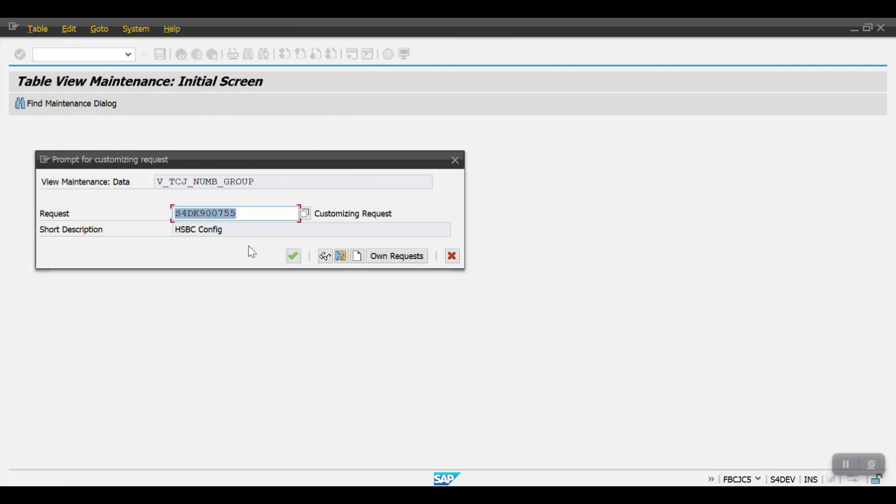
click(293, 256)
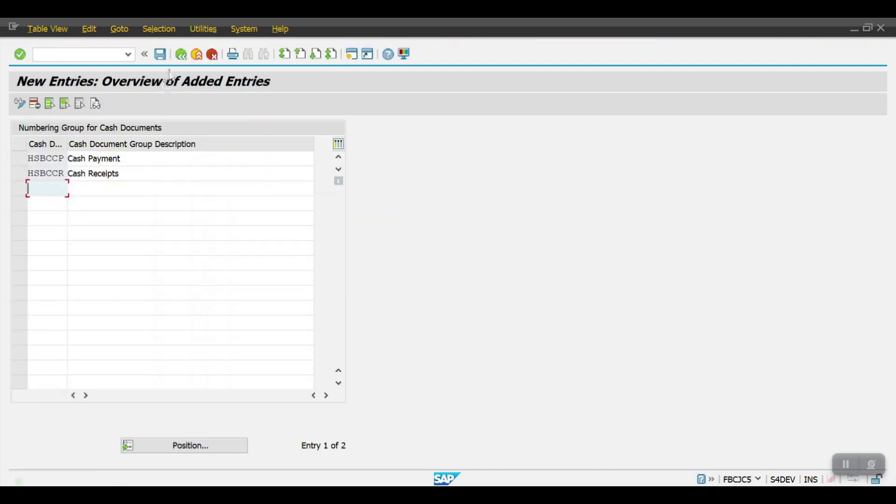
click(181, 56)
click(181, 56)
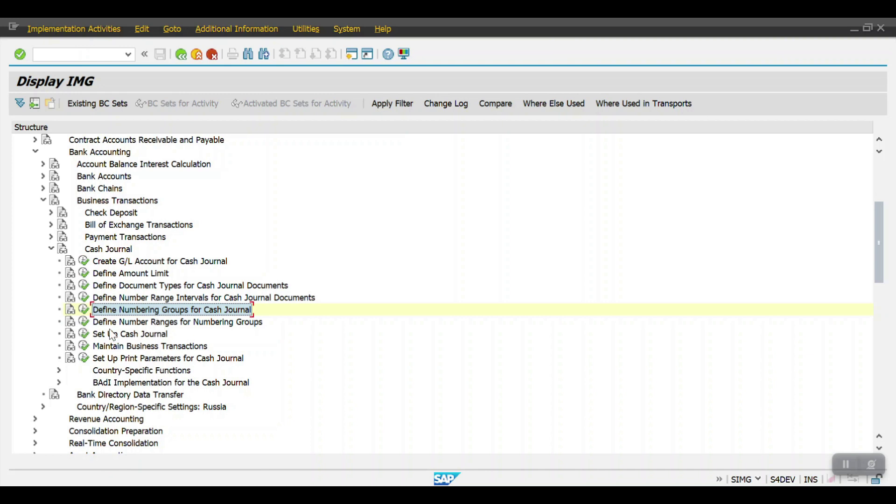
- Open the number range intervals of cash document group HSBCCR for editing
click(83, 323)
click(169, 145)
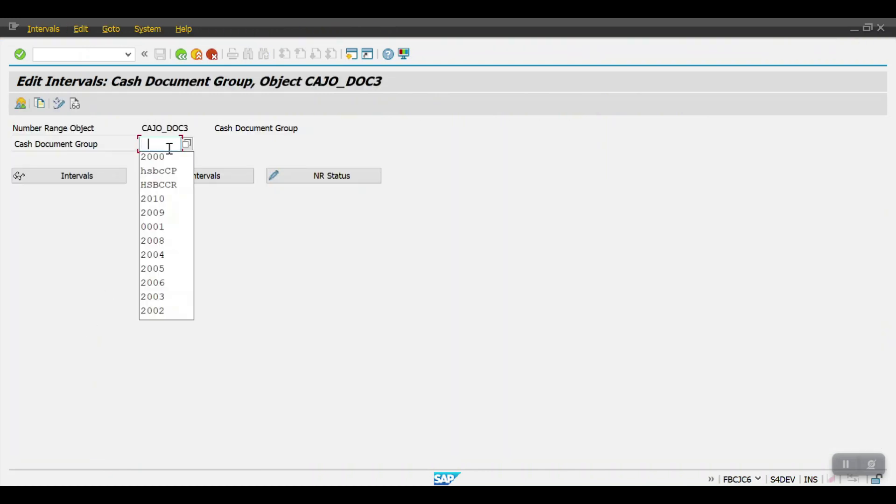
key(Escape)
click(176, 177)
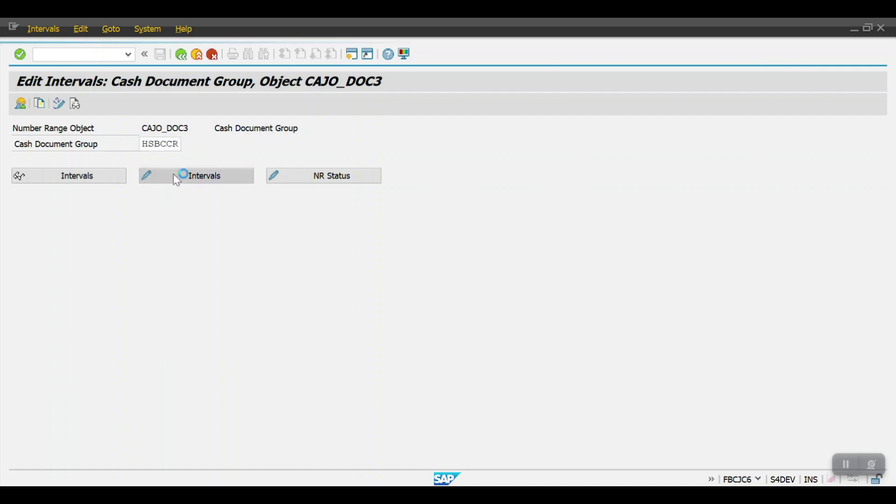
- Enter number range 01 for year 2024 from 3000000 to 3999999 in group HSBCCR
text(0)
click(62, 155)
click(154, 146)
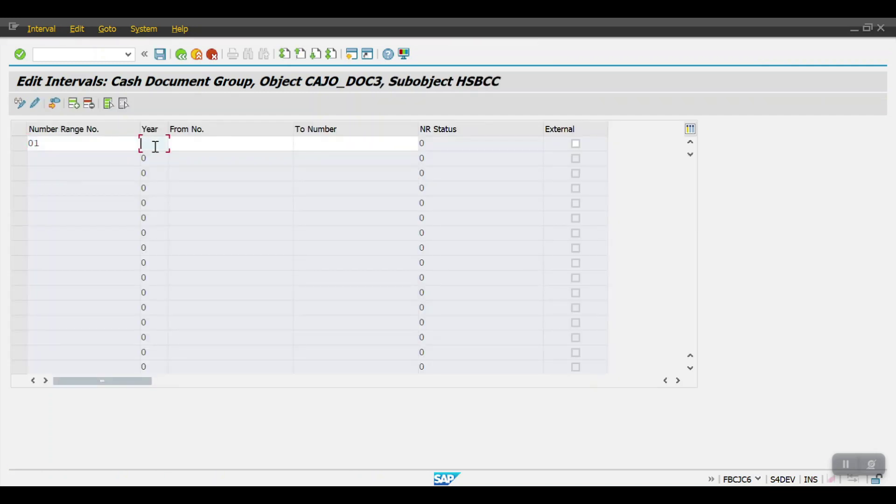
click(153, 156)
click(186, 146)
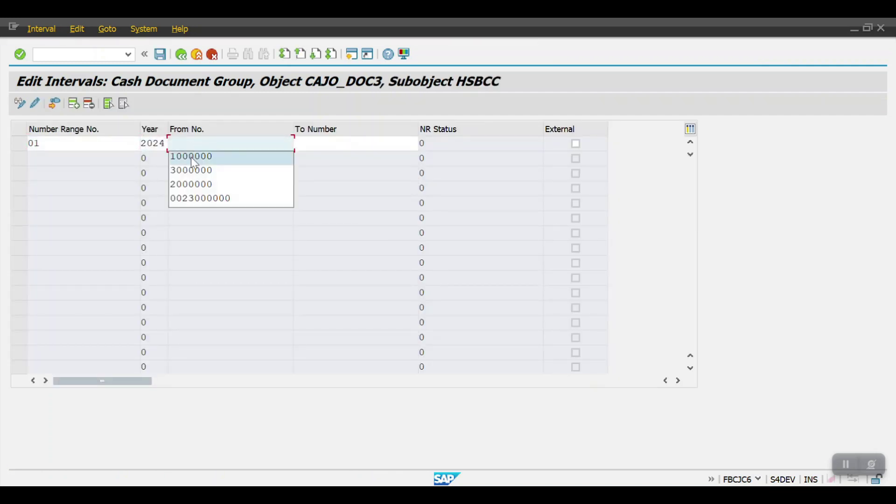
click(191, 169)
click(318, 147)
click(337, 170)
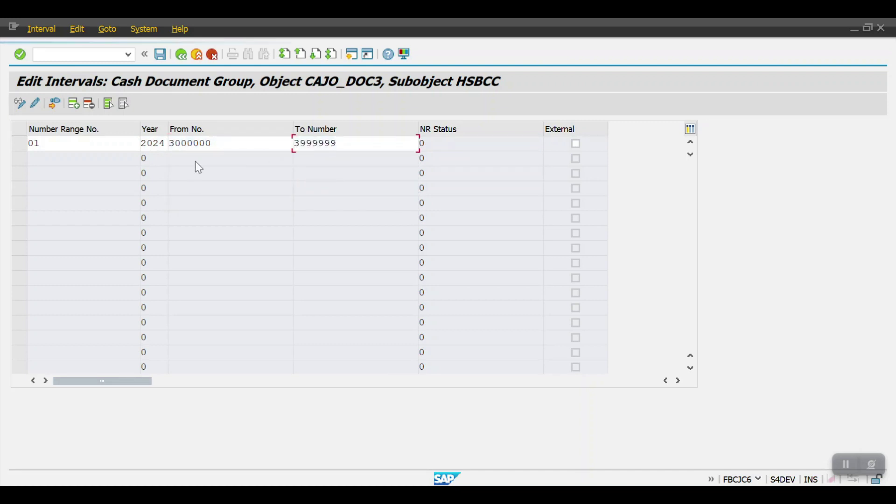
- Save the HSBCCR interval, accept the transport notice, and return to the cash document group selection
key(Return)
key(ctrl+s)
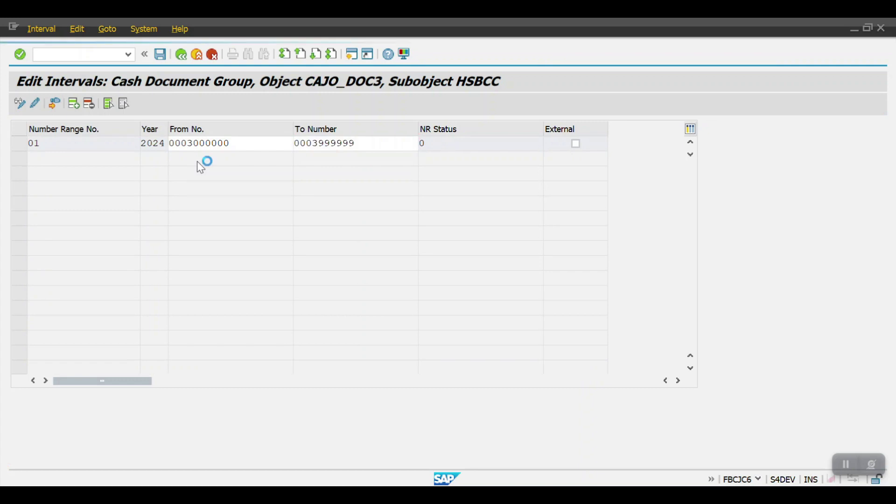
click(493, 368)
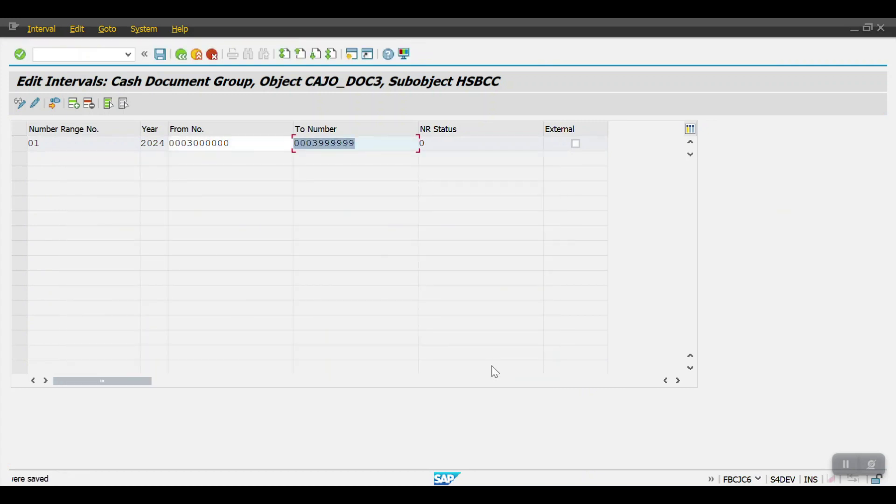
click(185, 57)
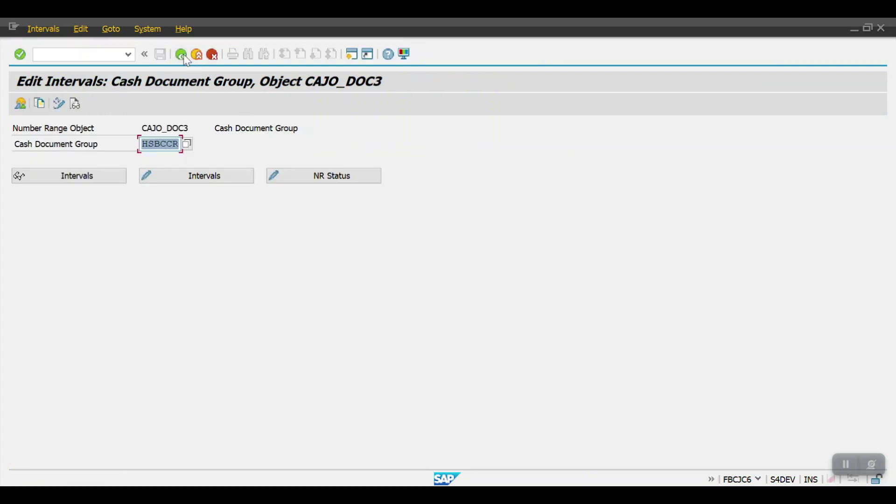
- Choose cash document group HSBCCP and open its number range intervals for editing
key(Delete)
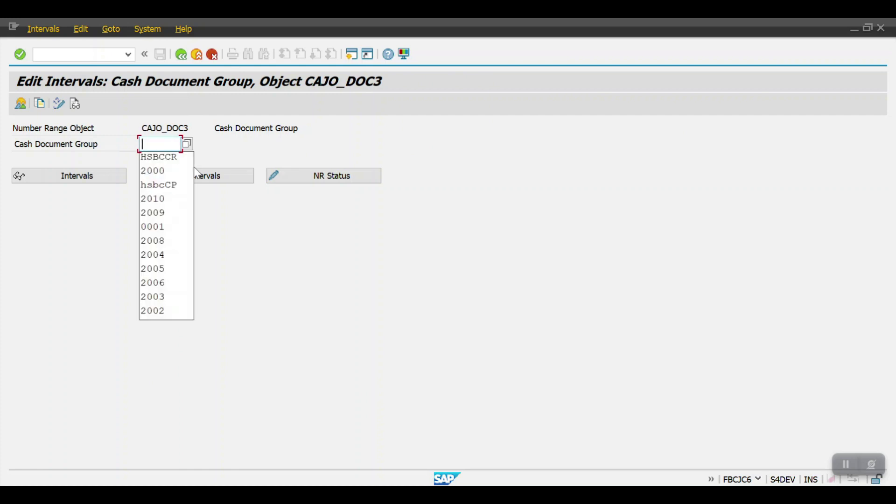
key(Down)
key(Down)
key(Down)
key(Return)
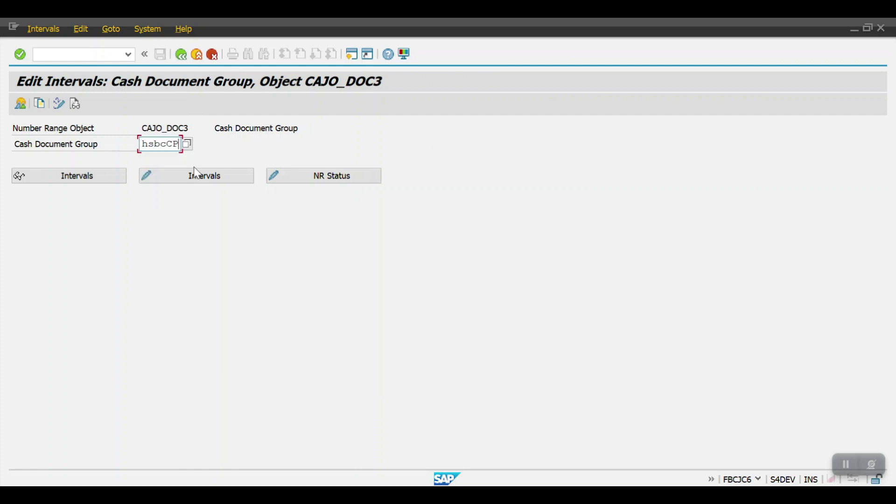
click(196, 177)
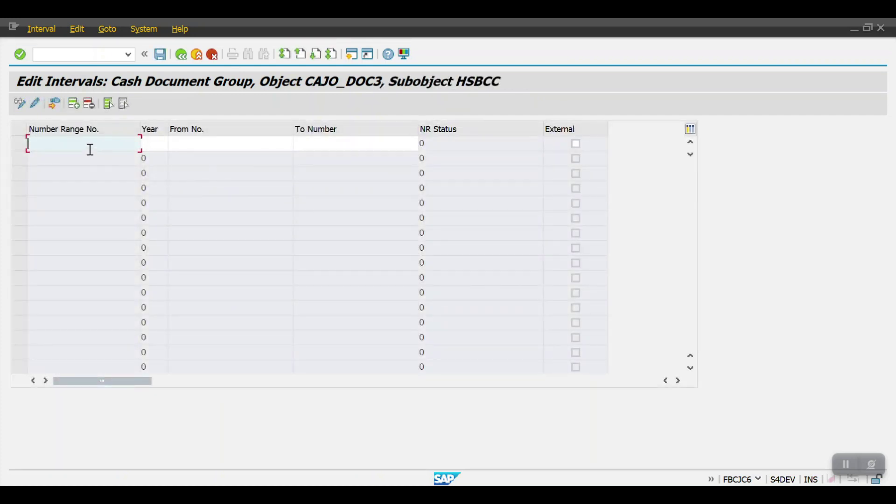
- Enter number range 01 for year 2024 from 2000000 to 2999999 in group HSBCCP
click(88, 146)
click(88, 157)
click(148, 144)
click(155, 162)
click(185, 146)
click(196, 183)
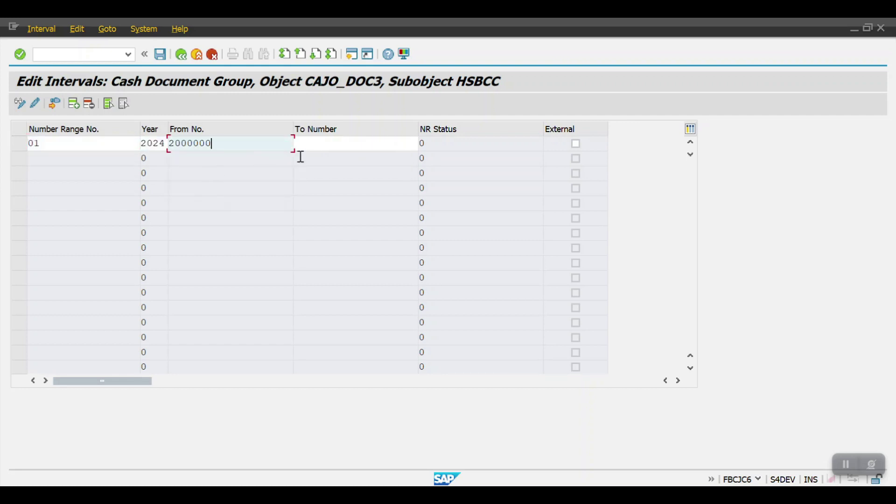
click(337, 145)
click(332, 183)
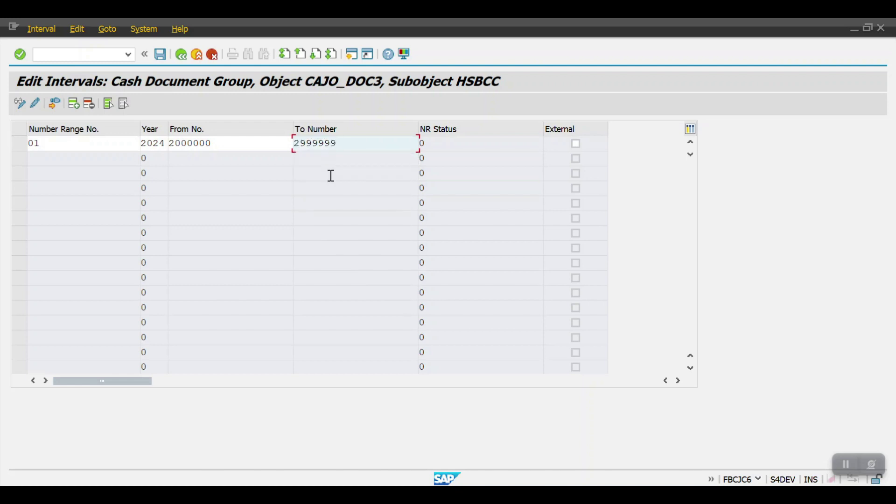
- Save the HSBCCP interval and return to the IMG
key(Return)
key(ctrl+s)
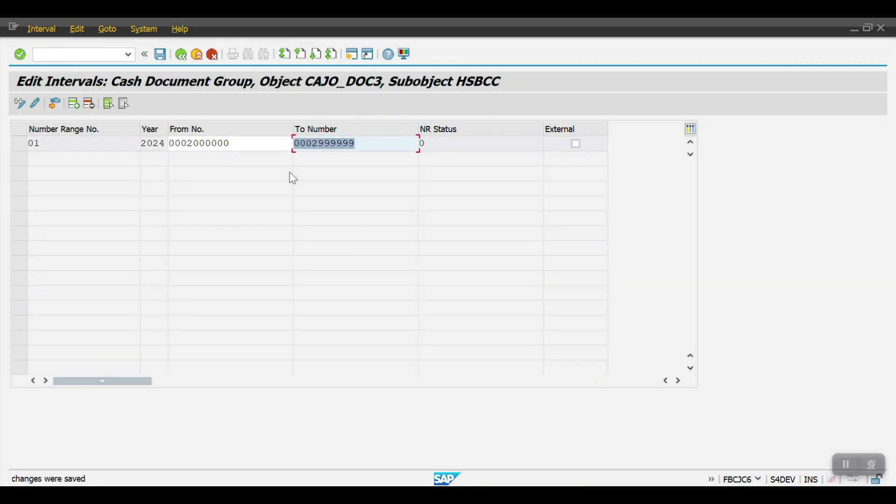
click(181, 56)
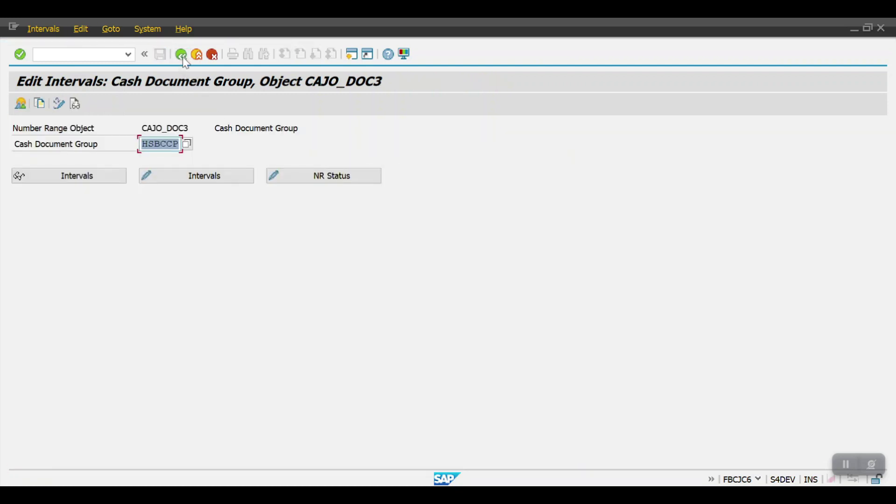
click(183, 59)
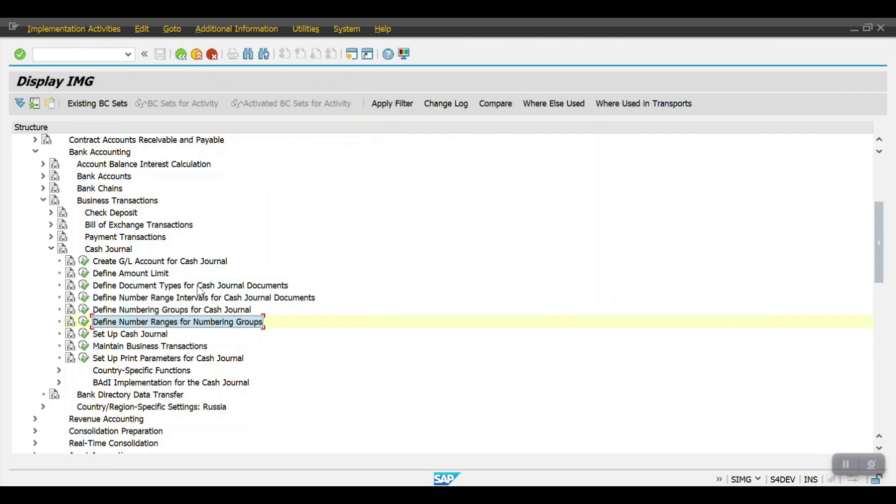
- Start a new entry in the cash journal setup with company code 2000 and cash journal number 2001
scroll(140, 338, down, 1)
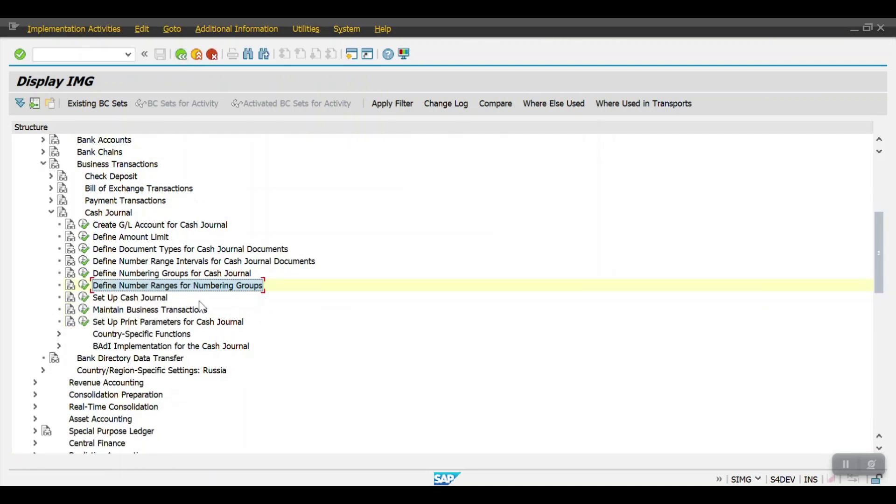
click(84, 298)
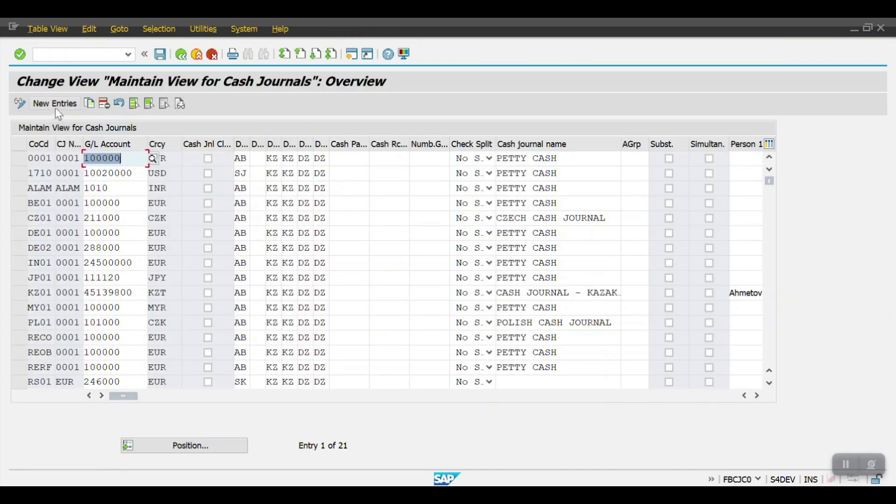
click(55, 105)
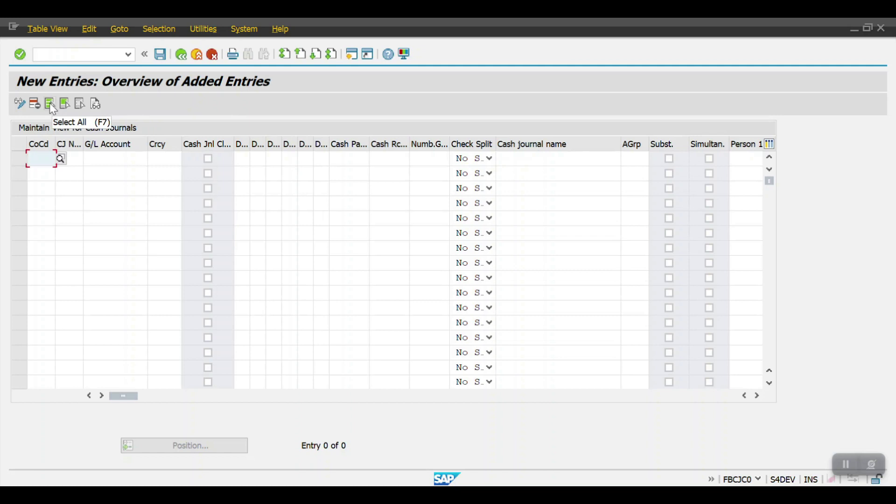
text(2000)
key(Tab)
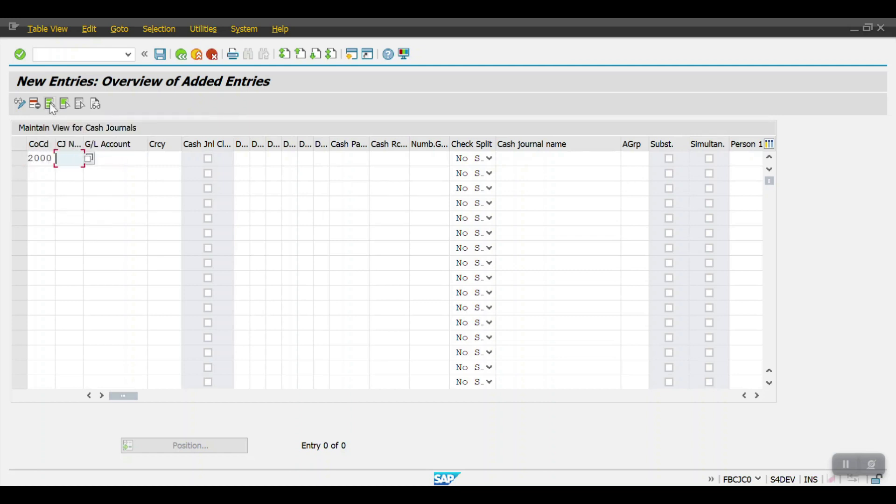
text(2001)
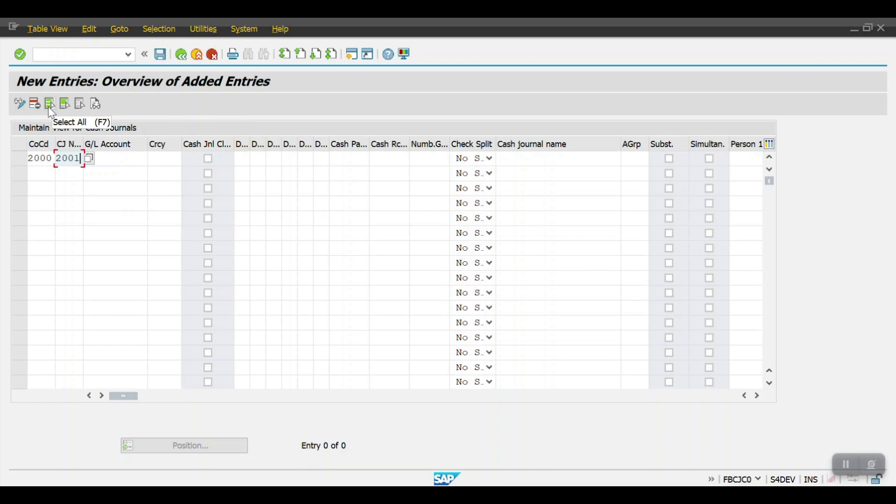
- Look up the G/L accounts in chart of accounts 2000 and assign account 1000099 to cash journal 2001
click(118, 162)
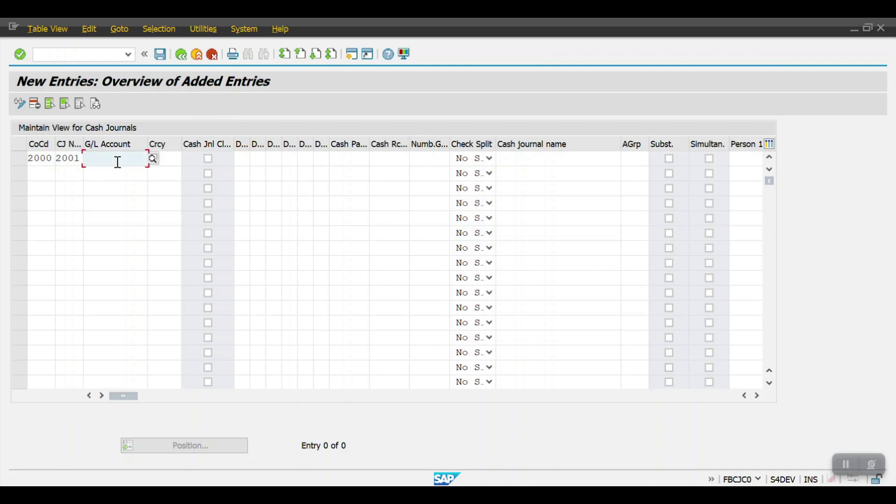
click(153, 160)
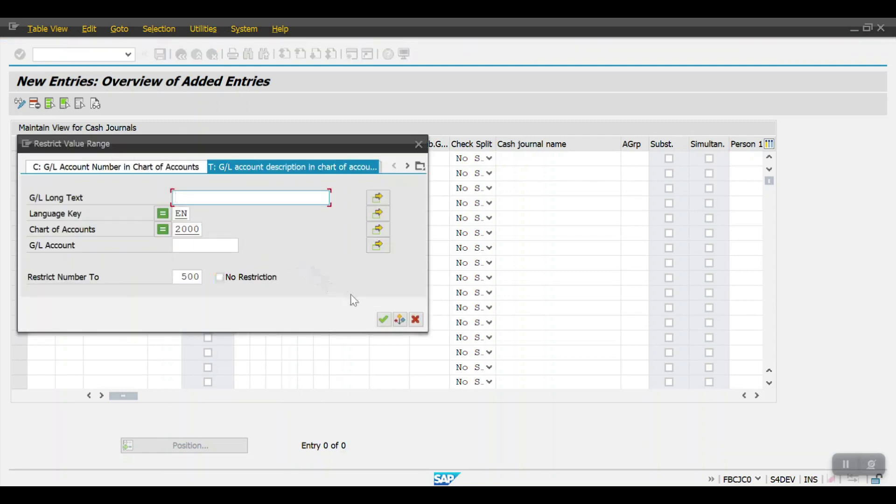
click(382, 318)
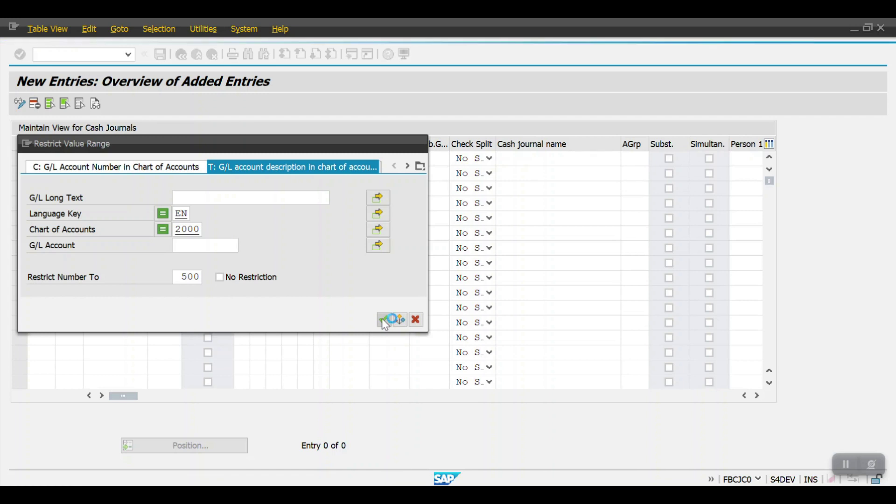
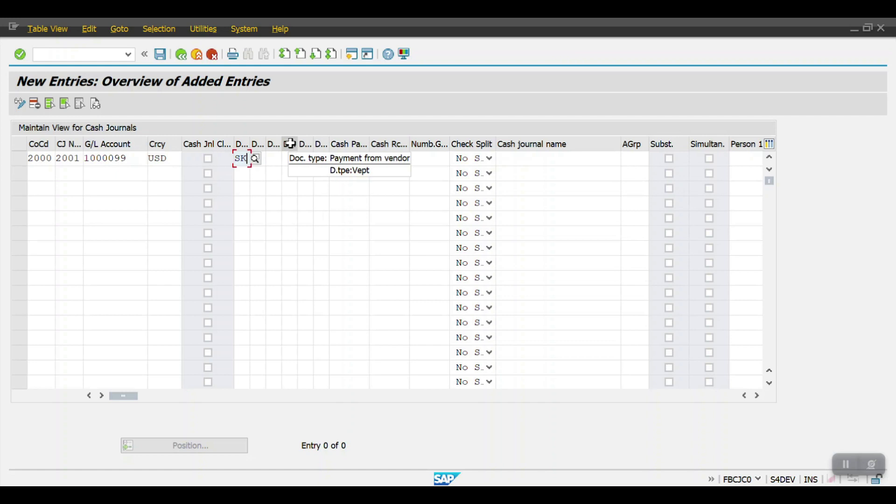
- Check the available G/L posting document types and set the second document type of journal 2001 to SK
click(256, 159)
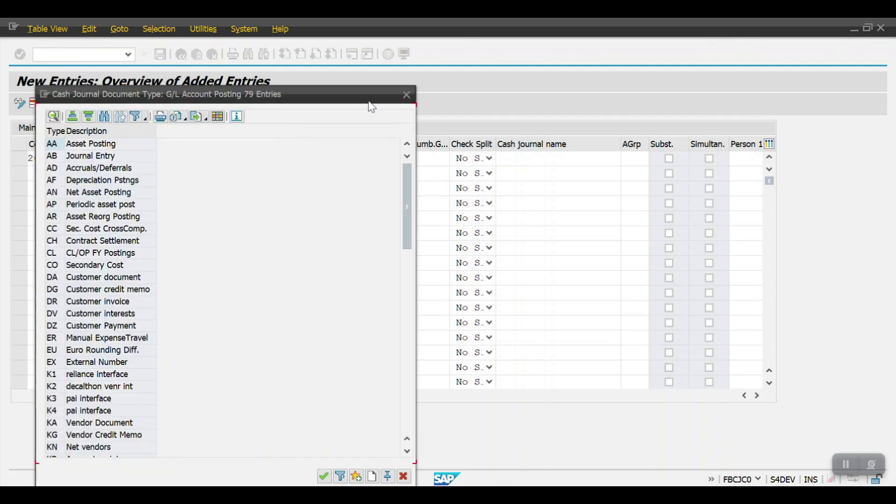
click(407, 96)
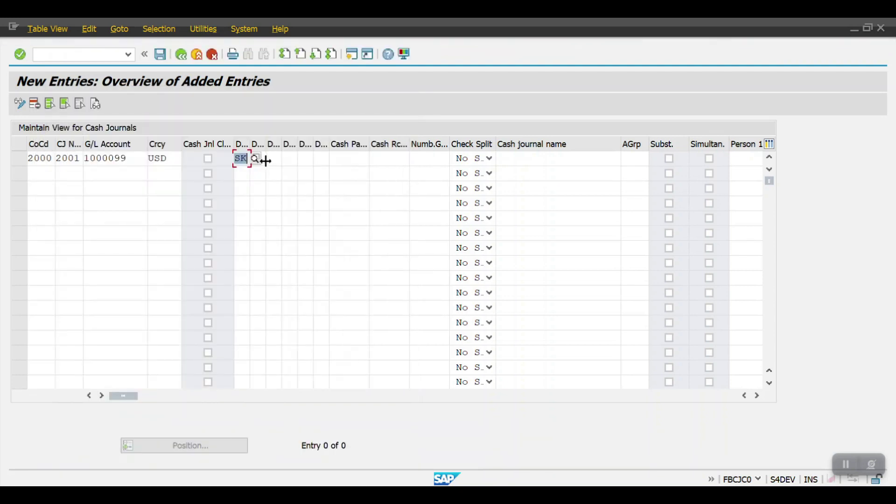
click(258, 159)
text(SK)
key(Tab)
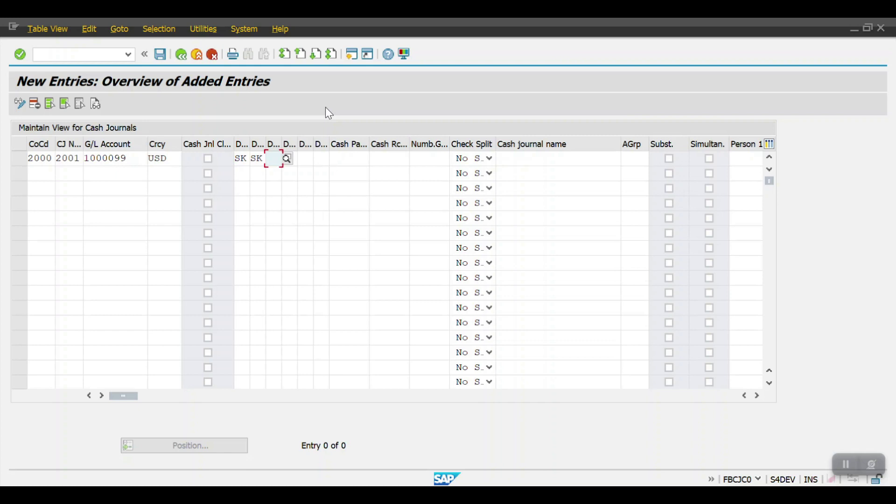
- Set document type KZ for both vendor payment fields and DZ for both customer payment fields of journal 2001
text(KZ)
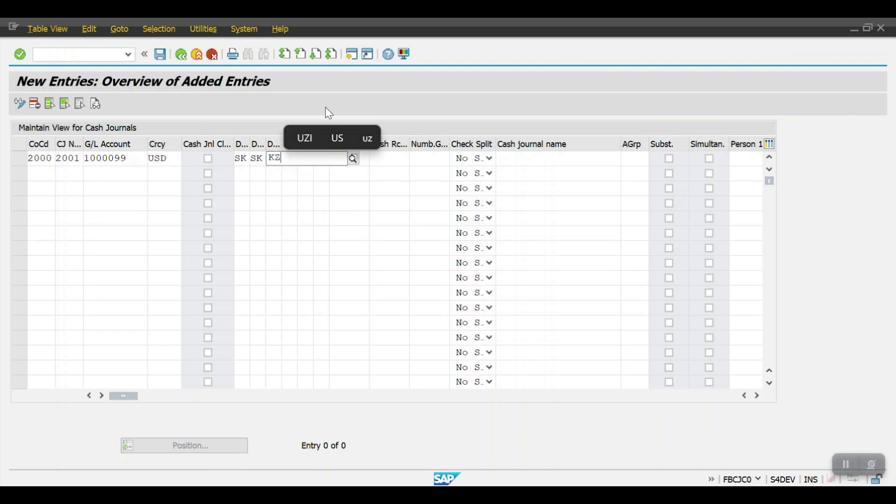
click(286, 186)
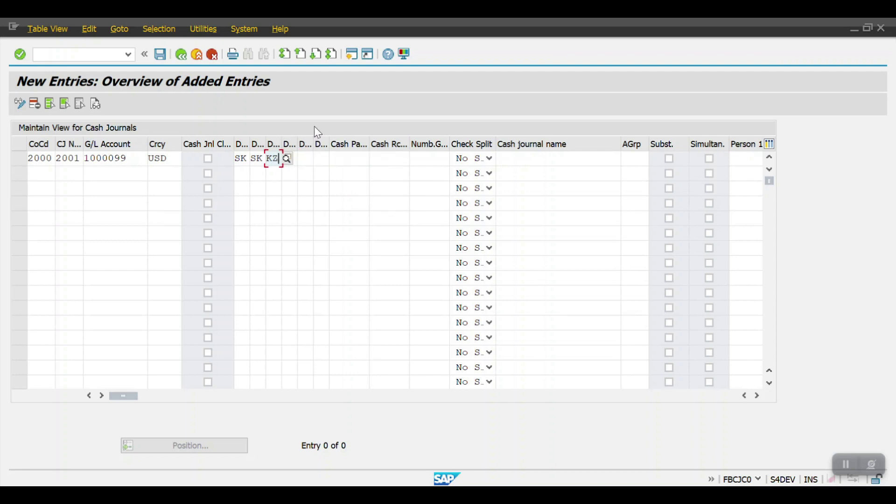
click(295, 159)
text(KZ)
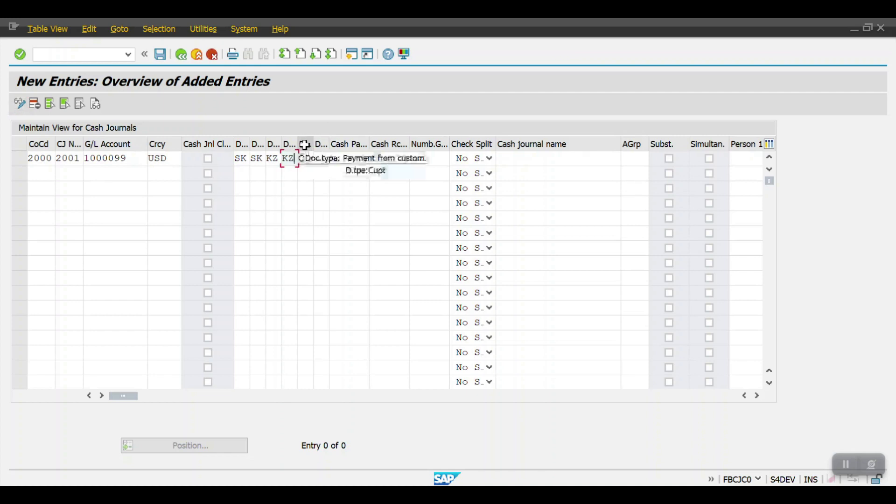
click(308, 160)
text(DZ)
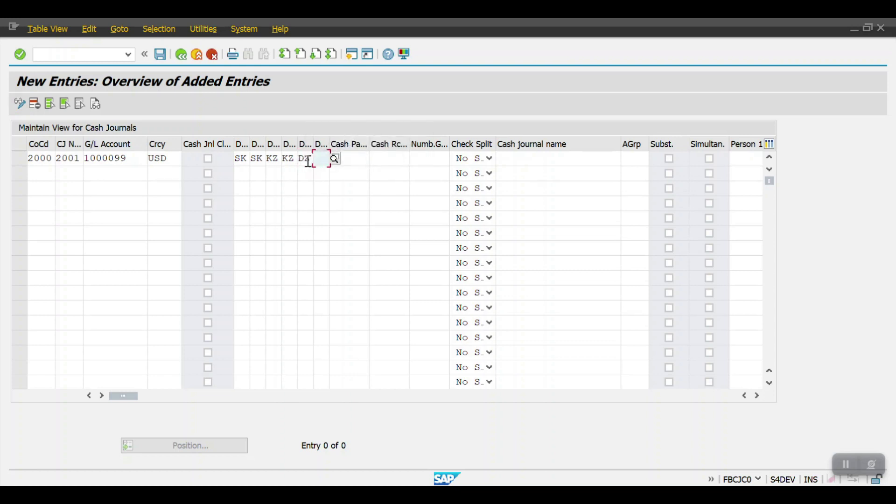
text(DZ)
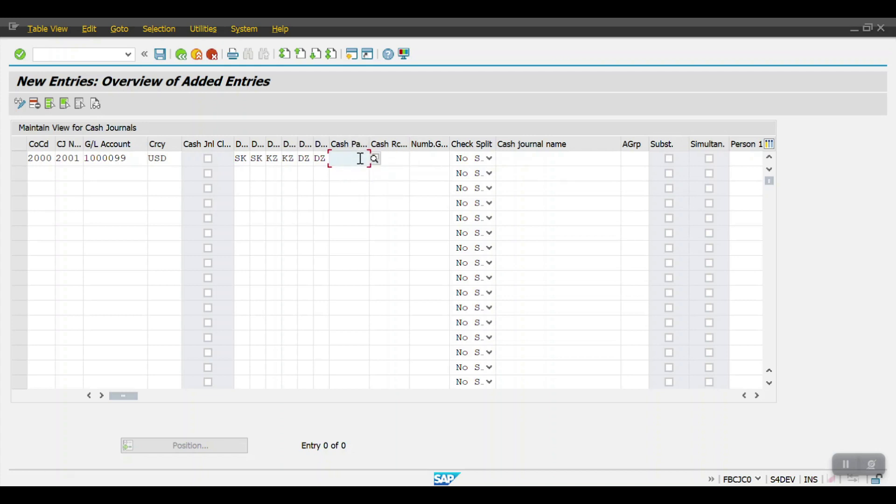
- Assign numbering group HSBCCP to the cash payments of journal 2001
click(373, 159)
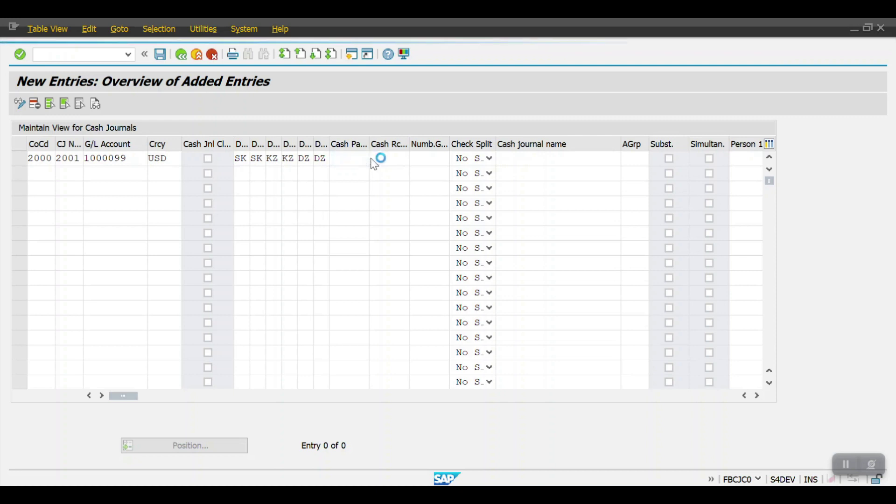
click(104, 195)
double_click(180, 194)
click(402, 159)
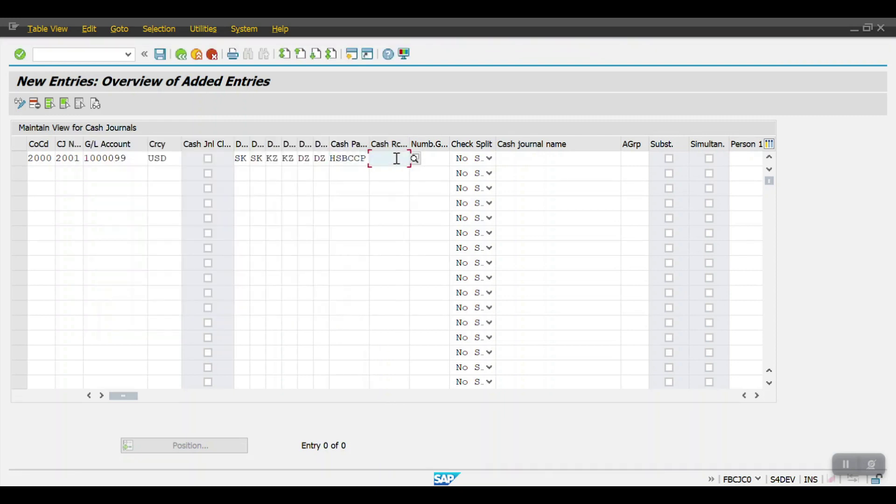
- Assign numbering group HSBCCR to the cash receipts of journal 2001 and name the journal HSBC Main PETTY CASH
click(415, 159)
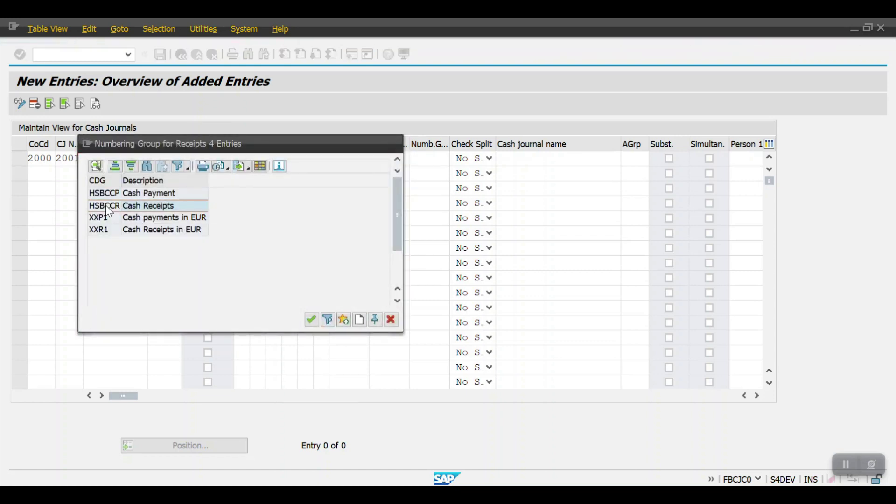
double_click(105, 205)
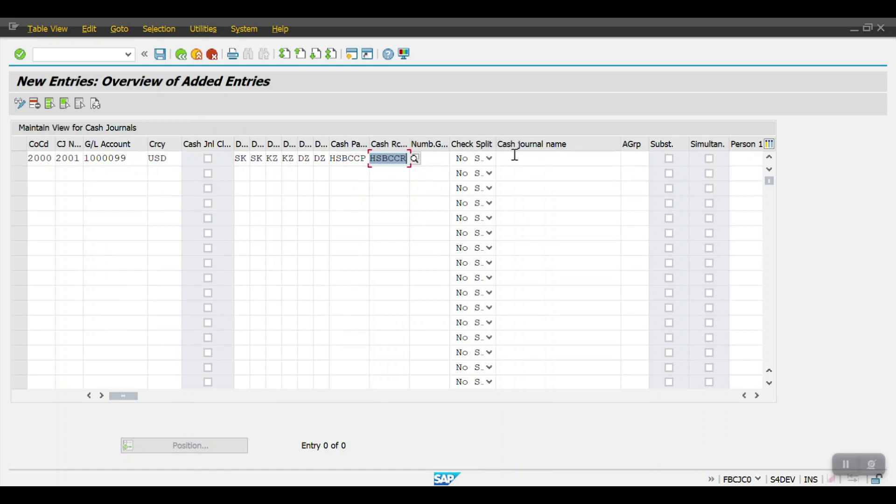
click(514, 160)
click(519, 172)
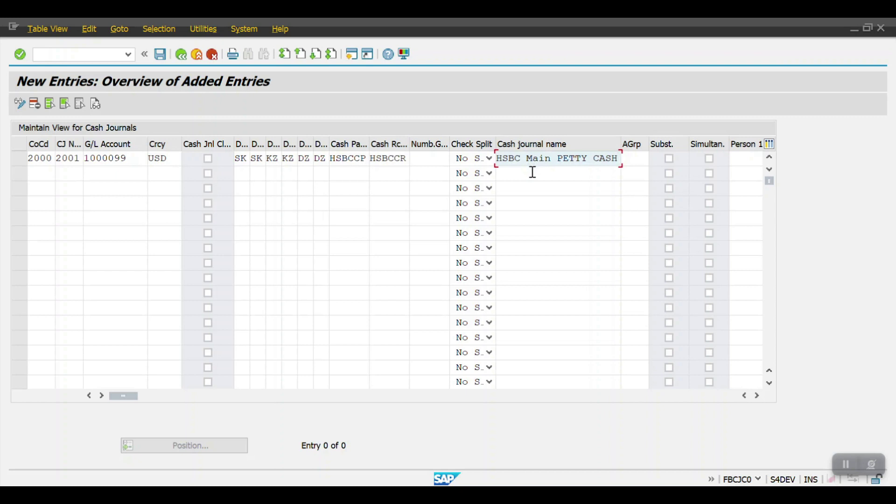
key(Return)
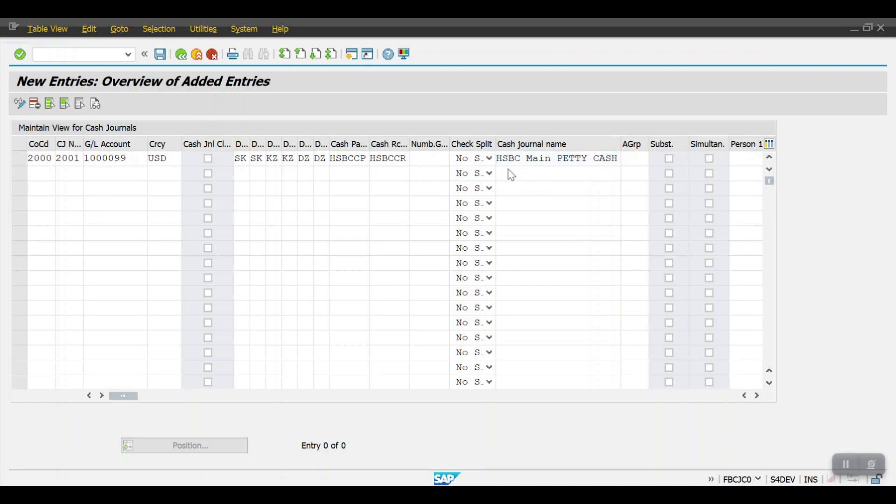
- Save the cash journal under customizing request S4DK900755 and return to the IMG structure
click(158, 55)
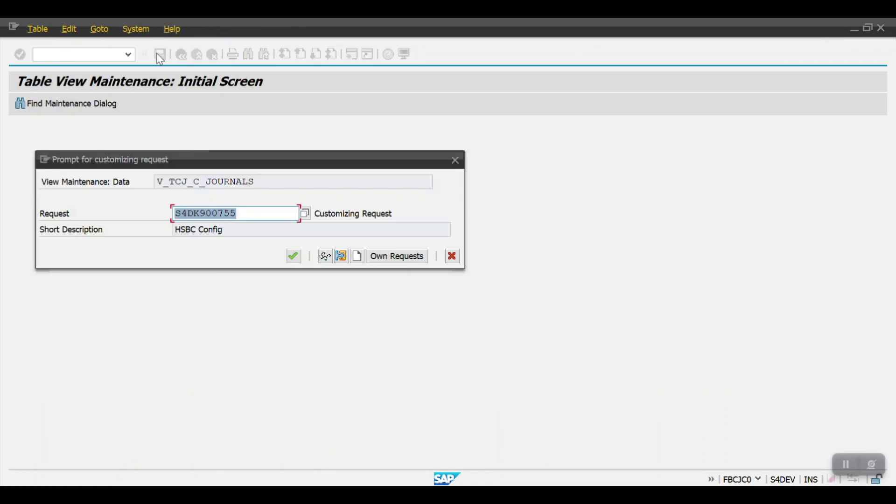
click(295, 257)
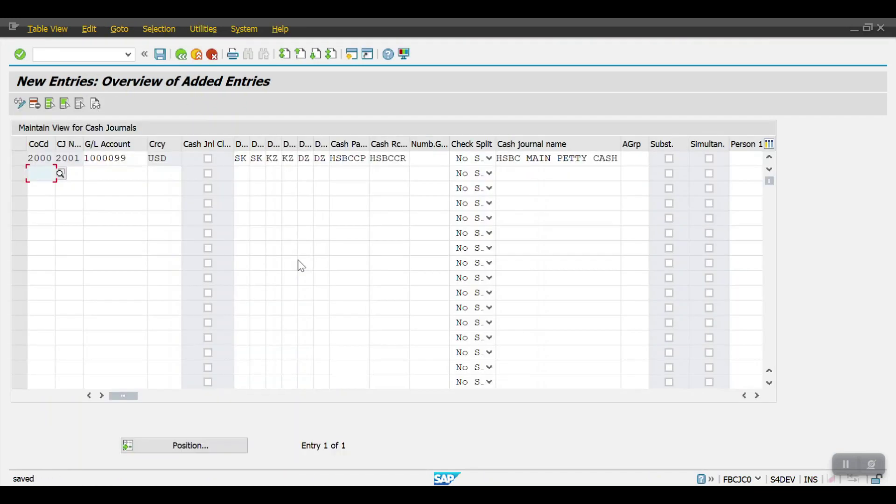
click(184, 54)
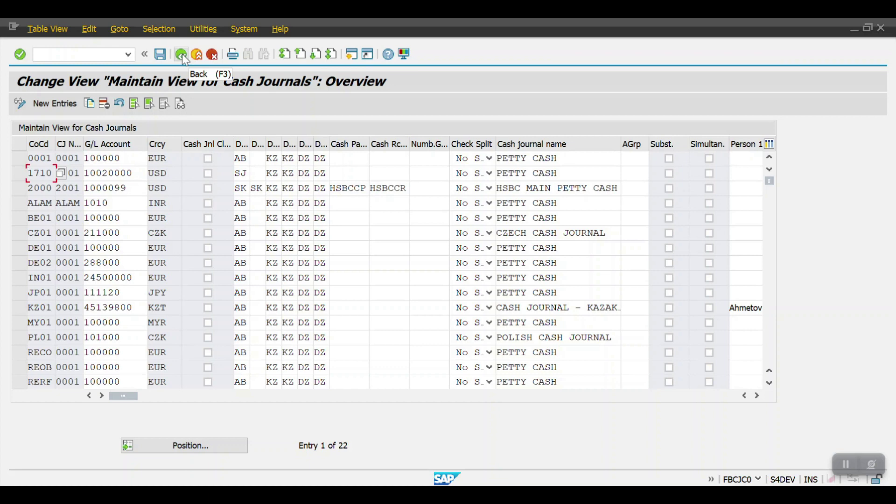
click(182, 54)
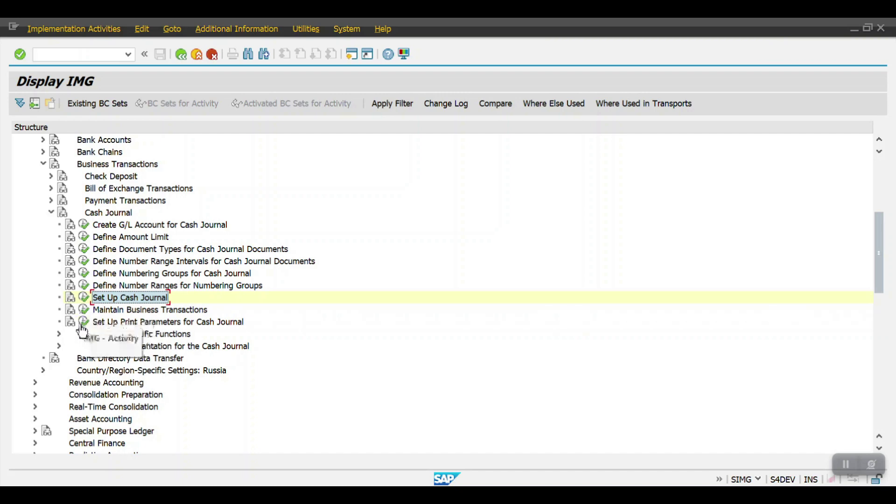
- Start new entries under Maintain Business Transactions for the cash journal and check the available business transaction types
click(83, 309)
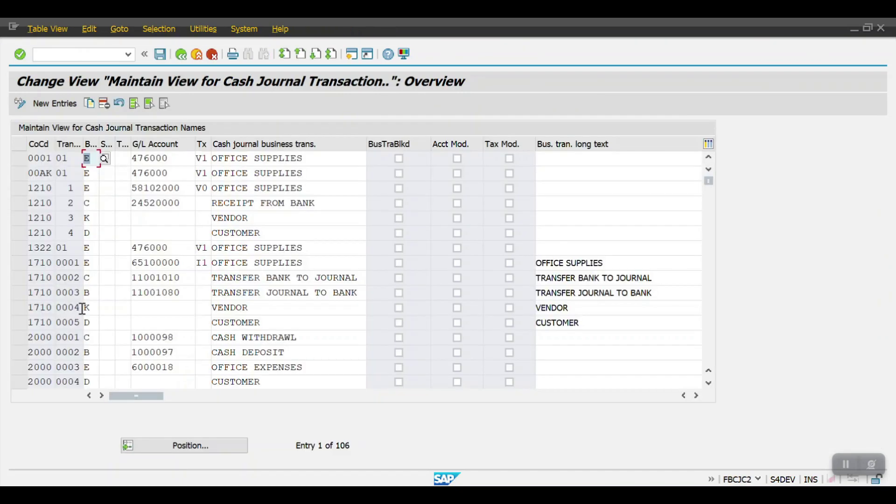
click(60, 108)
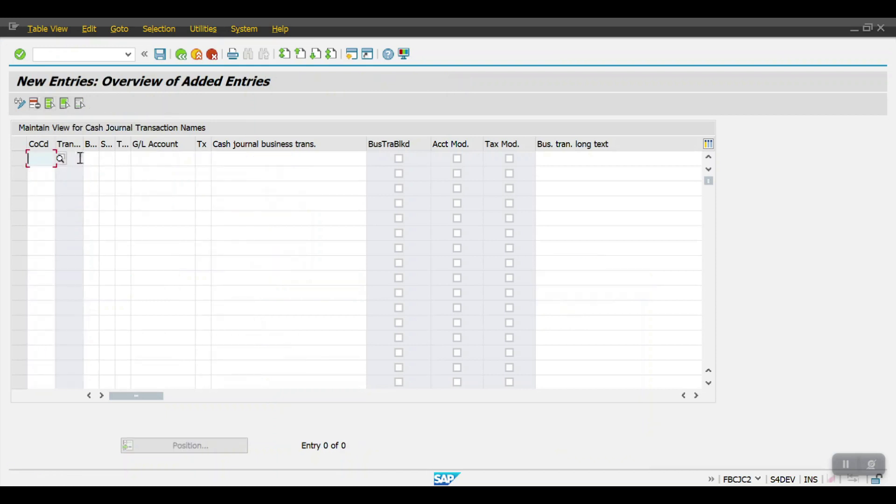
click(89, 159)
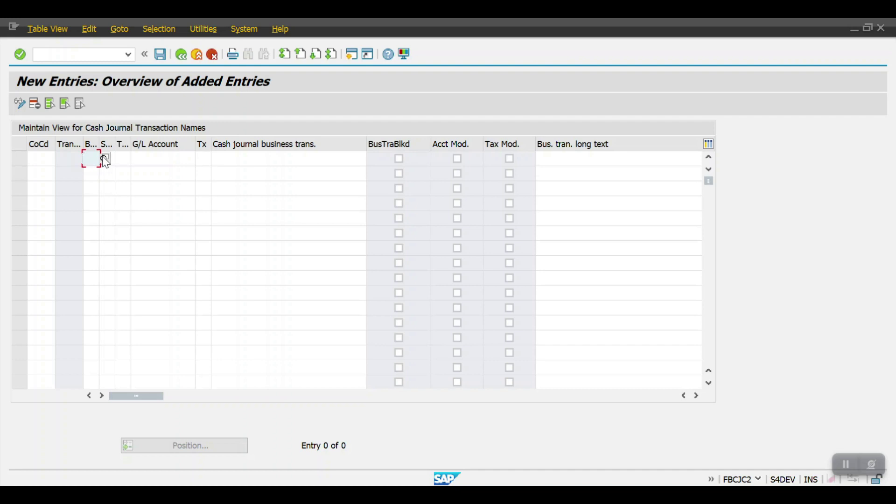
click(104, 158)
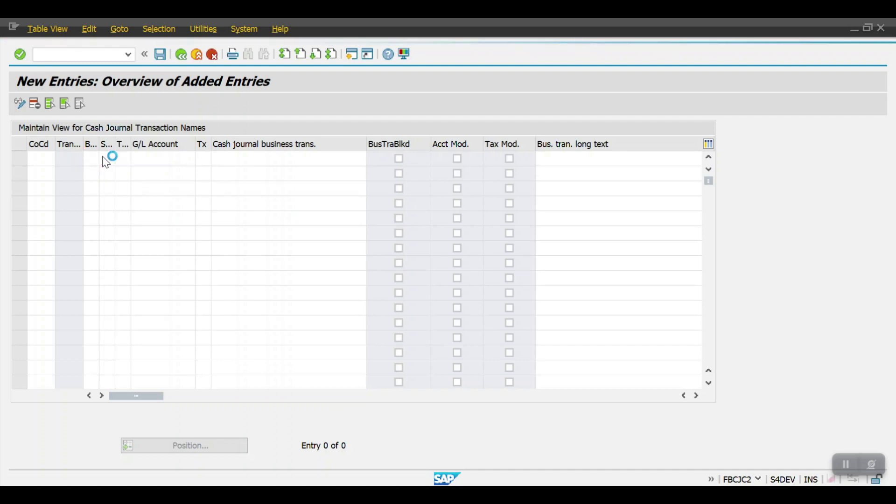
drag(242, 141, 356, 135)
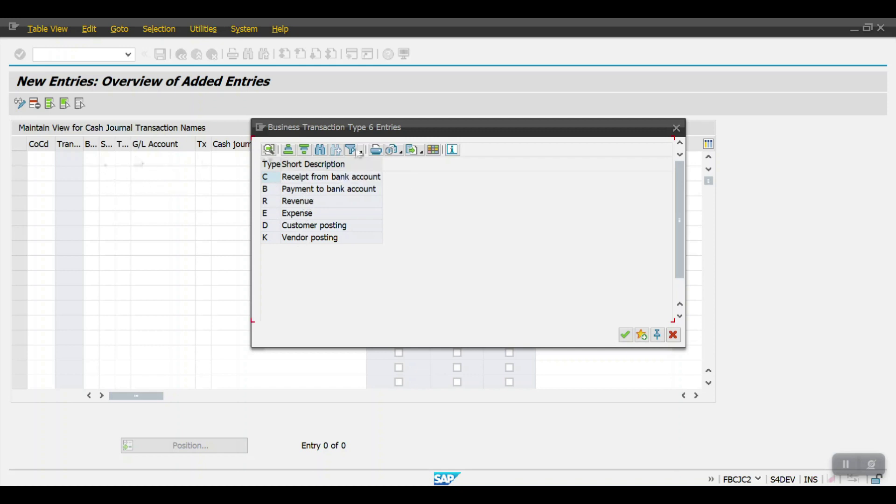
click(679, 136)
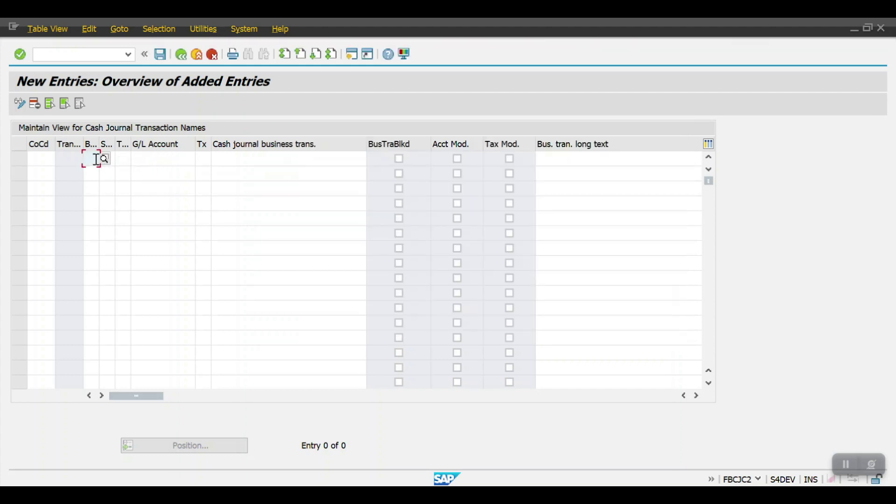
- Enter business transaction types C, B, E, D and K in the first five new rows
text(C)
click(90, 175)
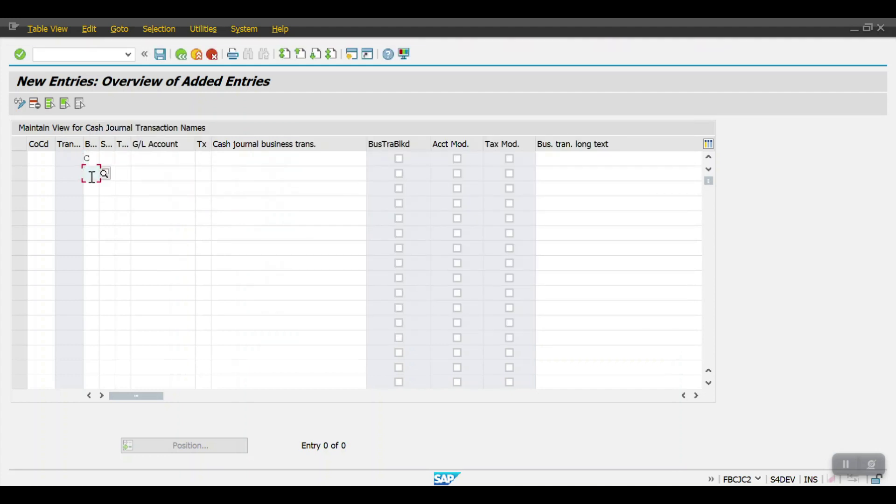
text(B)
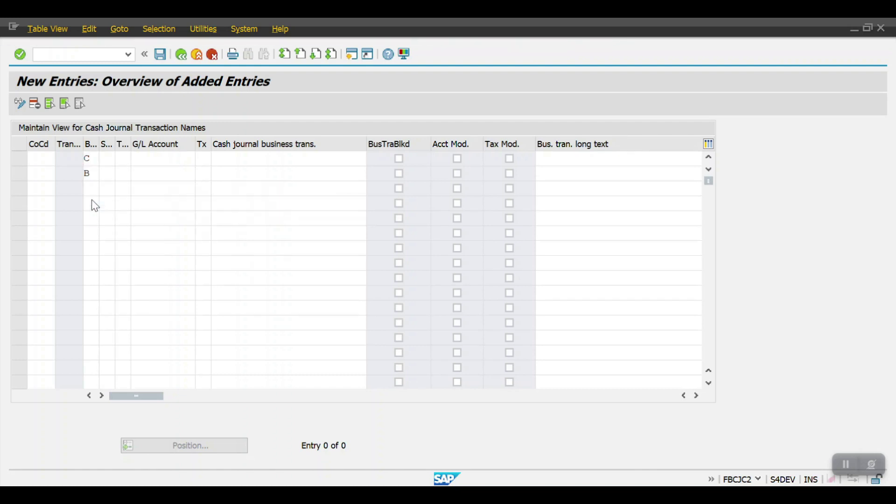
click(96, 188)
text(E)
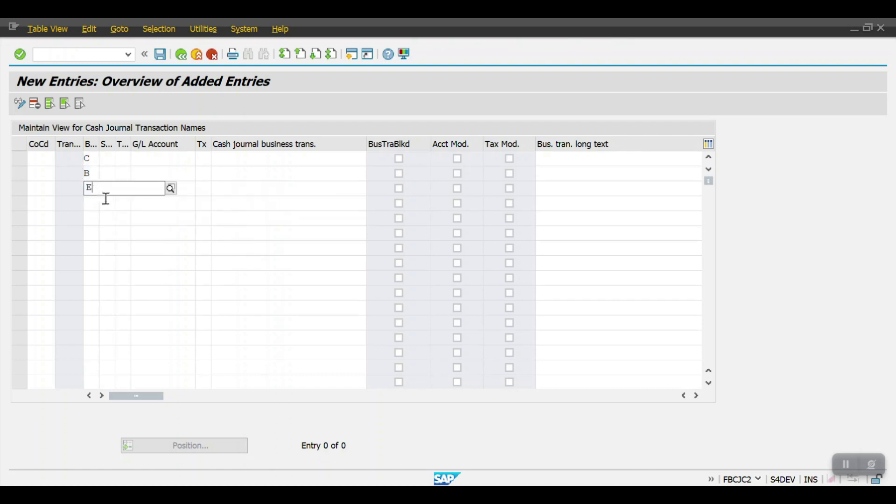
click(103, 215)
click(91, 206)
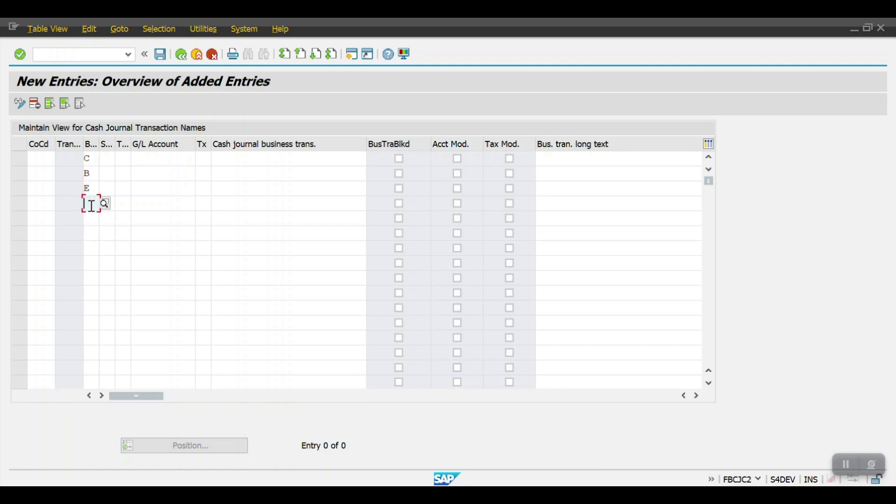
text(D)
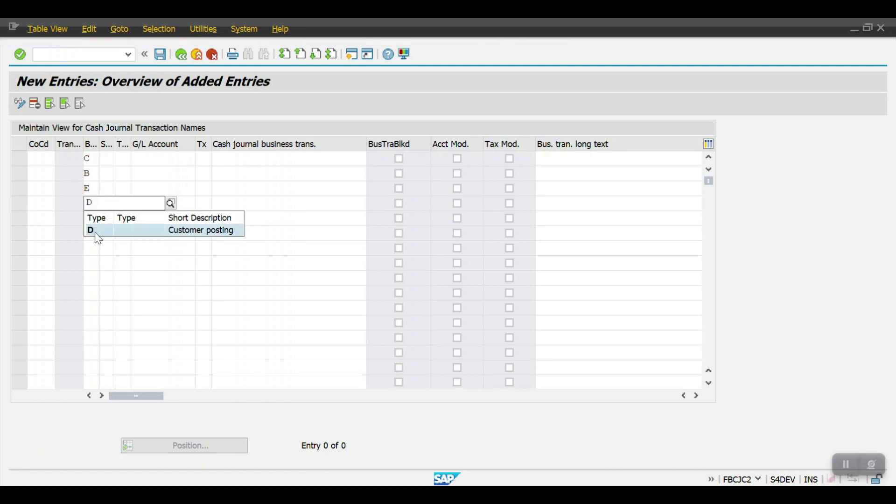
click(96, 232)
click(93, 217)
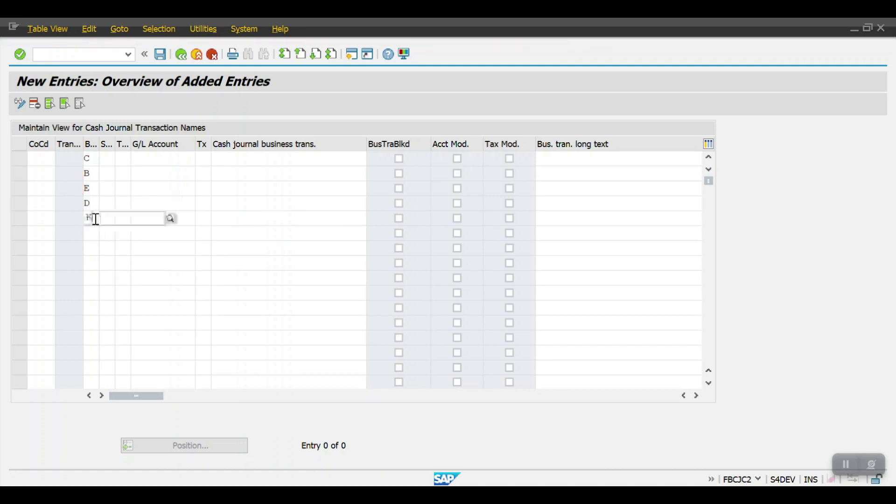
text(K)
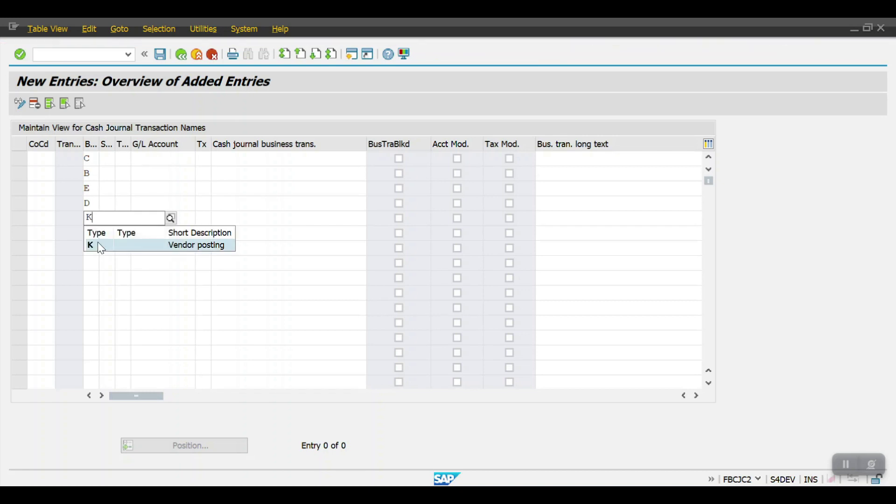
click(97, 245)
- Set company code 2000 for all five business transaction rows
click(43, 159)
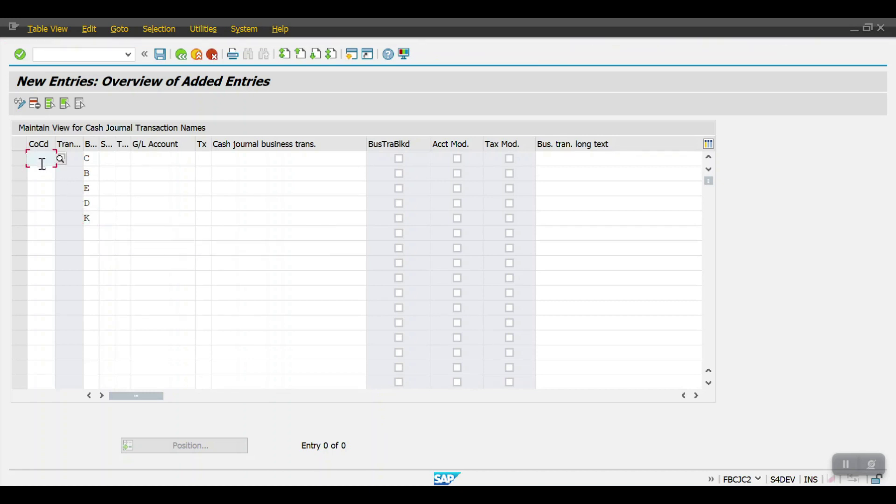
text(2000)
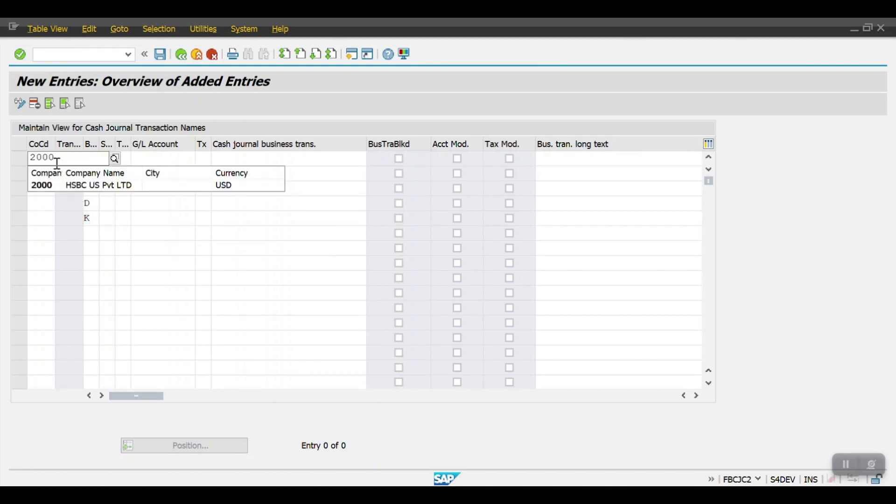
click(51, 184)
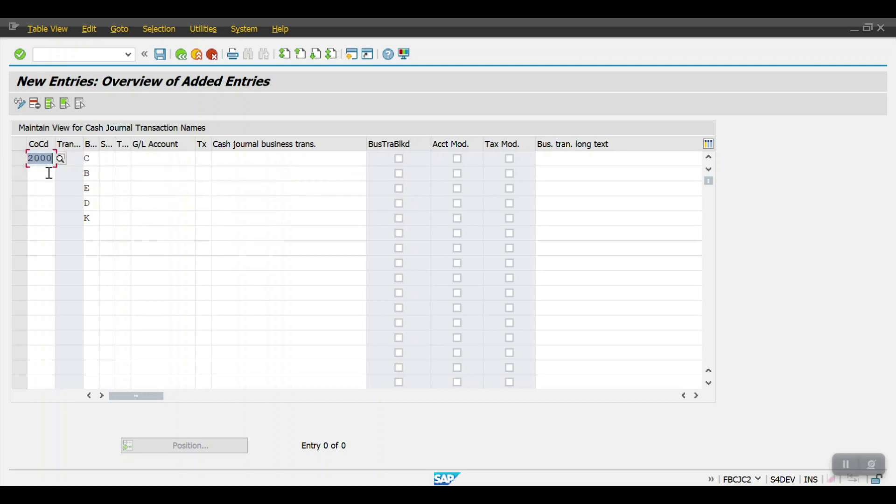
click(48, 174)
text(2000)
click(49, 188)
text(2000)
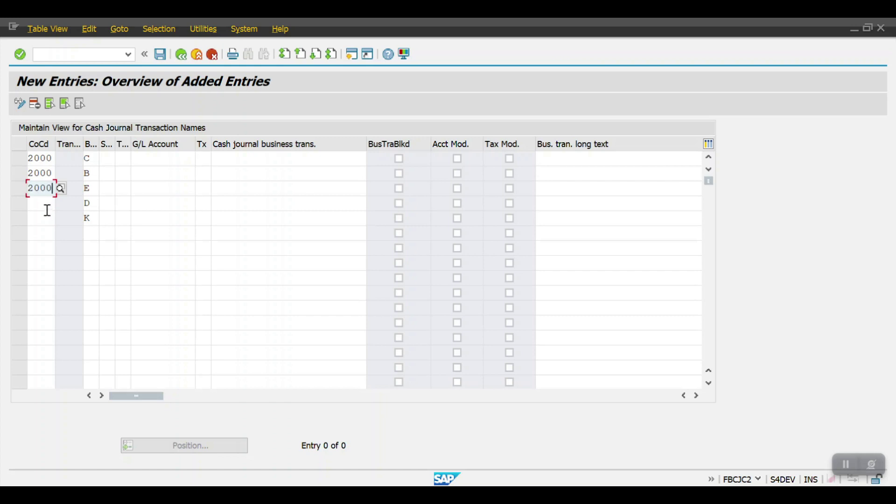
click(48, 203)
text(2000)
click(51, 215)
text(2000)
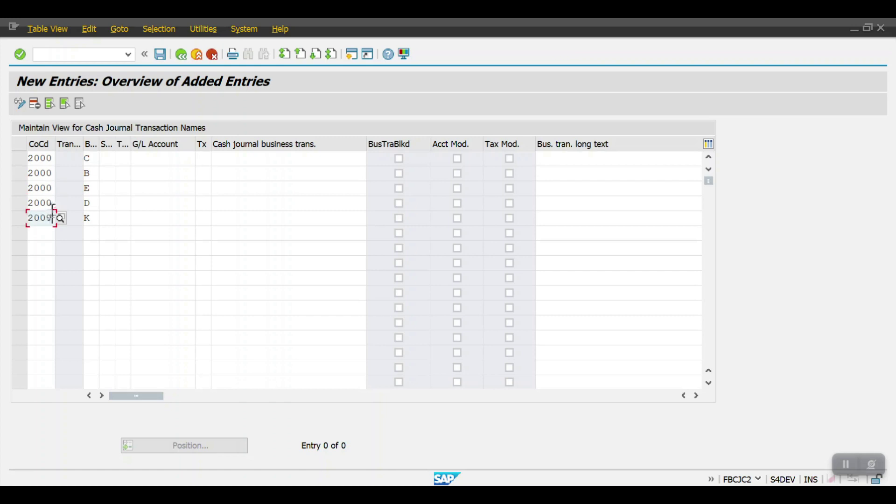
- Name the transactions Cash Withdrawl for C, Cash Payment for B, Office Expenses for E, Customer for D and Vendor for K
click(144, 159)
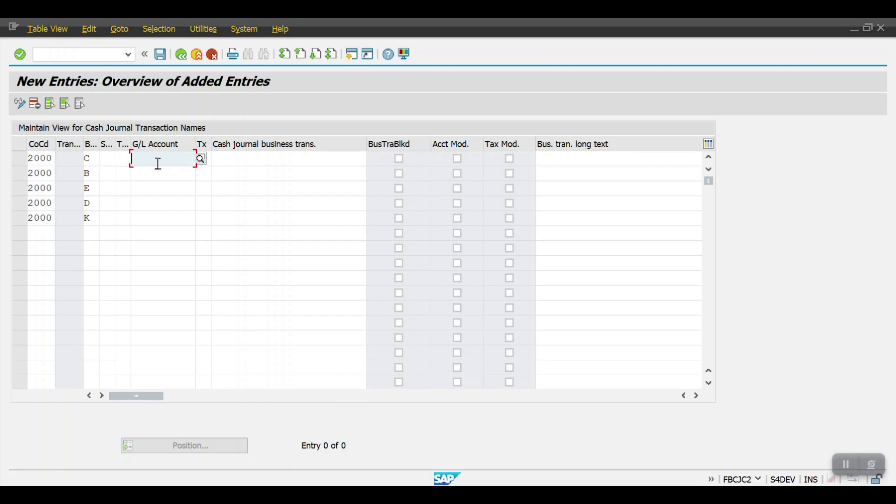
click(224, 157)
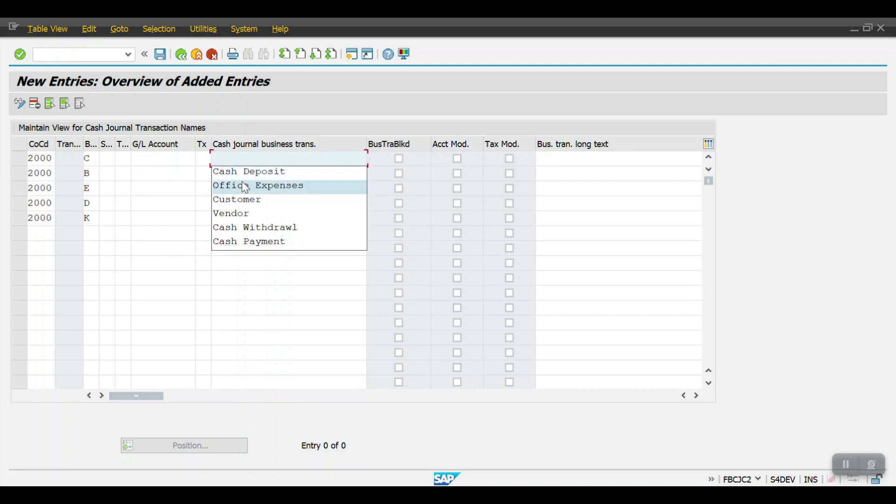
click(249, 227)
click(243, 174)
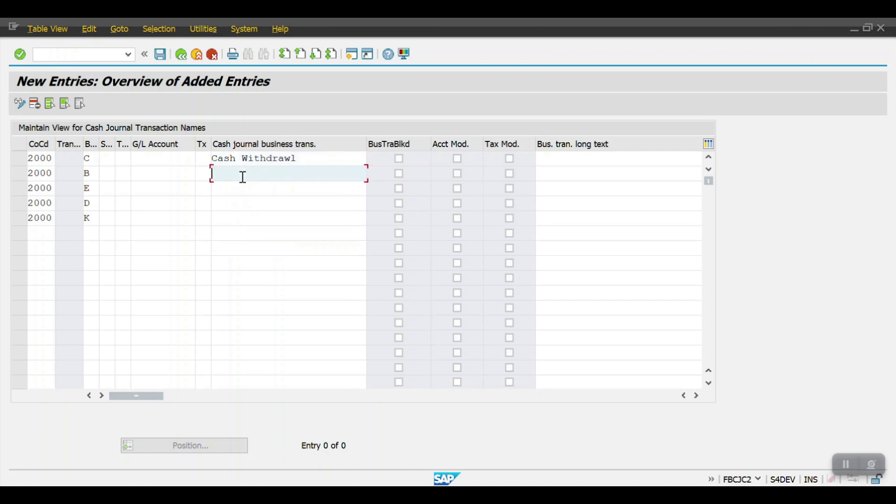
click(250, 258)
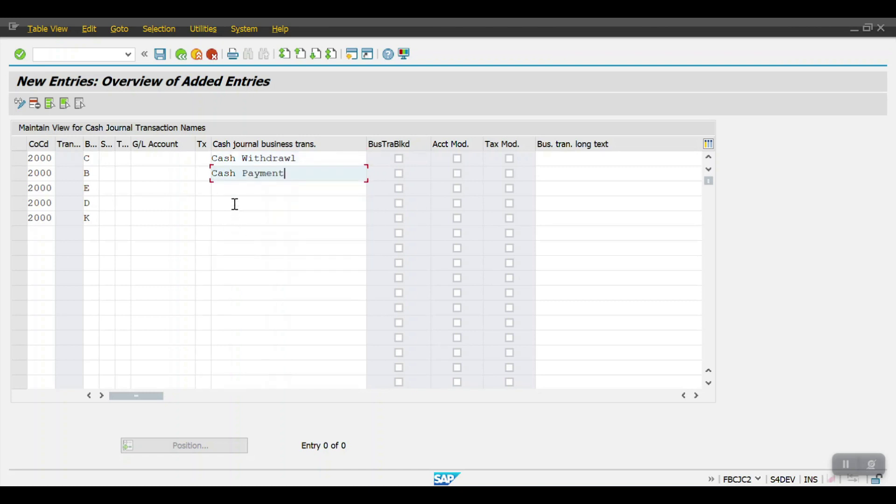
click(232, 187)
click(237, 219)
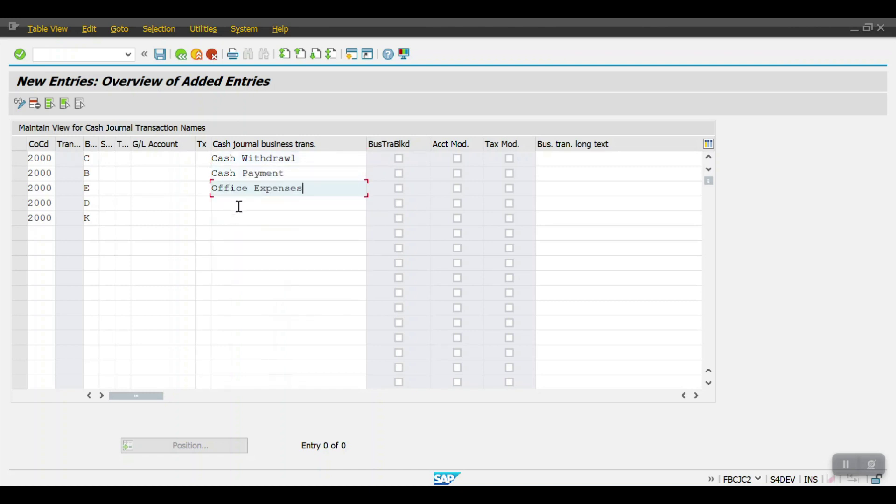
click(239, 204)
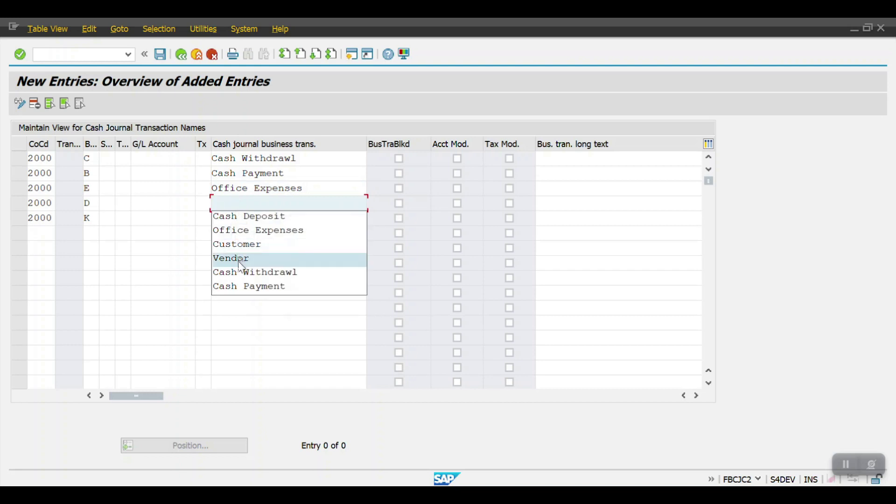
click(238, 245)
click(234, 218)
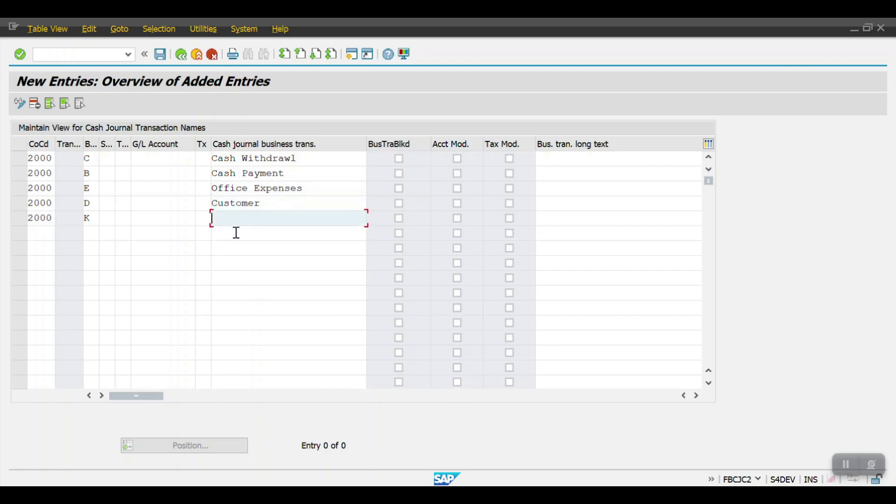
click(232, 272)
- Assign G/L account 1000098, Cash Withdrawal, to the Cash Withdrawl transaction using the chart of accounts 2000 list
click(146, 158)
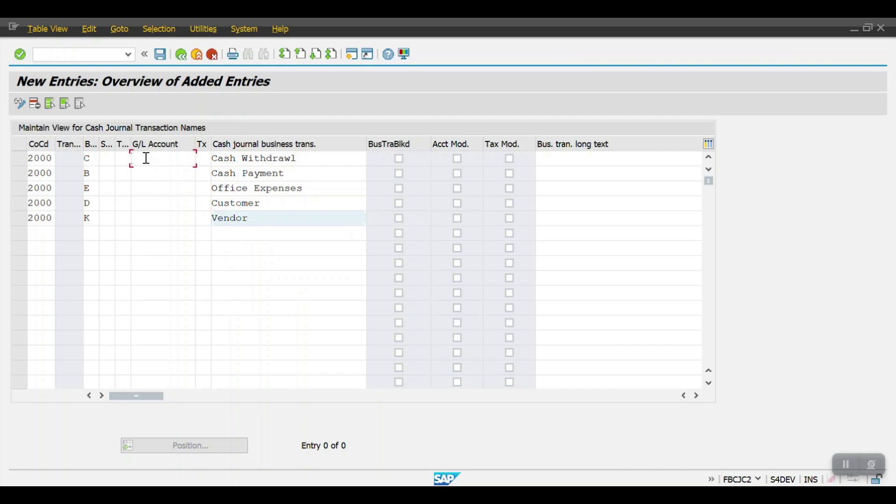
click(201, 159)
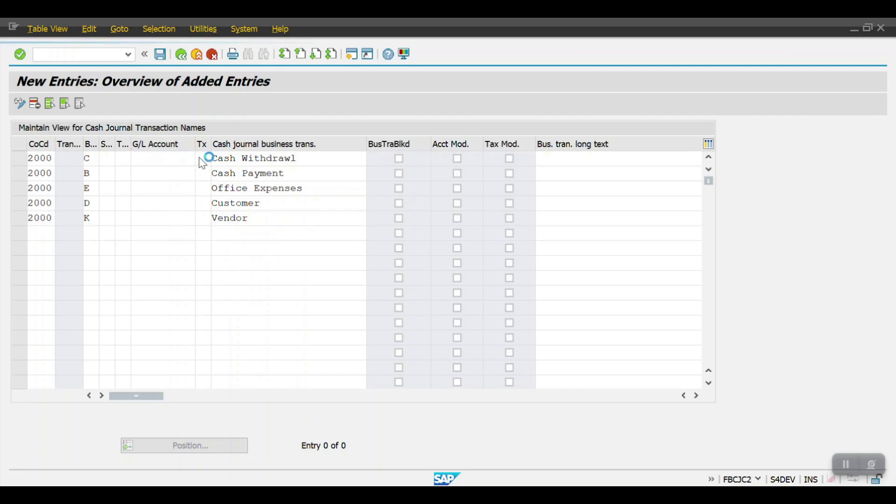
click(402, 322)
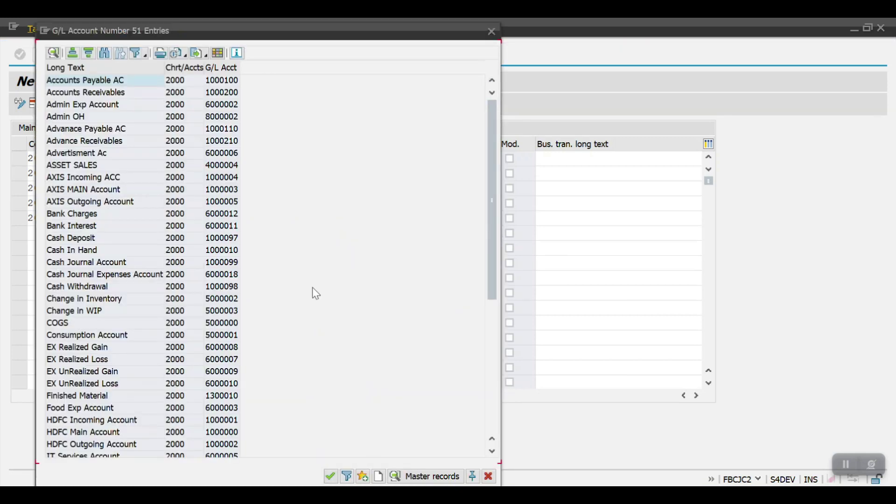
double_click(90, 286)
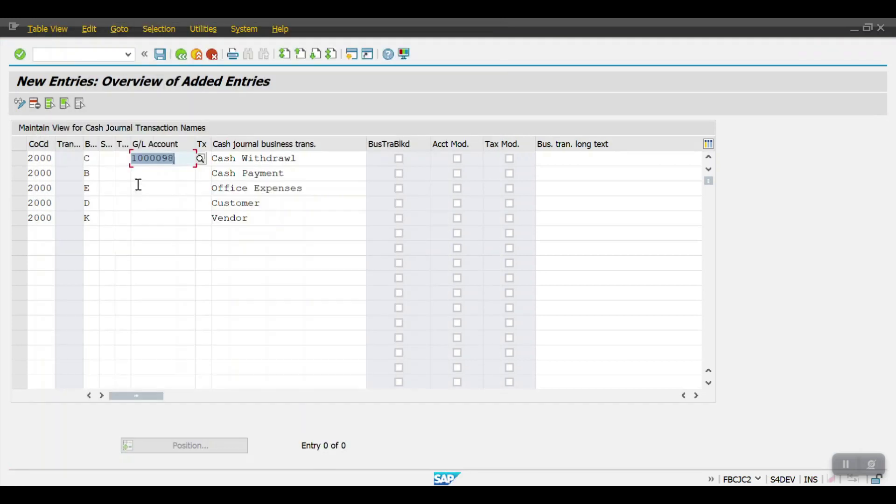
- Rename the type B transaction Cash Payment as Cash Deposit
click(148, 177)
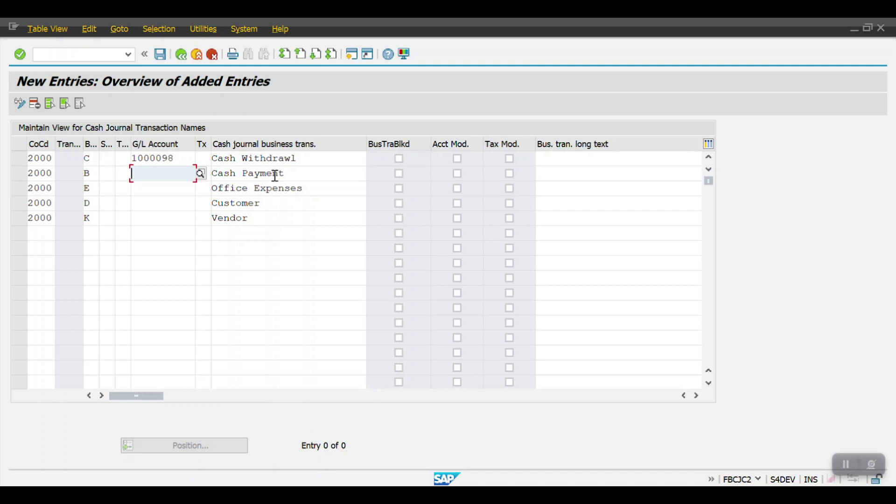
click(291, 173)
drag(290, 173, 247, 174)
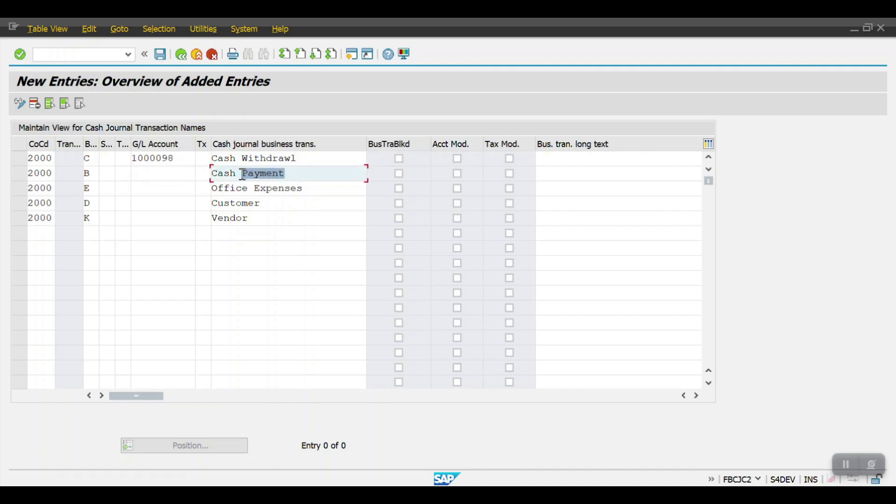
click(146, 175)
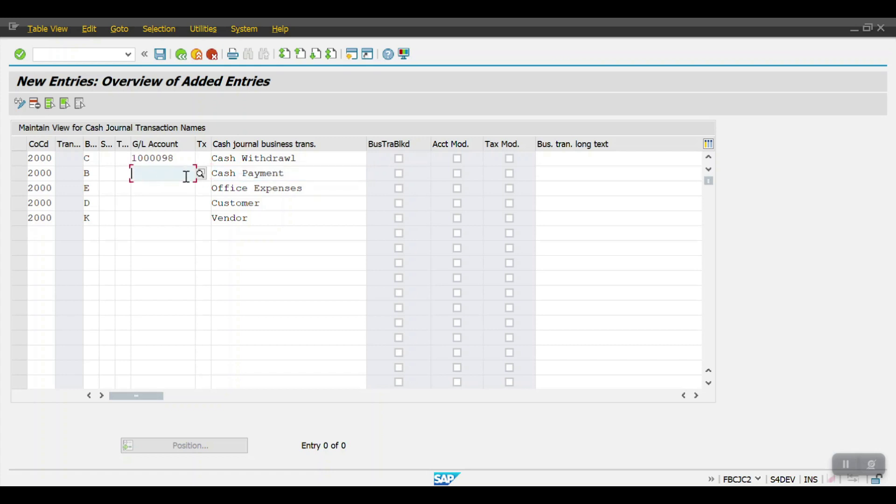
drag(291, 170, 272, 174)
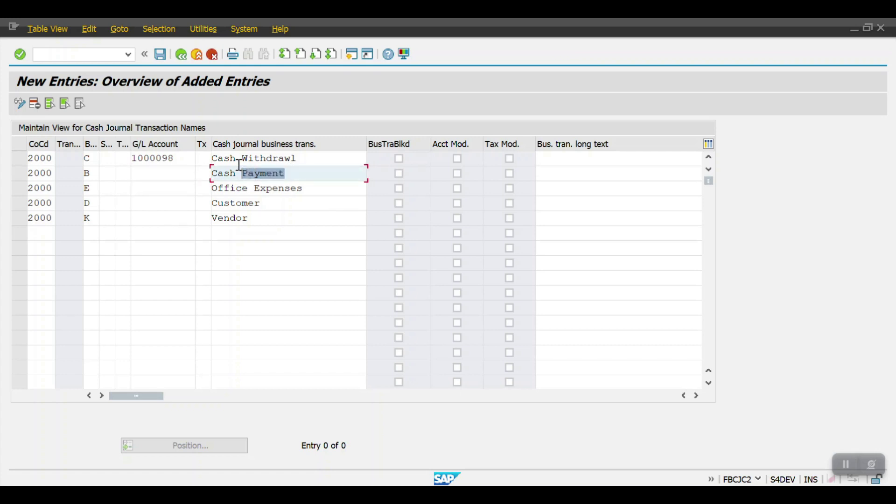
text(D)
key(Down)
key(Return)
- Assign G/L account 1000097, Cash Deposit, to the Cash Deposit transaction from the account list
click(160, 174)
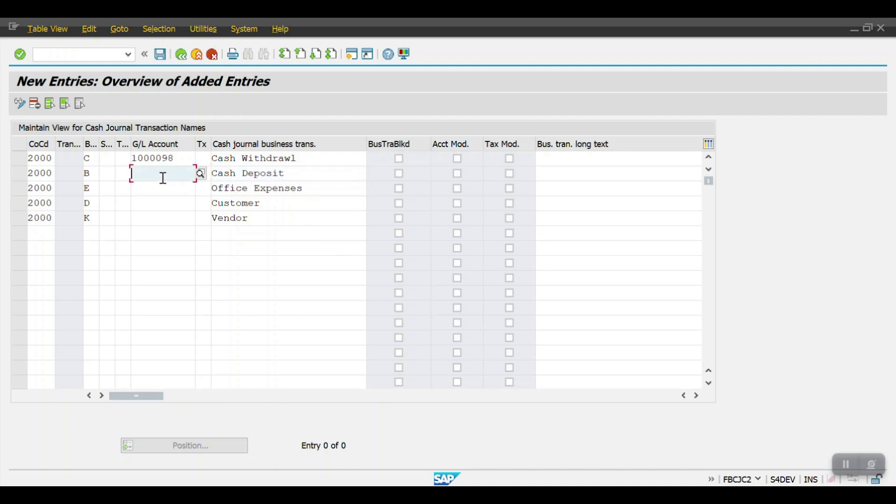
click(202, 173)
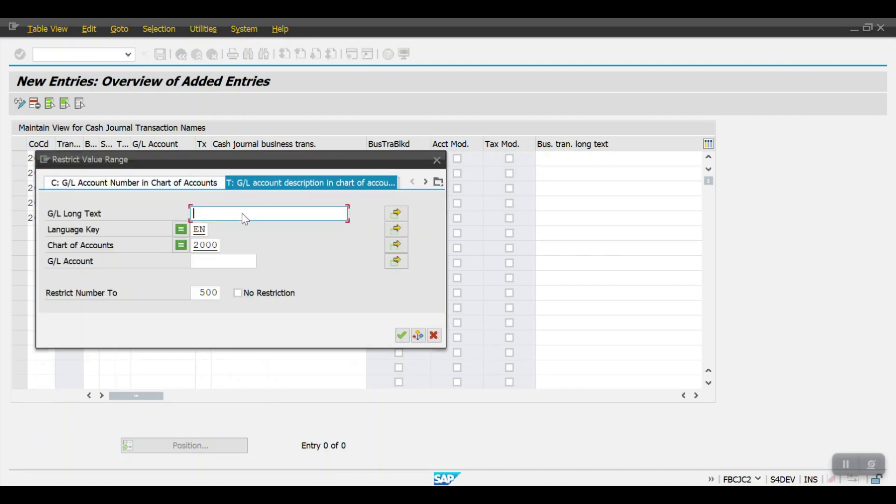
click(400, 334)
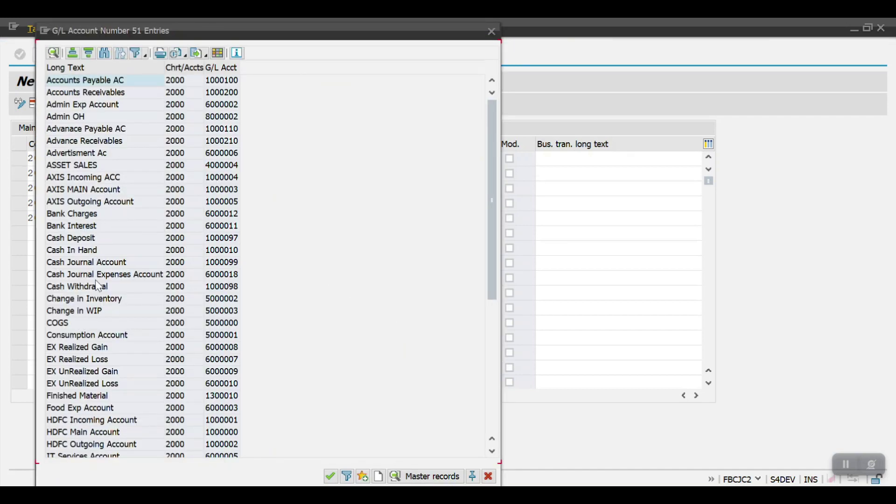
double_click(80, 238)
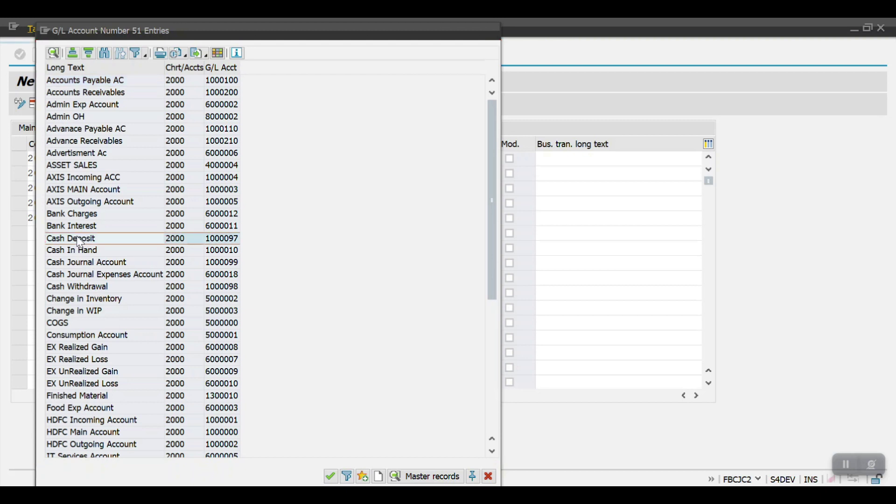
- Bring up the G/L account list for the Office Expenses transaction and sort it in ascending order by account number
click(158, 188)
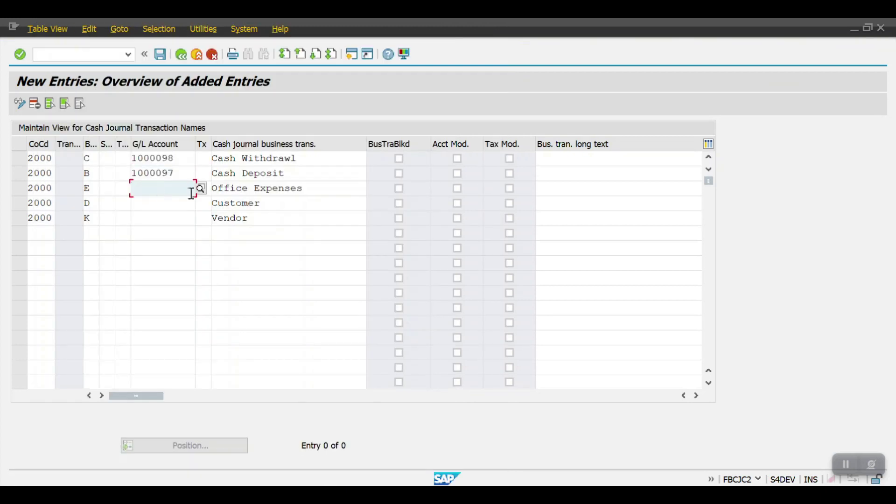
key(F4)
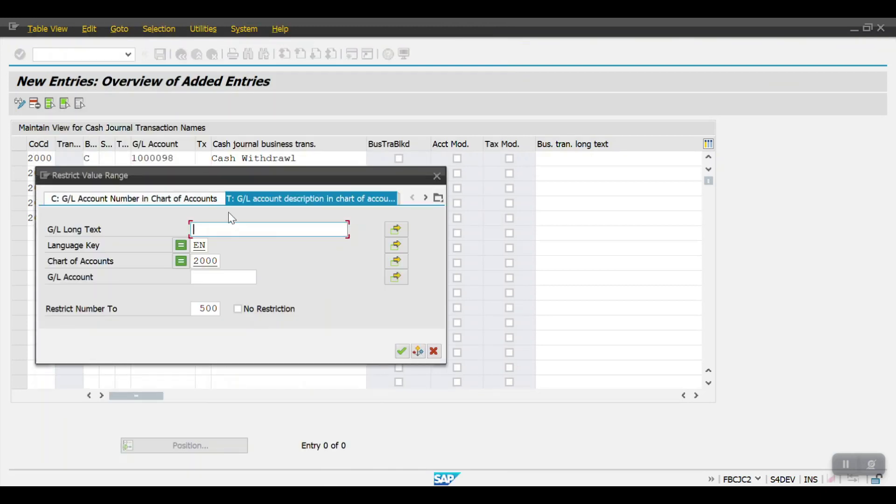
click(402, 351)
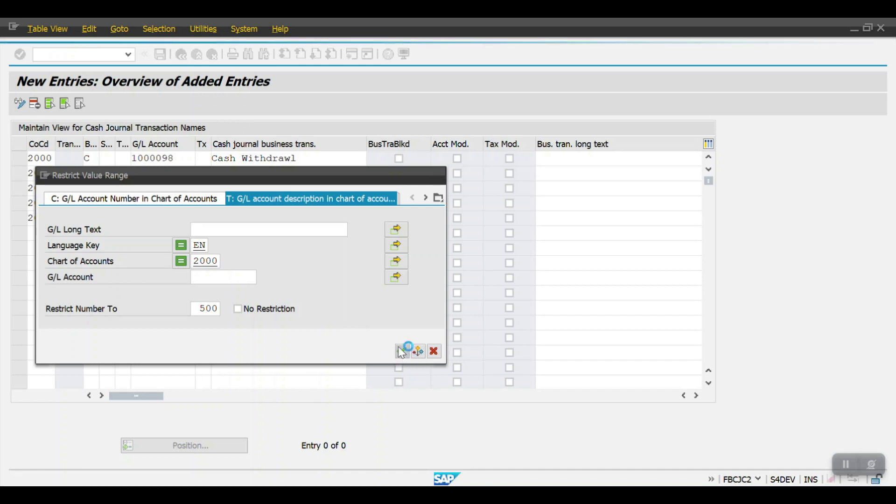
scroll(229, 275, down, 6)
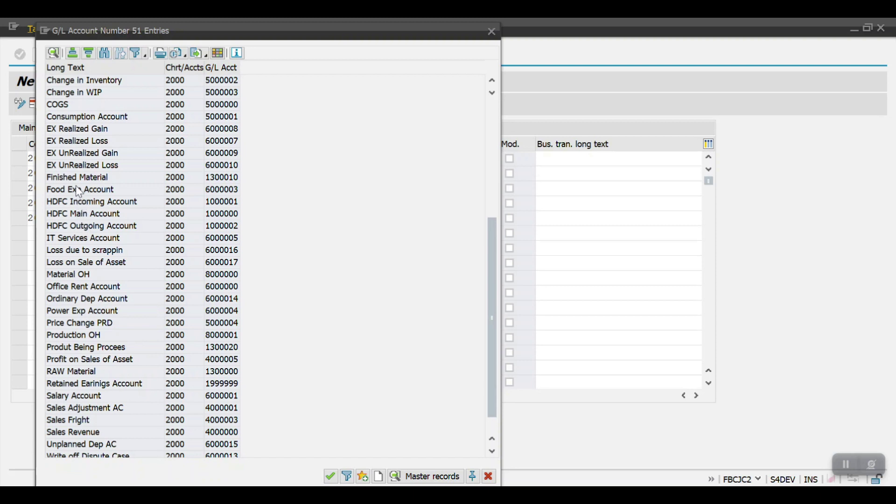
scroll(79, 191, up, 1)
click(225, 70)
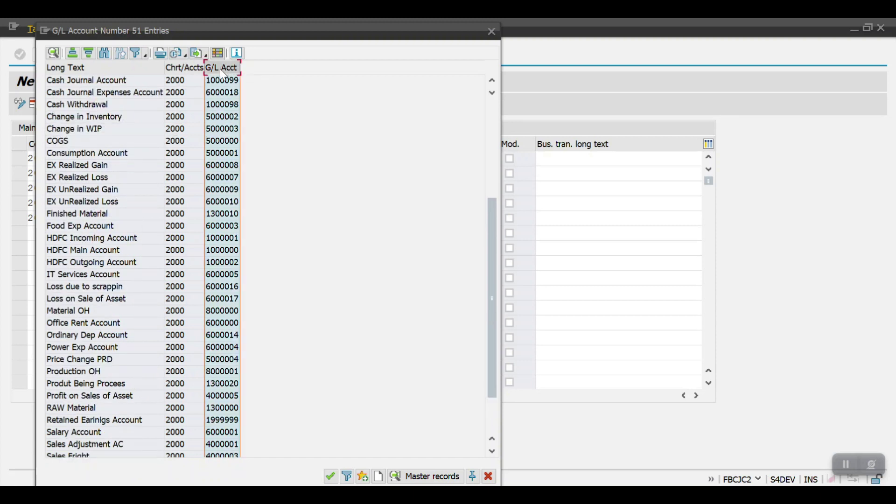
scroll(229, 131, up, 5)
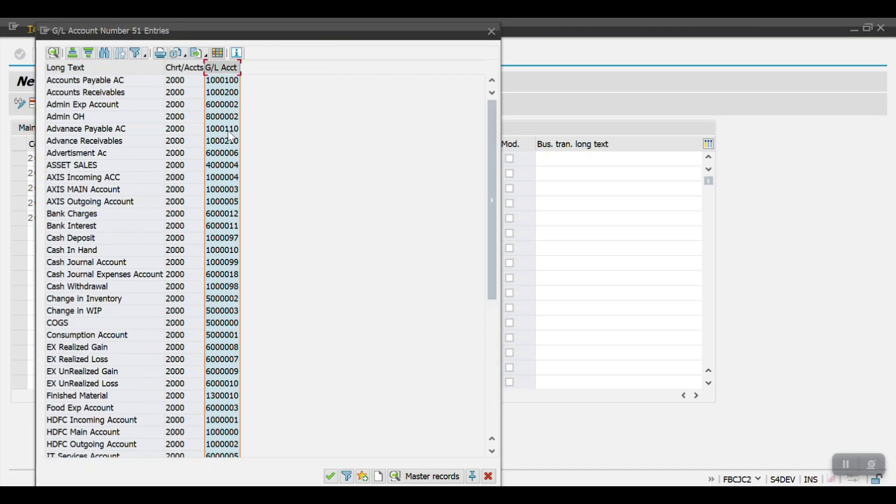
click(74, 52)
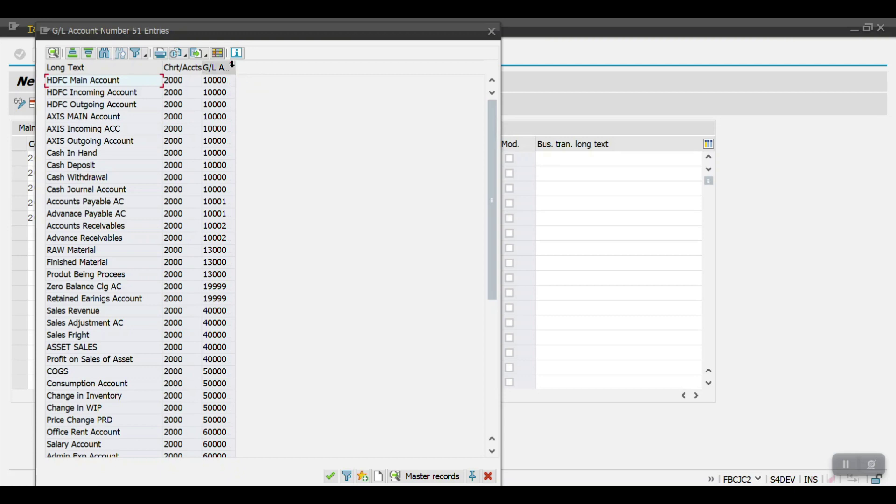
- Assign G/L account 6000018, Cash Journal Expenses Account, to the Office Expenses transaction and validate the new entries
scroll(142, 223, down, 4)
scroll(112, 372, down, 1)
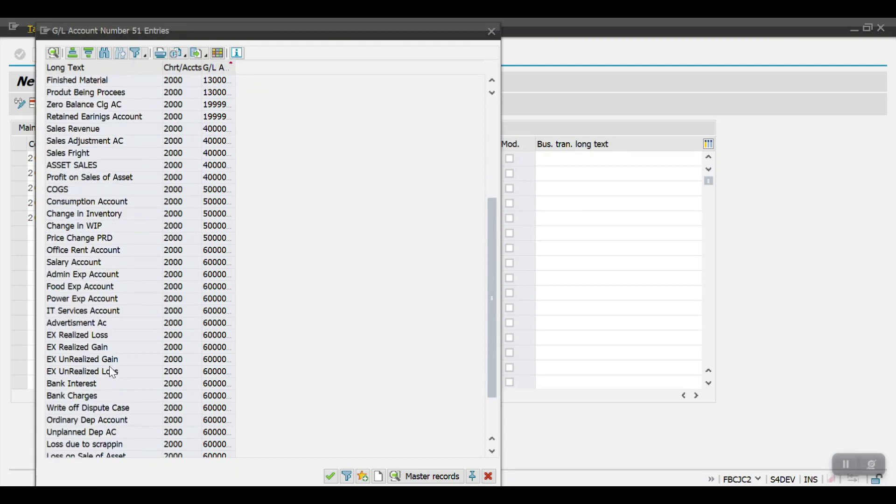
scroll(100, 401, down, 1)
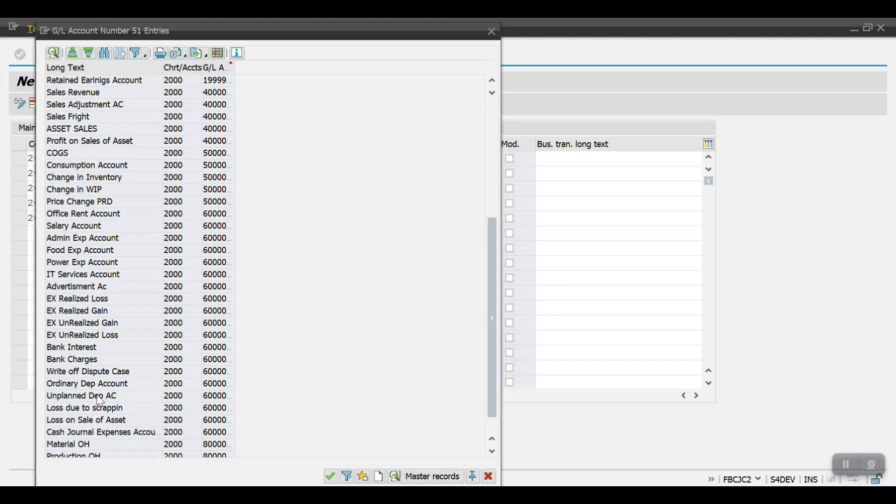
click(97, 431)
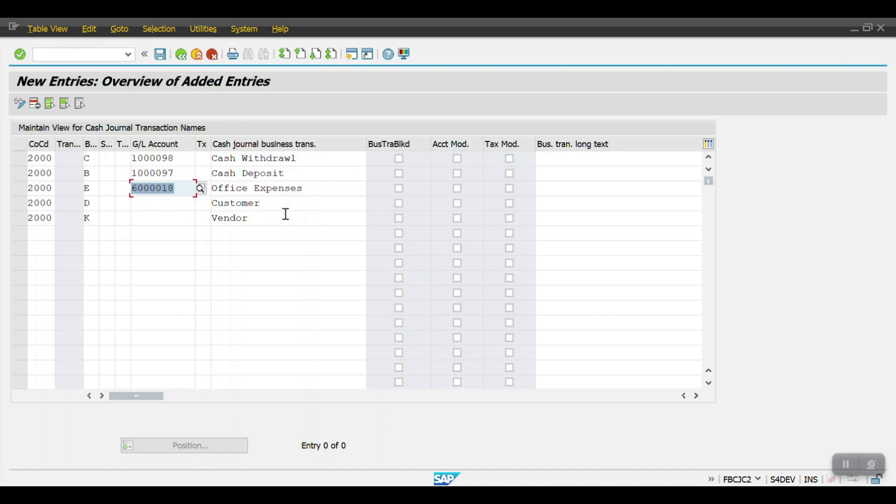
key(Return)
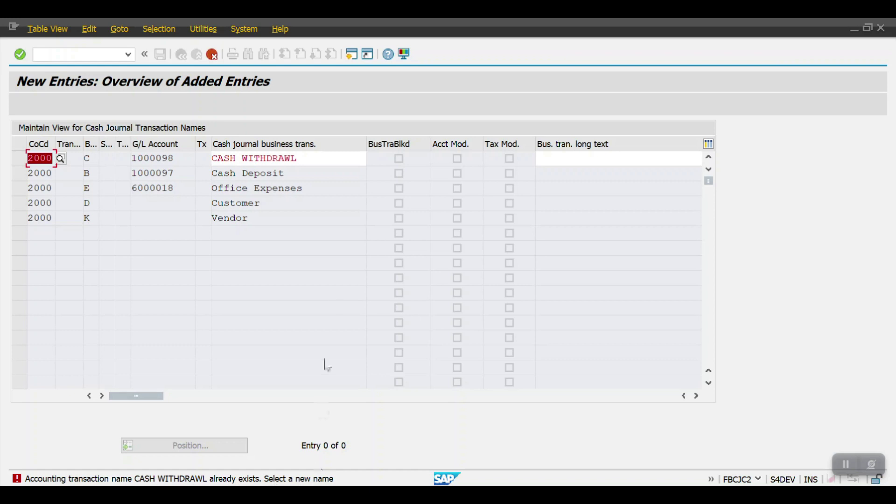
- Give the first three transactions unique names: CASH WITHDRAWLL for C, CASH DEPOSITT for B and OFFICE EXPENSESS for E
click(318, 158)
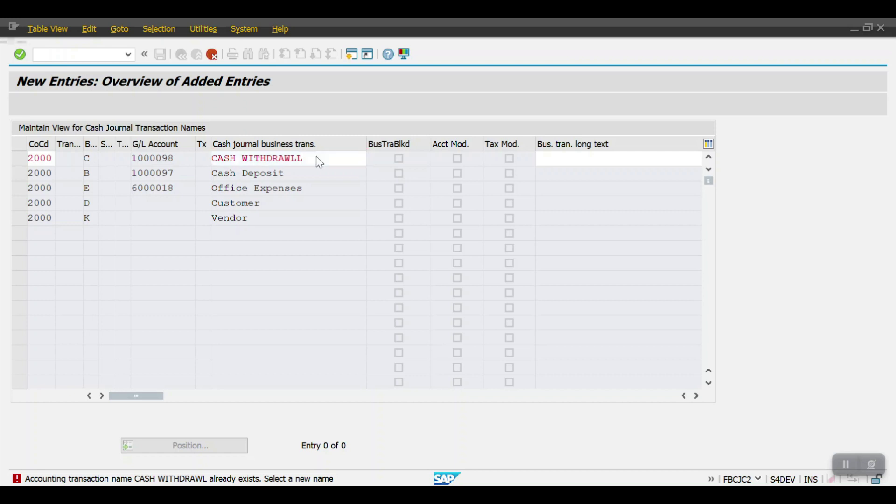
key(Return)
click(307, 172)
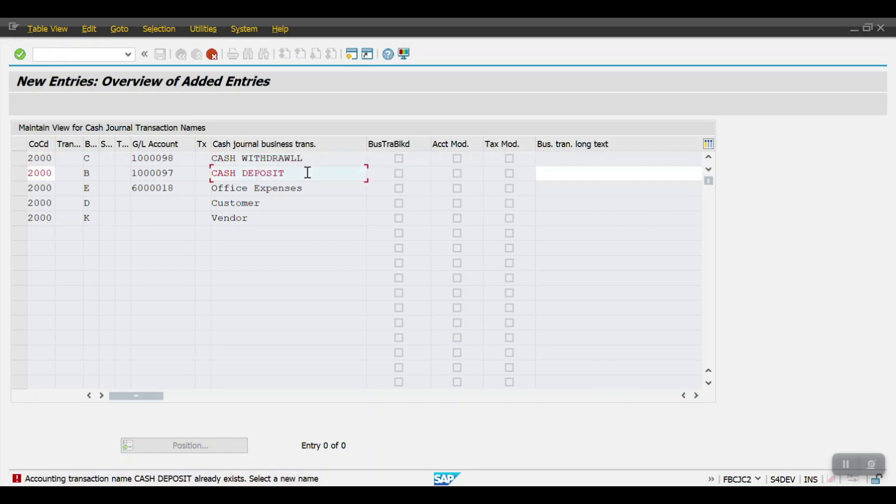
text(T)
key(Return)
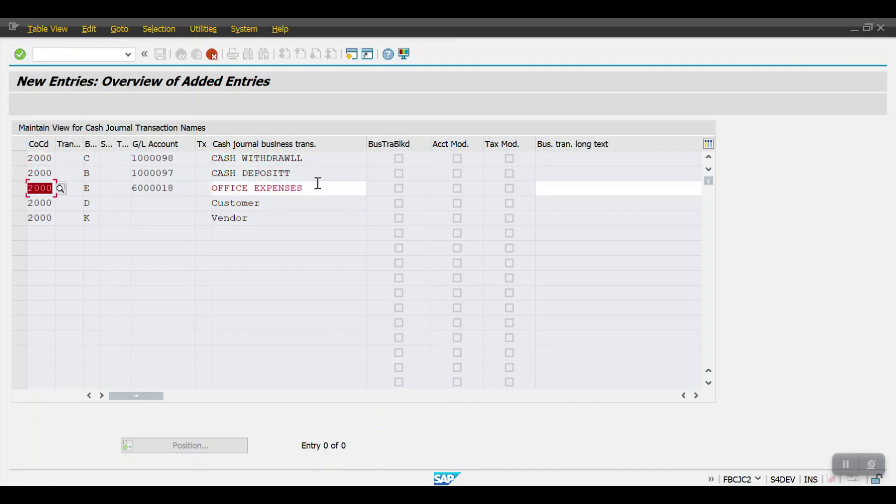
click(318, 185)
text(S)
key(Return)
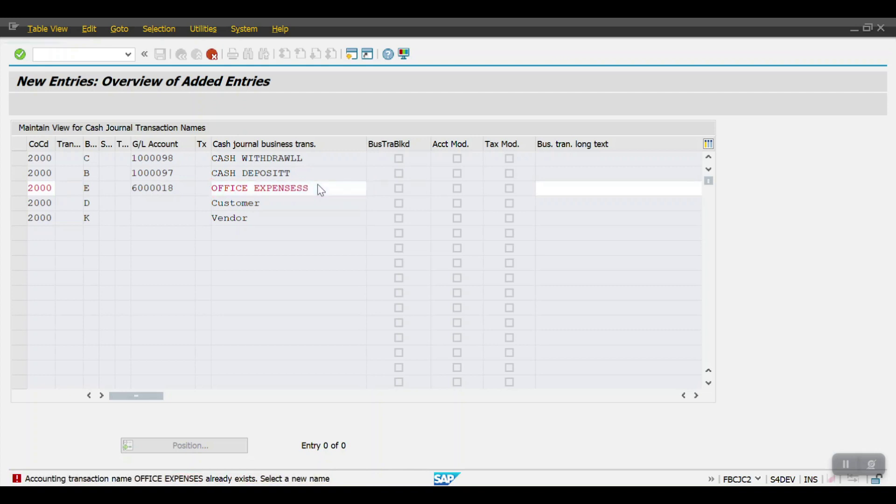
- Rename the type D transaction as CUSTOMERR and the type K transaction as VENDORR
click(295, 202)
text(RR)
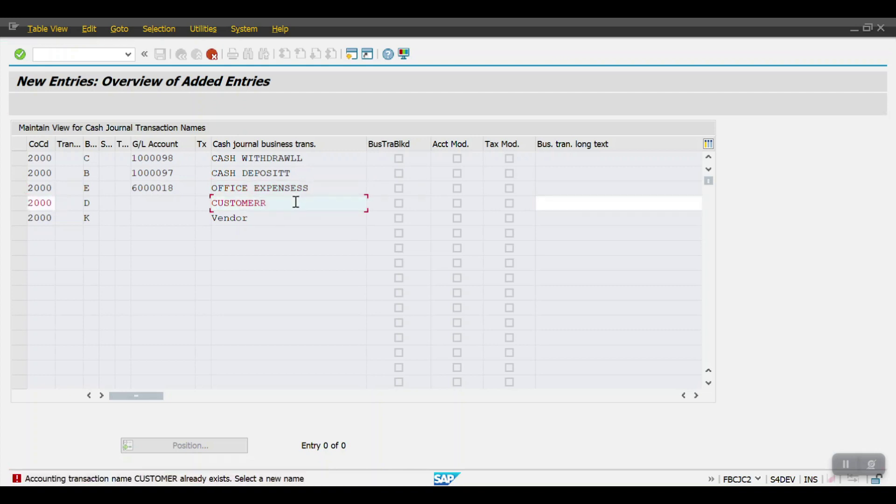
key(Return)
click(283, 219)
text(RR)
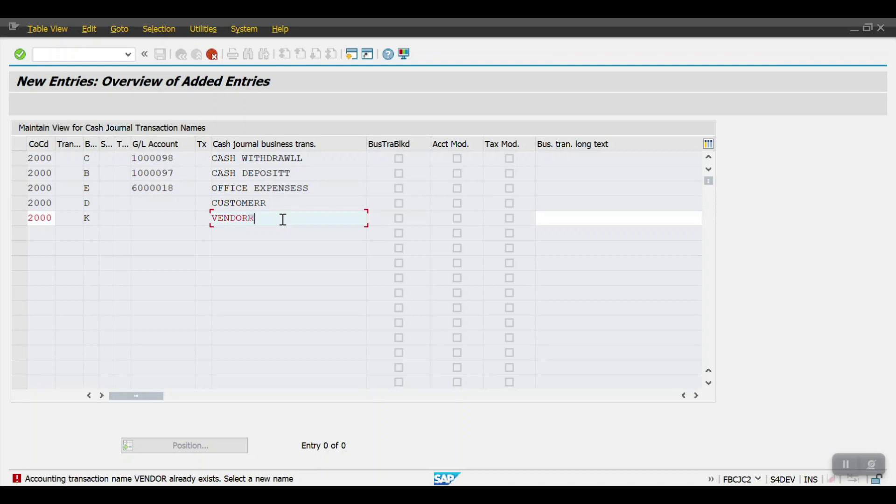
key(Return)
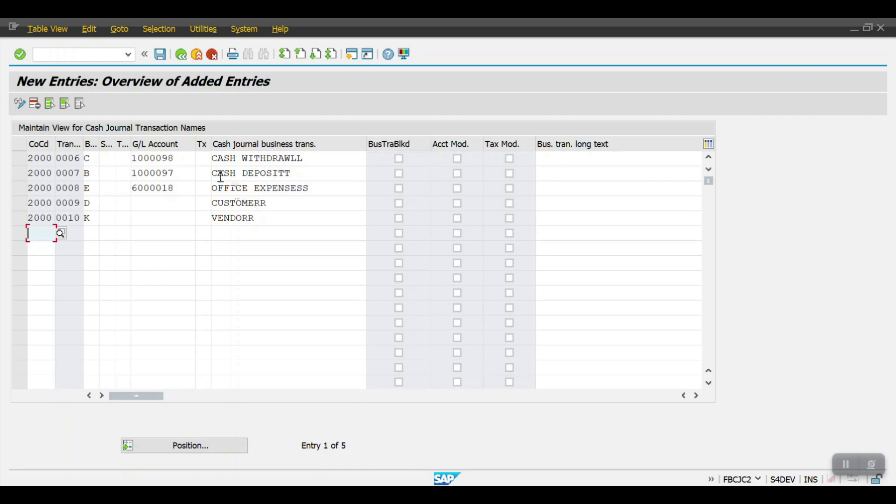
- Save the new business transactions in customizing request S4DK900755 and return to the SAP Easy Access screen
click(161, 56)
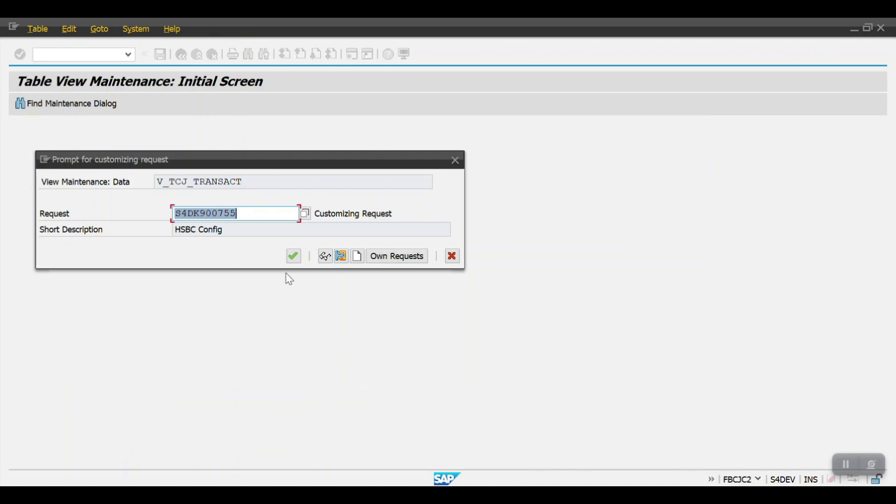
click(293, 256)
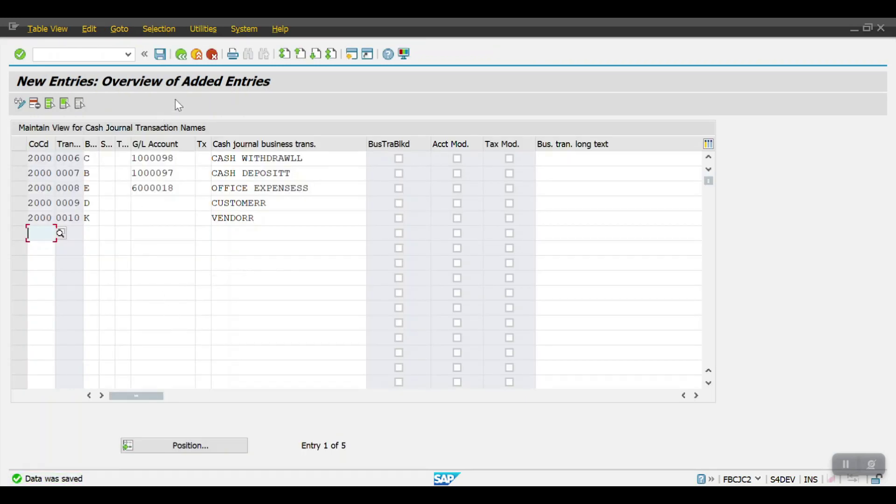
click(181, 57)
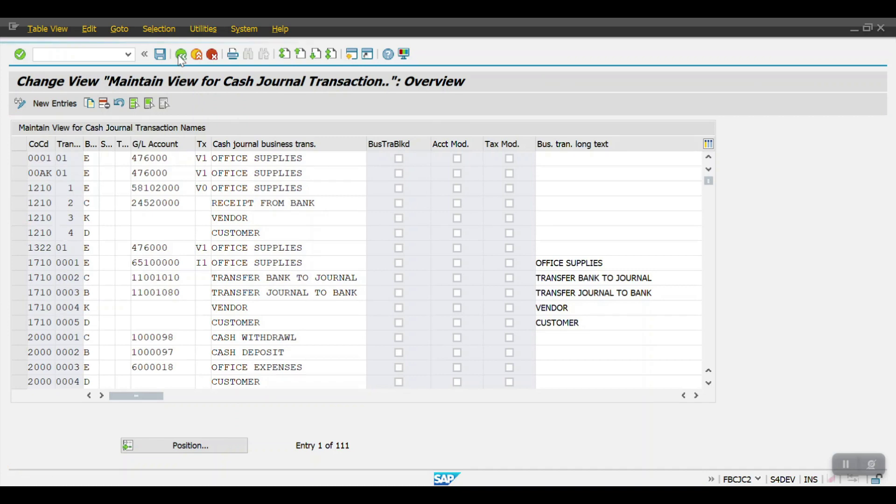
click(181, 56)
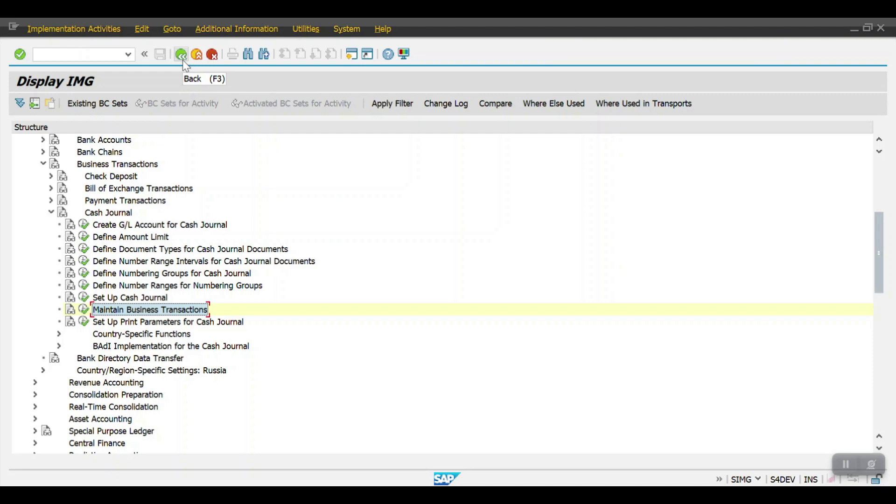
click(182, 56)
click(182, 56)
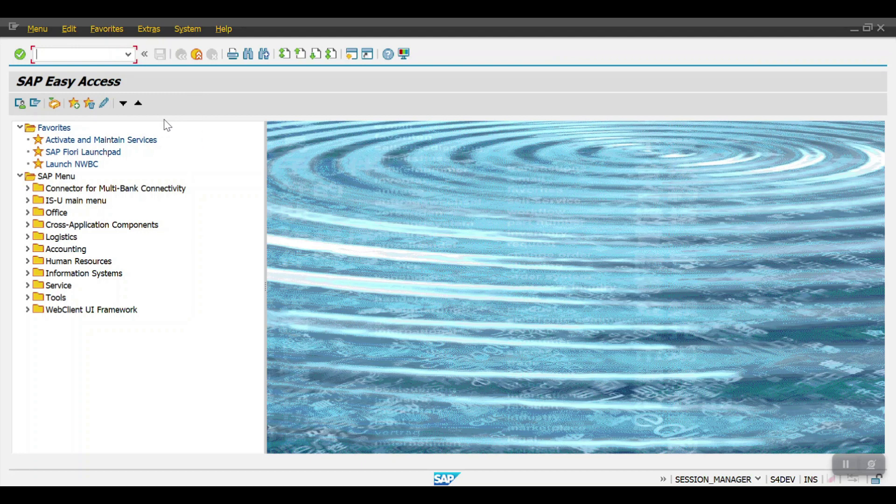
- Open cash journal 2001 of company code 2000 with transaction FBCJ and check its closing balance
text(FB)
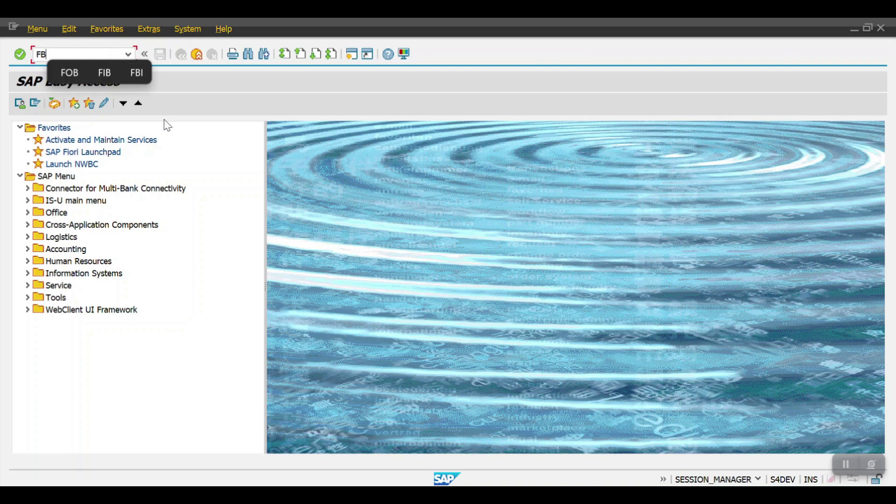
text(CJ)
key(Return)
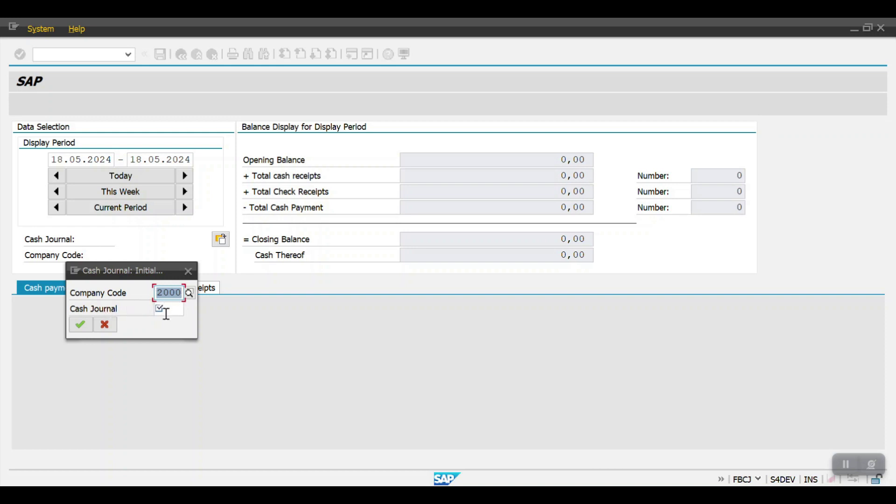
click(163, 309)
text(2001)
key(Return)
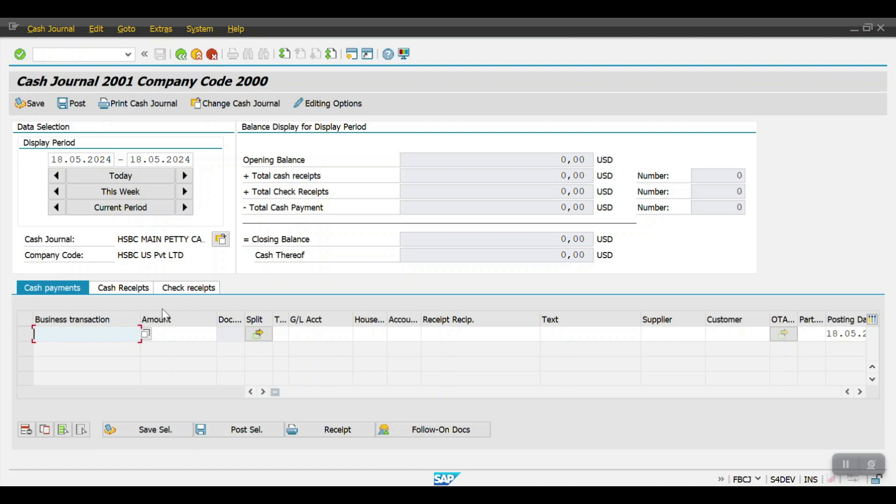
click(551, 255)
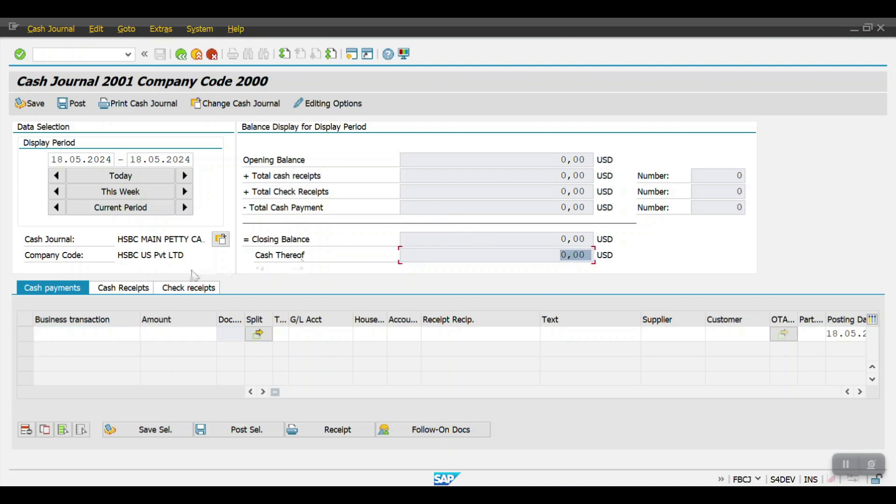
- Enter a cash receipt for the CASH WITHDRAWL business transaction with an amount of 10000
click(132, 290)
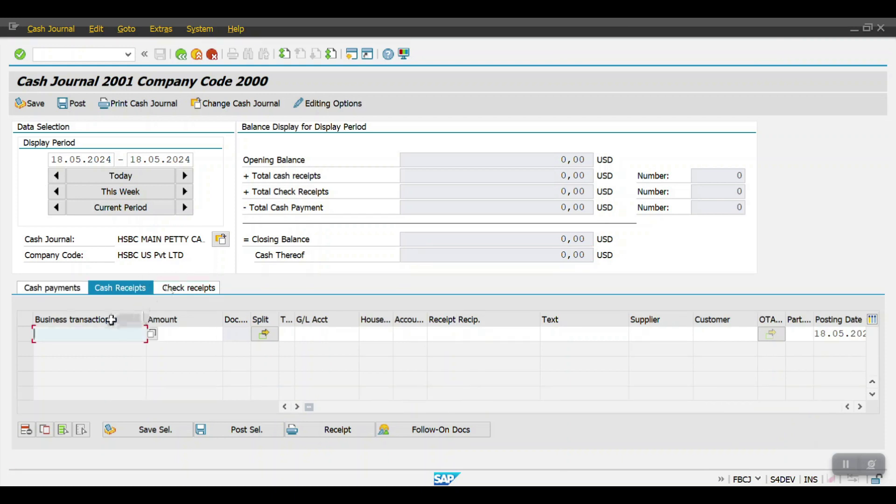
click(104, 337)
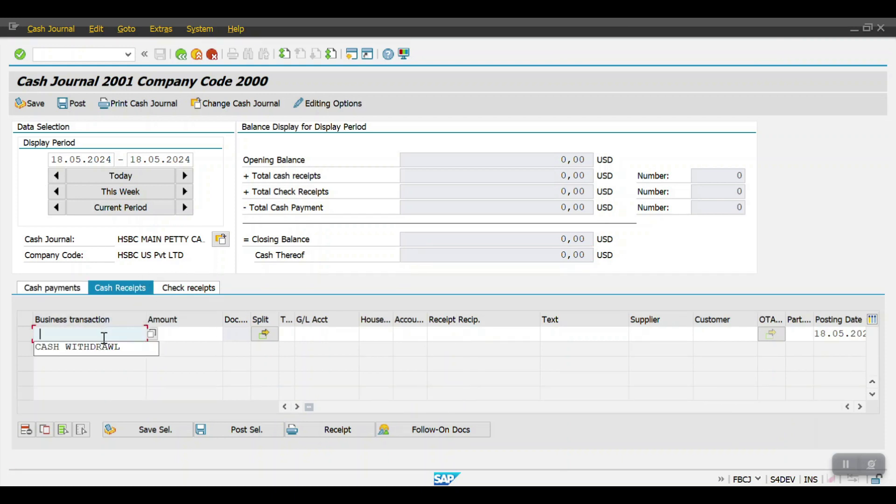
click(102, 349)
click(186, 334)
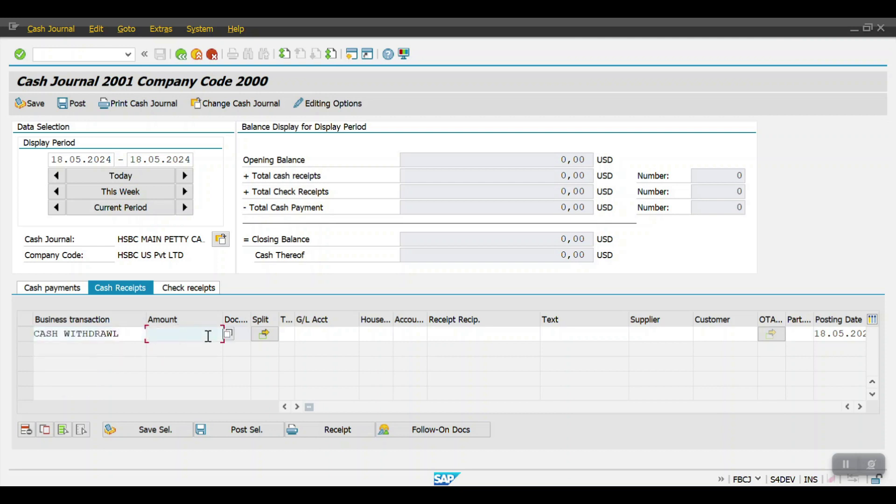
text(10000)
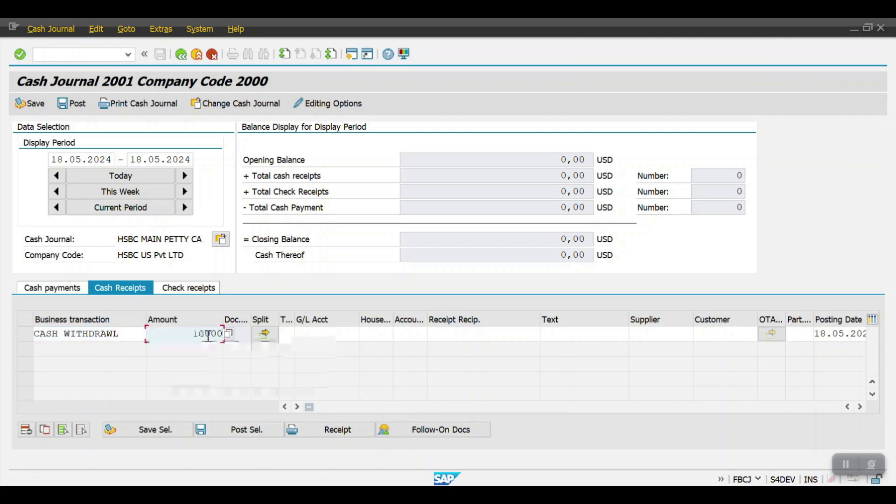
key(Tab)
- Assign profit center ADMIN_001 to the cash withdrawal receipt and validate the entry
key(Tab)
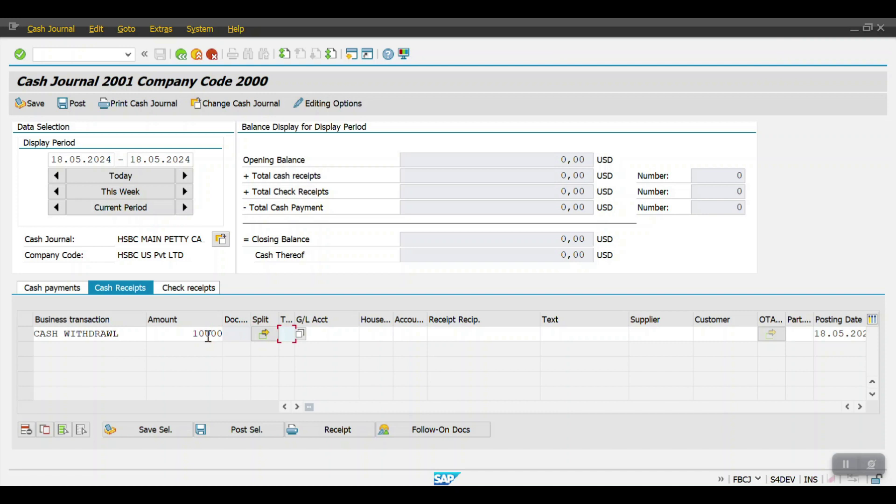
key(Tab)
key(Tab)
key(Tab)
key(Tab)
key(Tab)
key(Tab)
key(Tab)
key(Tab)
key(Tab)
key(Tab)
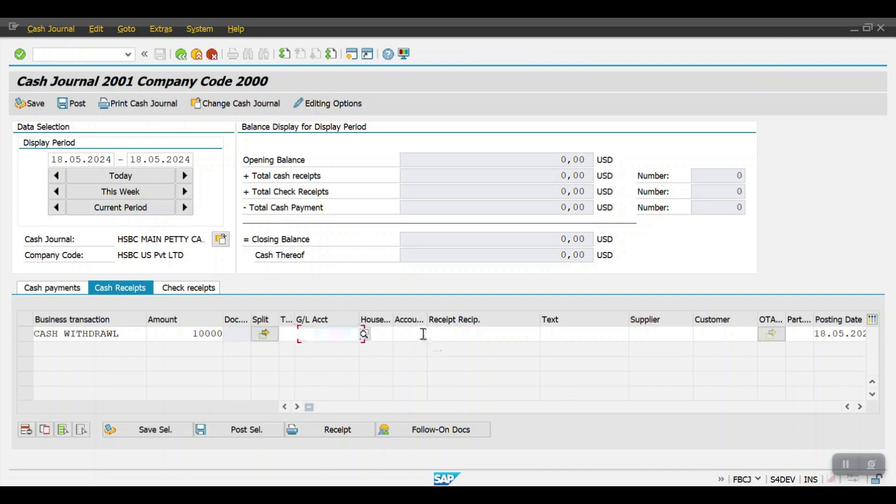
key(Tab)
key(Tab)
key(Tab)
key(Tab)
key(Tab)
key(Tab)
key(Tab)
key(Tab)
key(Tab)
key(Tab)
key(Tab)
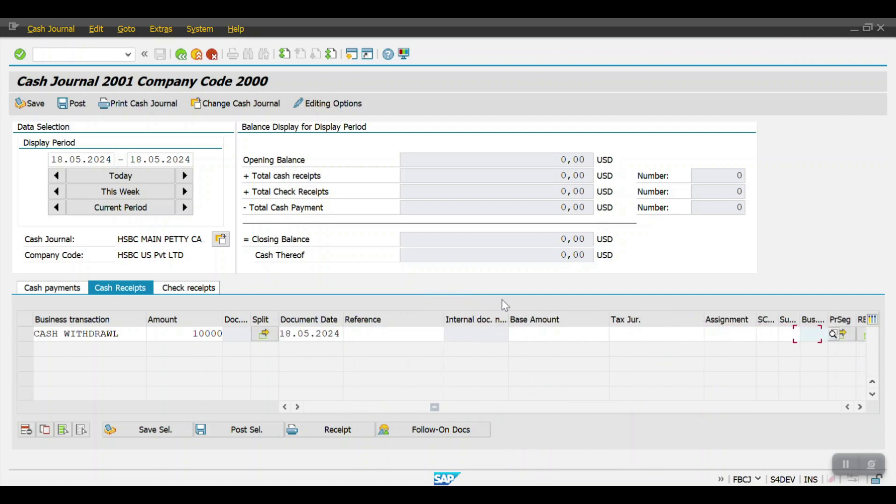
key(Tab)
key(Tab)
key(Tab)
key(Tab)
key(Tab)
key(Tab)
key(Tab)
key(Tab)
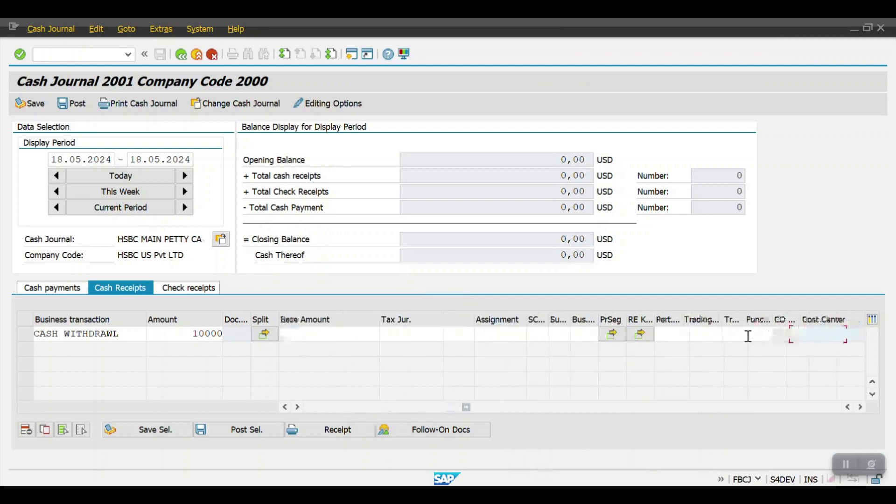
key(Tab)
key(Tab)
key(Tab)
key(Tab)
key(Tab)
key(Tab)
key(Tab)
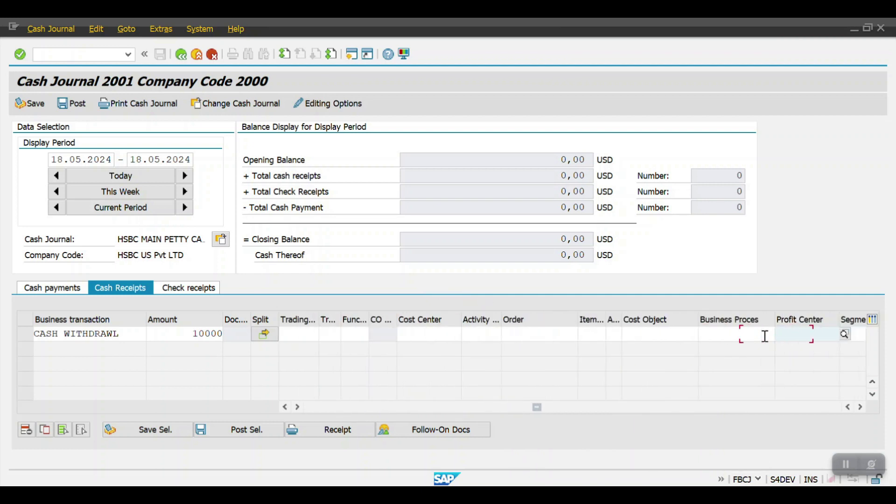
click(769, 333)
click(762, 347)
key(Return)
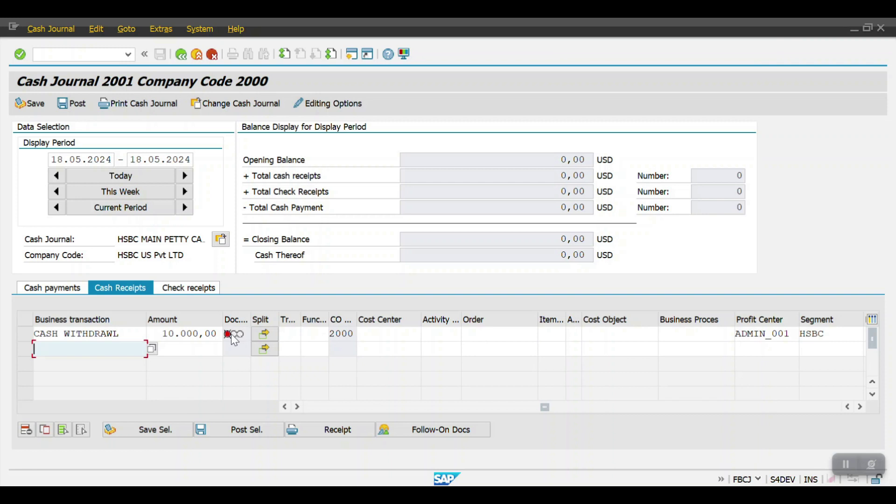
- Save and post the cash withdrawal receipt, and check its posting status and the cash journal's receipt total and closing balance
click(23, 334)
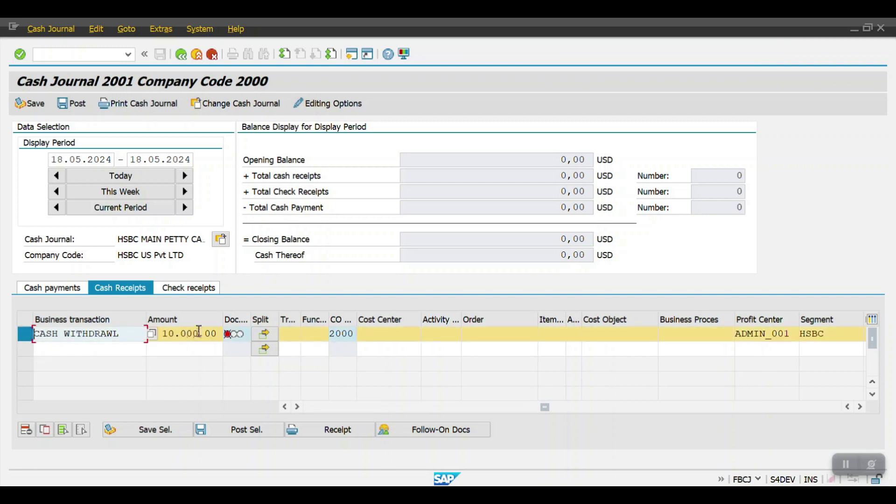
click(155, 430)
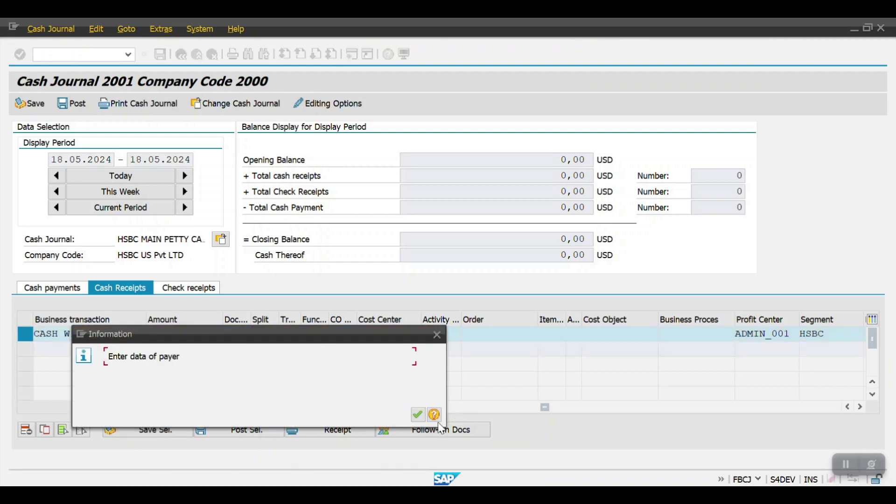
click(419, 416)
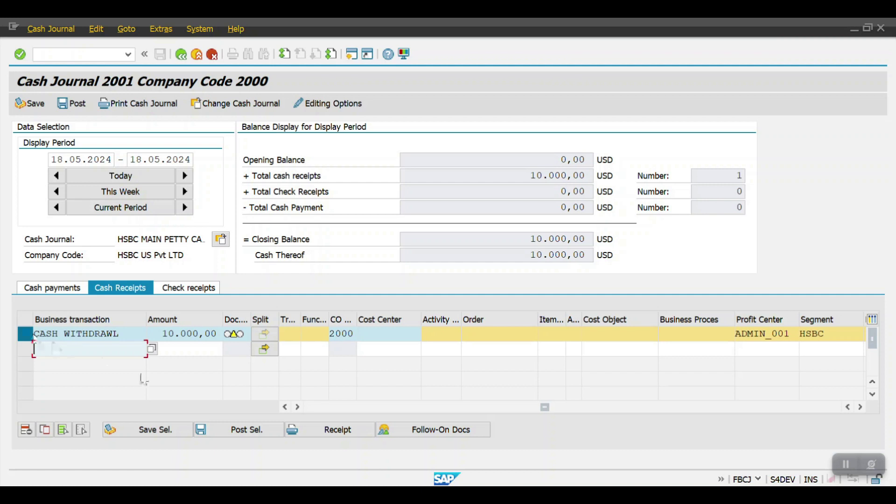
click(231, 430)
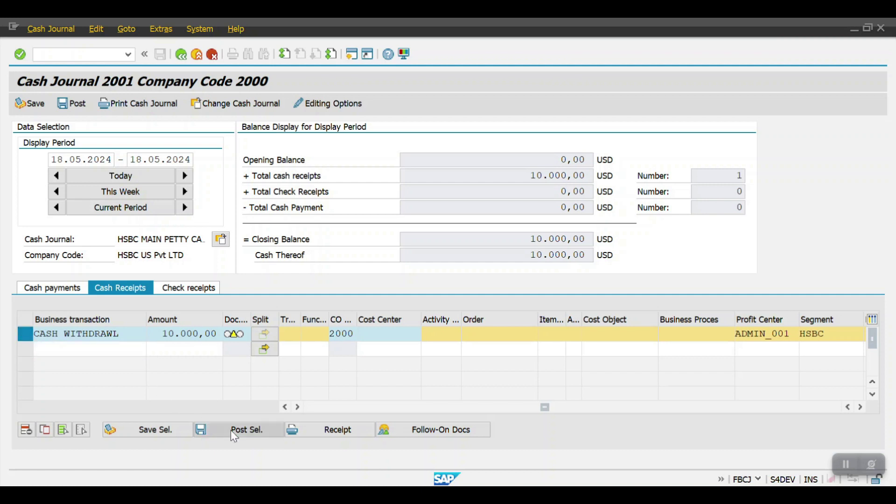
click(230, 430)
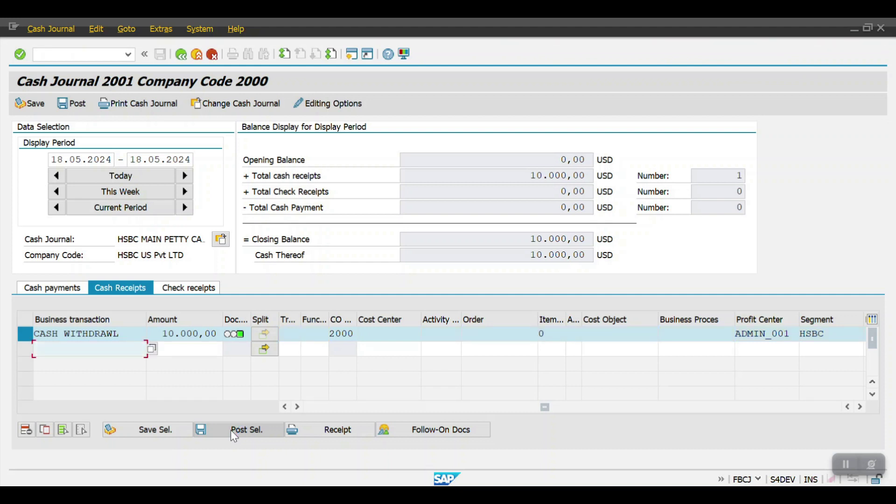
mouse_move(238, 334)
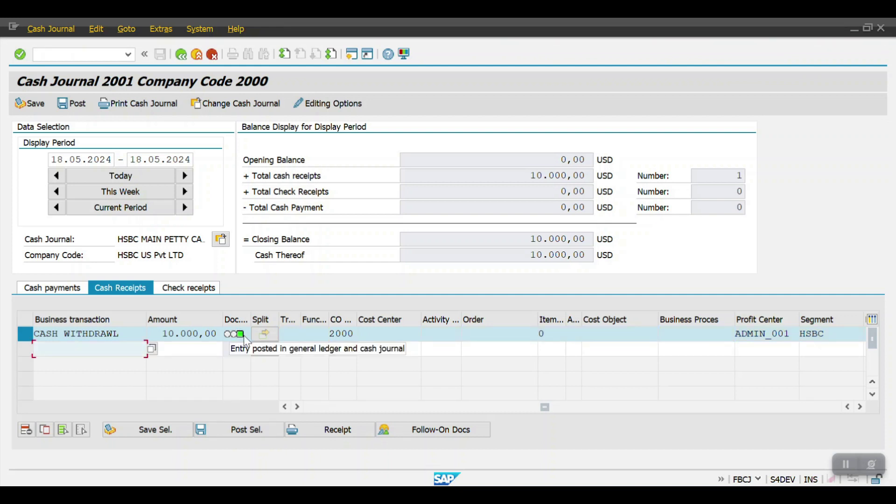
click(532, 175)
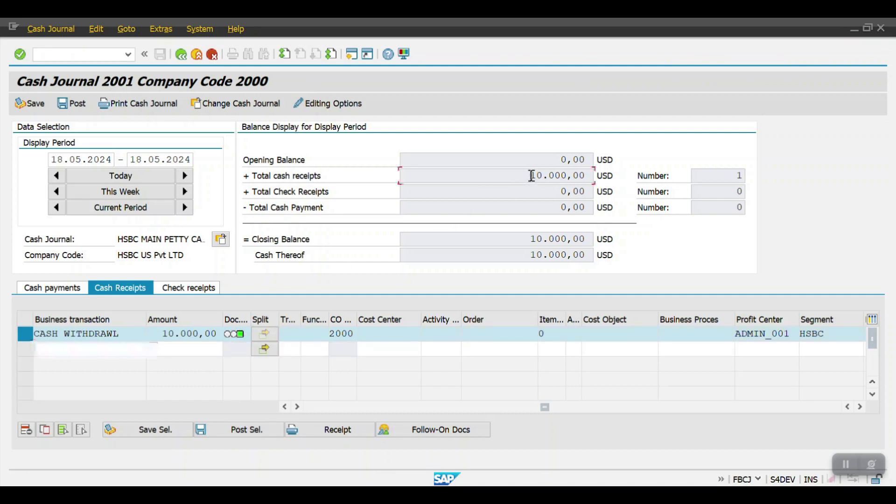
drag(532, 176, 601, 175)
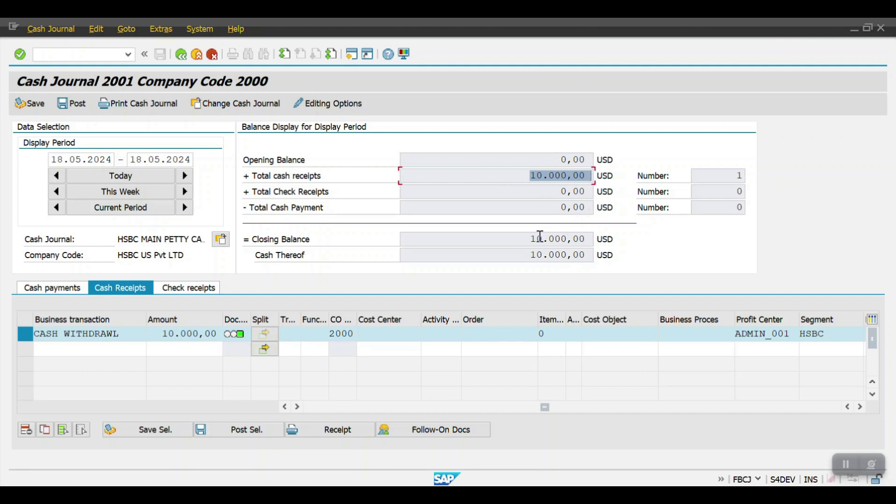
drag(528, 239, 591, 239)
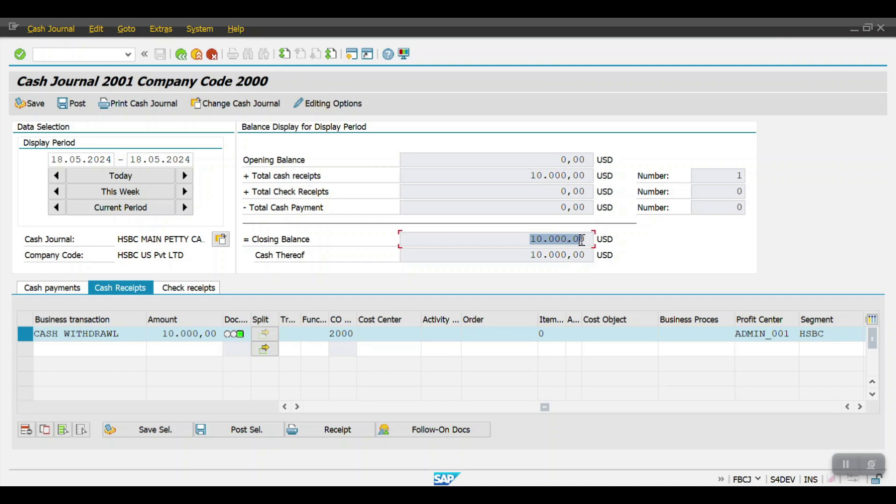
- Enter a cash payment for the OFFICE EXPENSES business transaction of company code 2000 with an amount of 2000
click(75, 287)
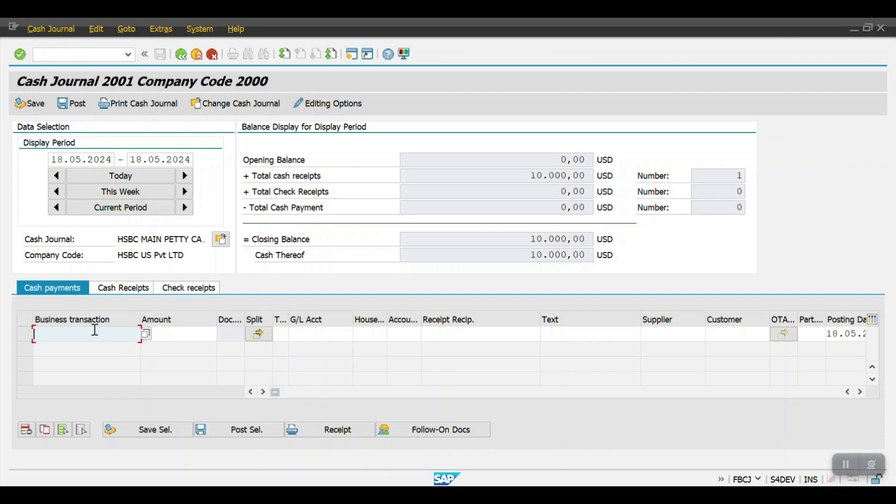
click(146, 333)
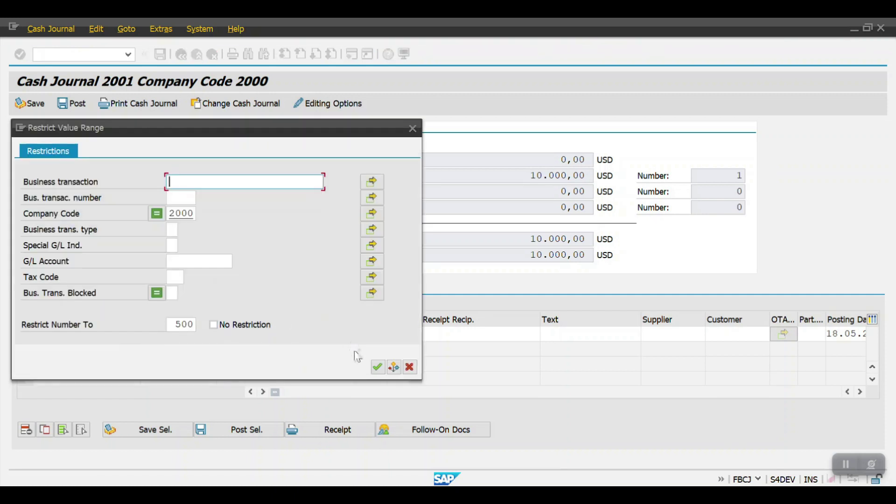
click(378, 367)
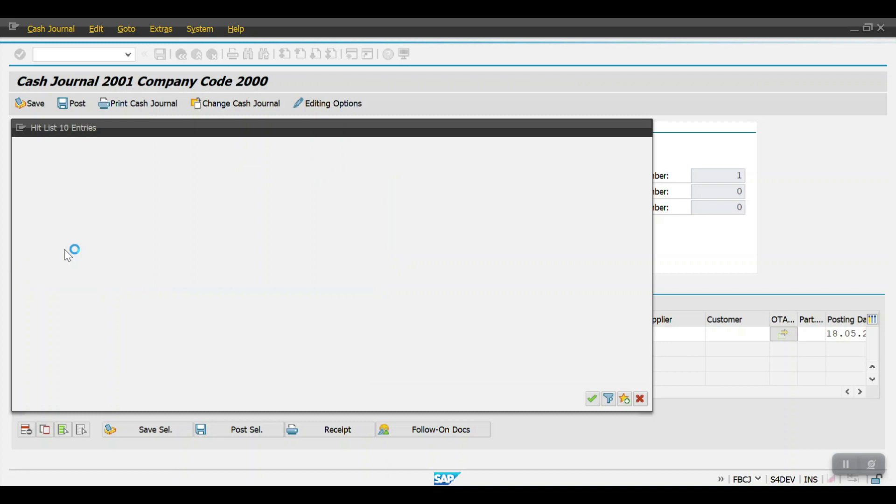
click(204, 334)
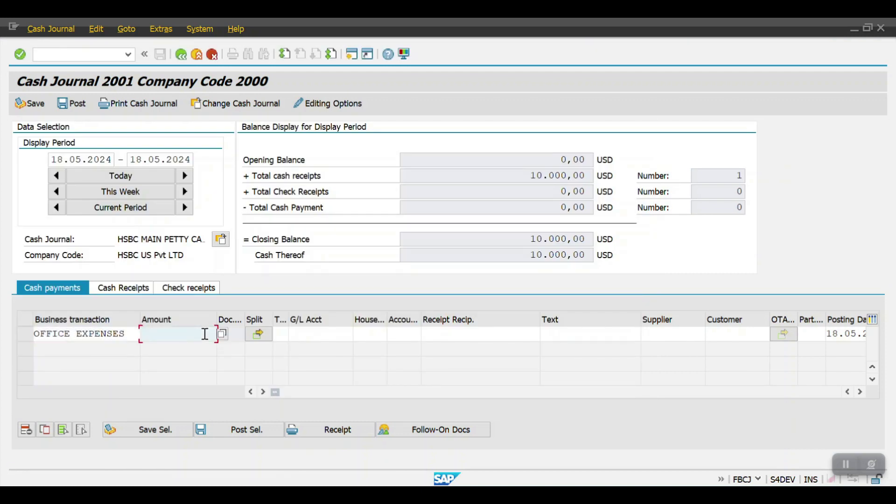
key(Tab)
- Assign cost center ADMIN_001 to the office expenses payment, and validate and select the entry
key(Tab)
key(Tab)
key(Tab)
key(Tab)
key(Tab)
key(Tab)
key(Tab)
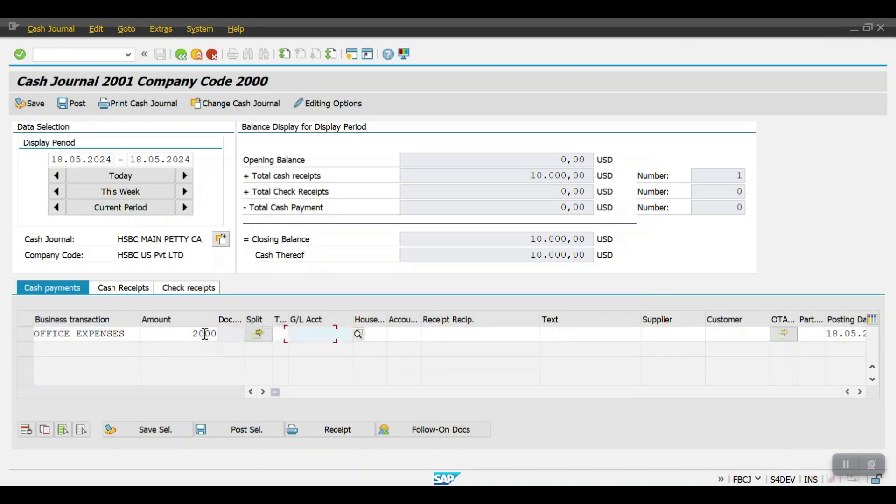
key(Tab)
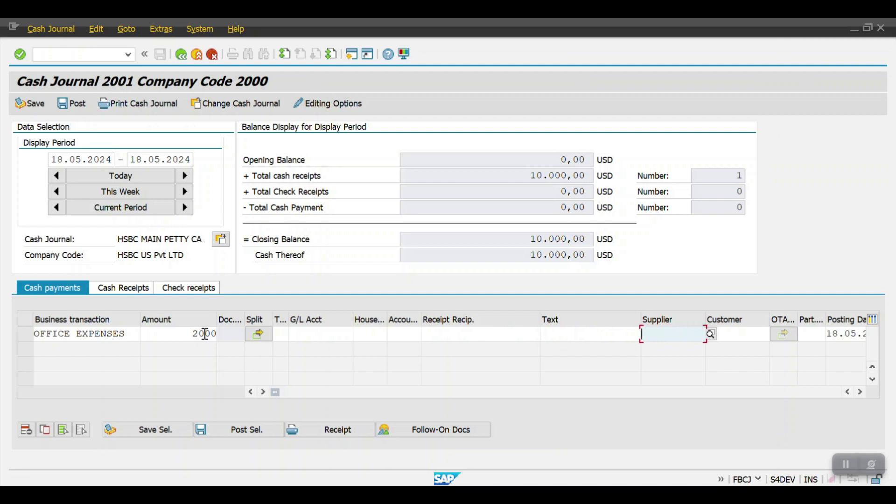
key(Tab)
key(Tab)
key(Tab)
key(Tab)
key(Tab)
key(Tab)
key(Tab)
key(Tab)
key(Tab)
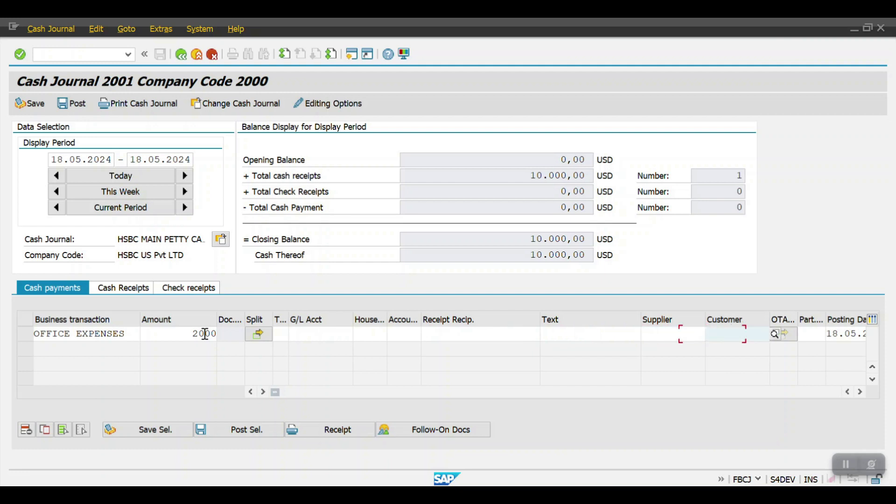
key(Tab)
key(Tab)
key(Tab)
key(Tab)
key(Tab)
key(Tab)
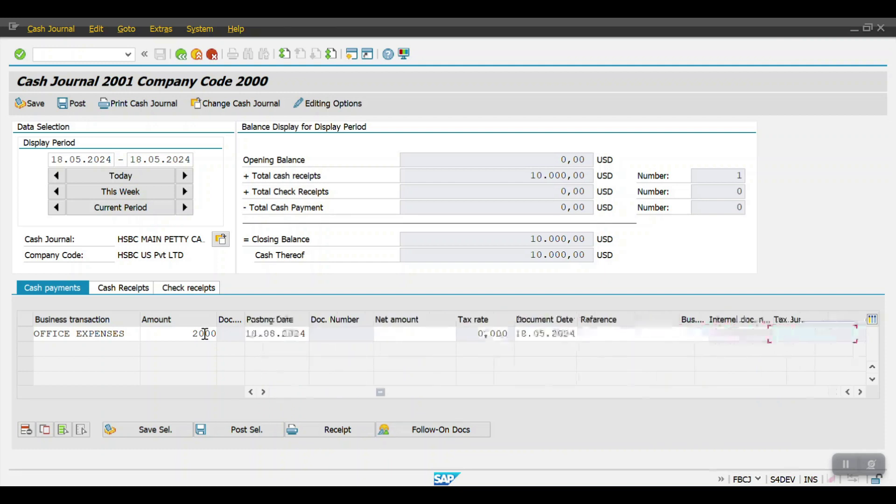
key(Tab)
key(Tab)
key(Tab)
key(Tab)
key(Tab)
key(Tab)
key(Tab)
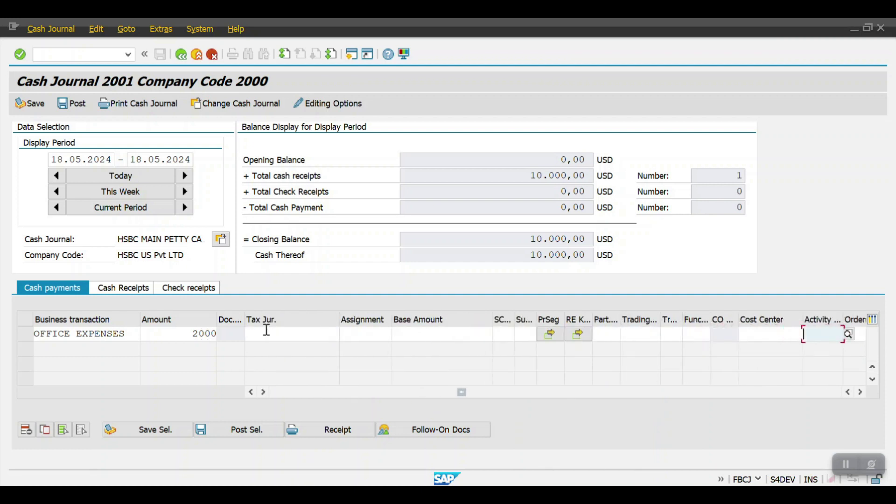
click(754, 333)
click(751, 349)
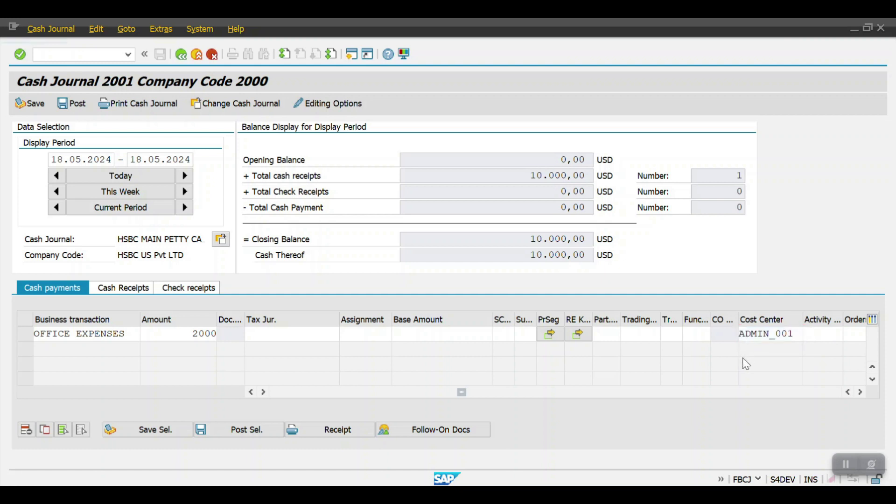
key(Return)
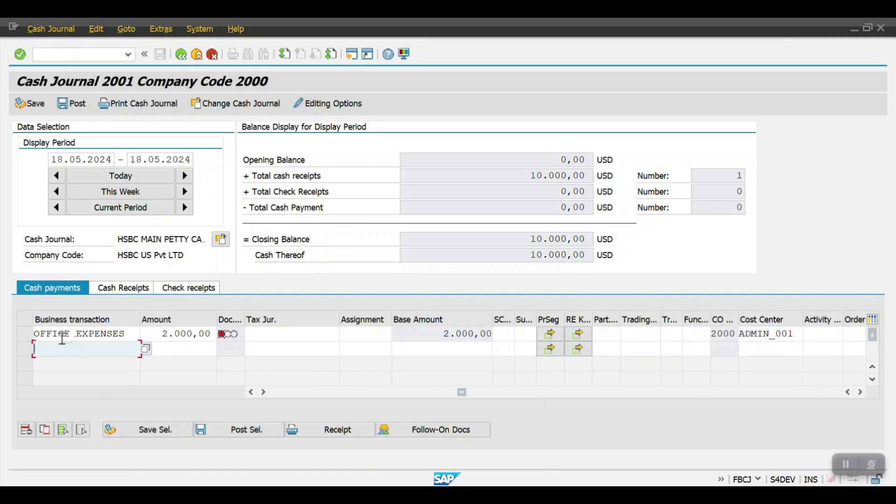
click(24, 333)
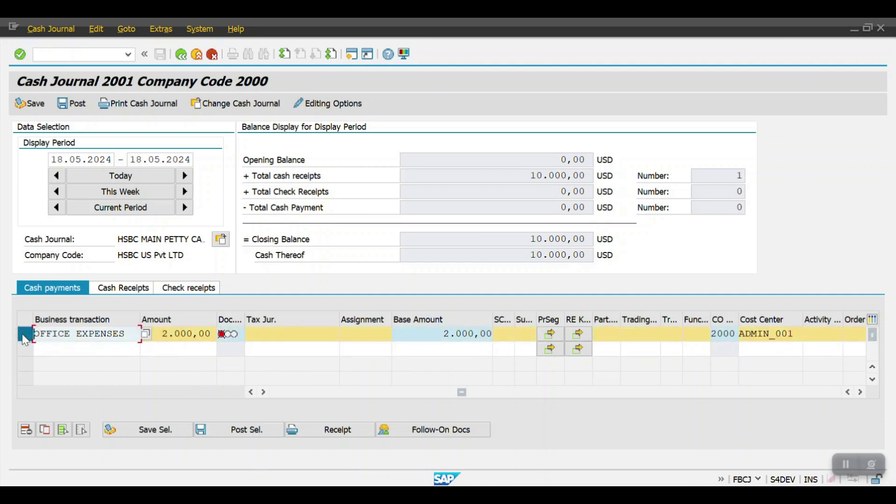
- Post the office expenses payment and check the cash journal's receipt total, payment total and closing balance
click(234, 427)
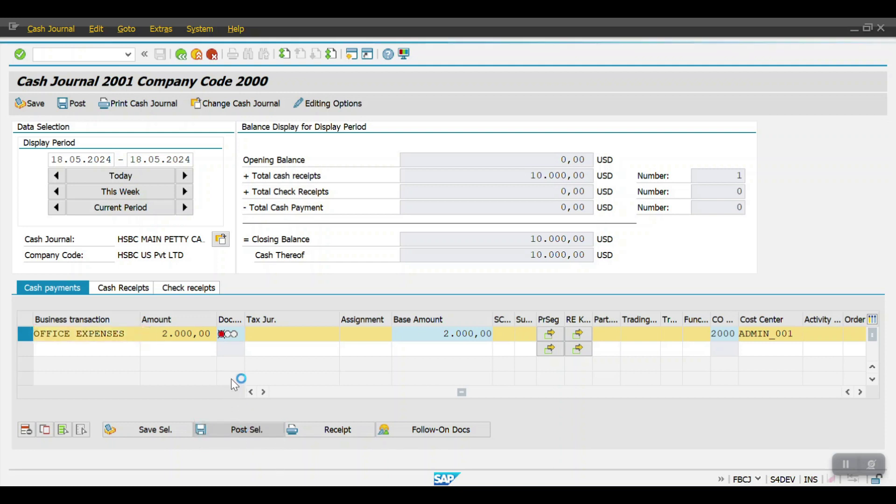
drag(530, 175, 590, 172)
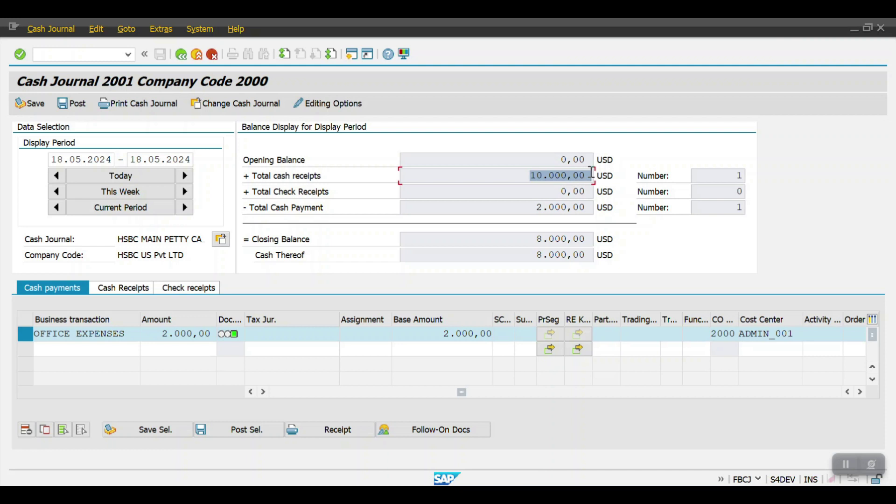
drag(532, 207, 592, 207)
drag(537, 239, 587, 241)
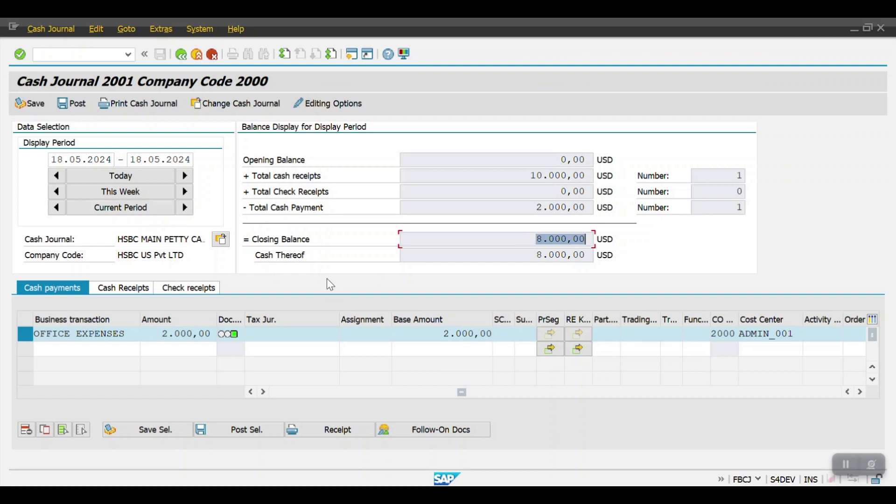
- Enter a second cash payment for the VENDOR business transaction of company code 2000 with an amount of 3000
click(89, 349)
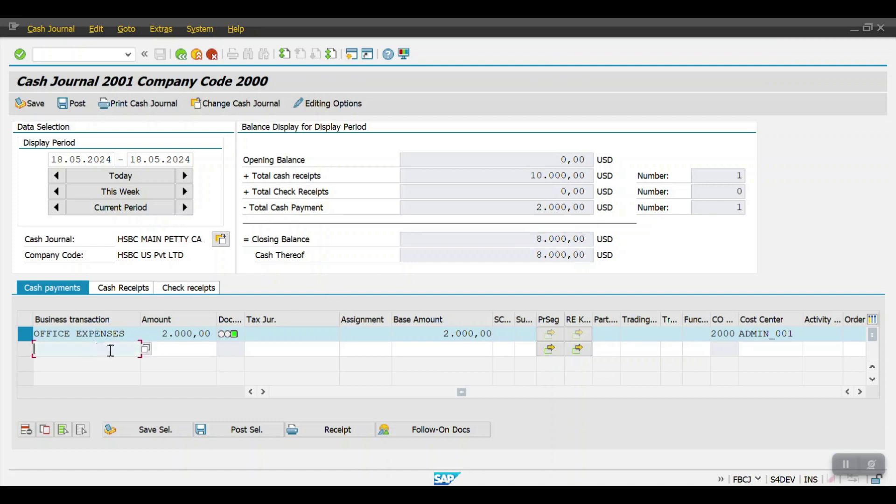
click(148, 353)
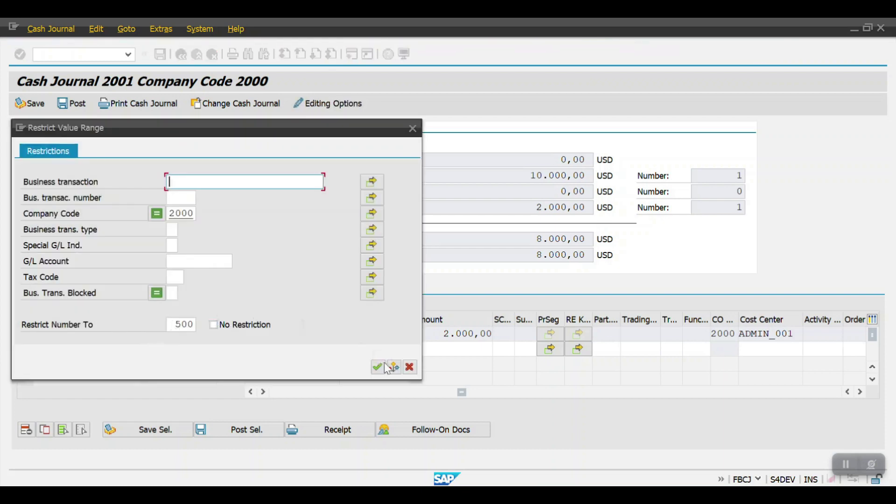
click(377, 368)
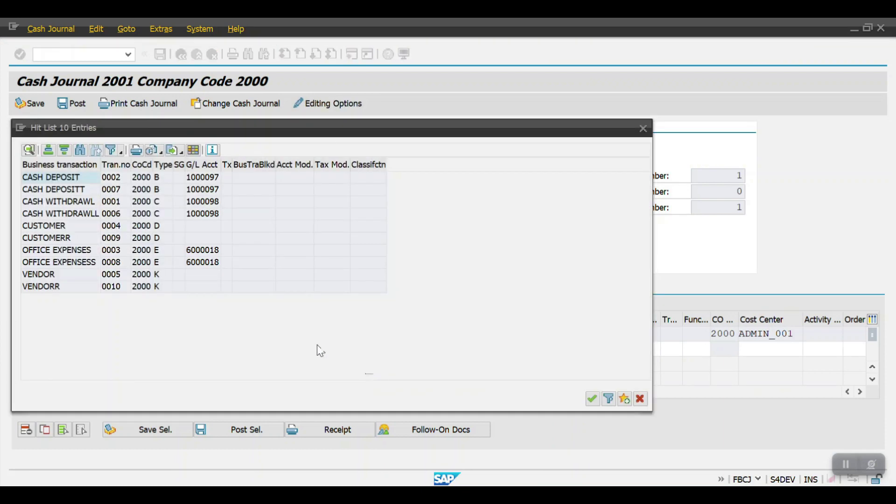
click(44, 278)
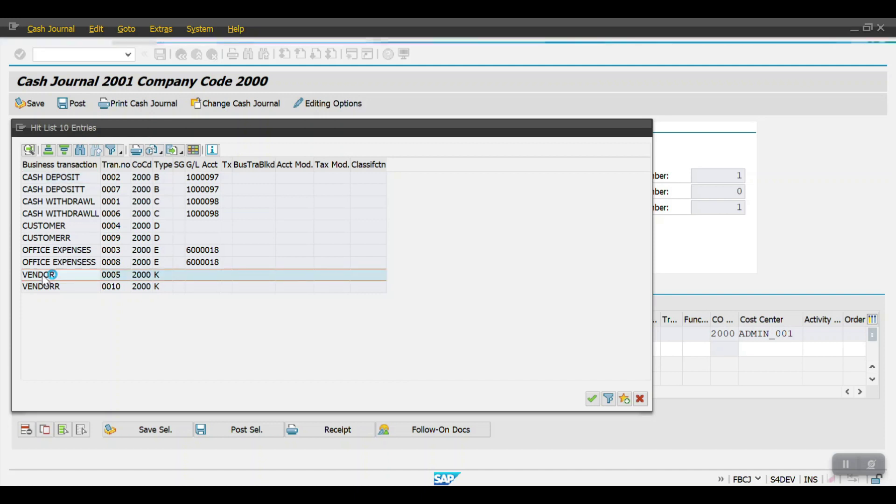
click(201, 350)
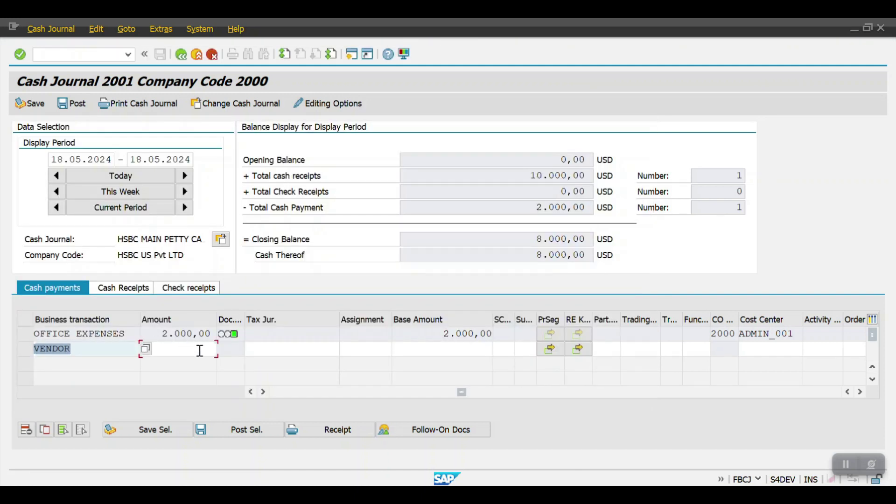
text(3000)
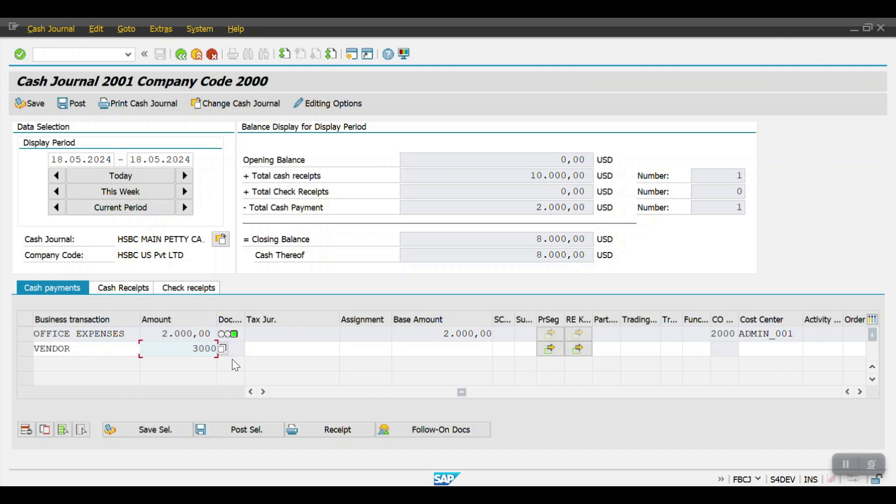
- Look up the suppliers of company code 2000 and assign the first XYZ PVT LTD supplier to the vendor payment
key(Return)
key(Tab)
key(Tab)
key(Tab)
key(Tab)
key(Tab)
key(Tab)
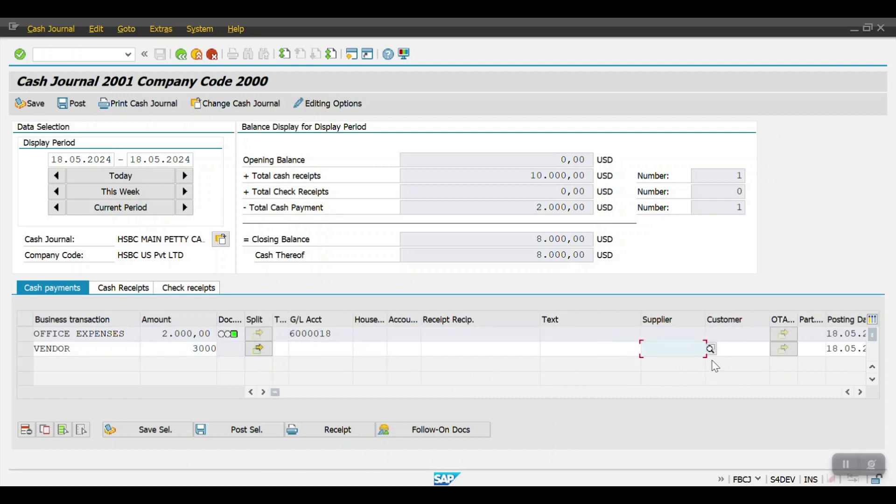
click(710, 349)
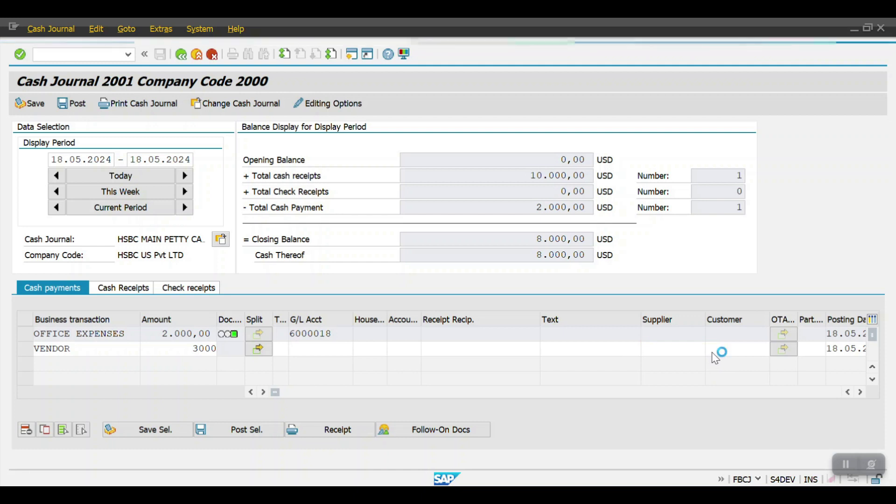
click(373, 332)
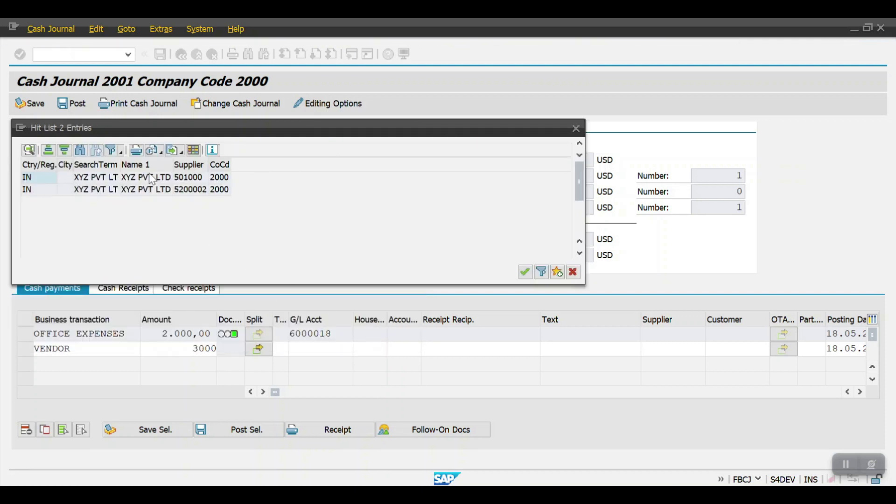
double_click(187, 177)
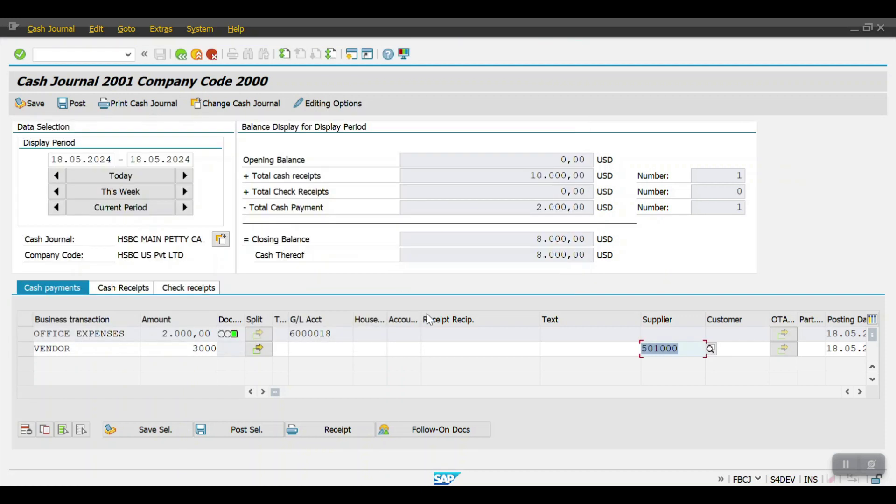
- Assign cost center ADMIN_001 to the vendor payment, and validate and select the entry
key(Tab)
key(Tab)
key(Tab)
key(Tab)
key(Tab)
key(Tab)
key(Tab)
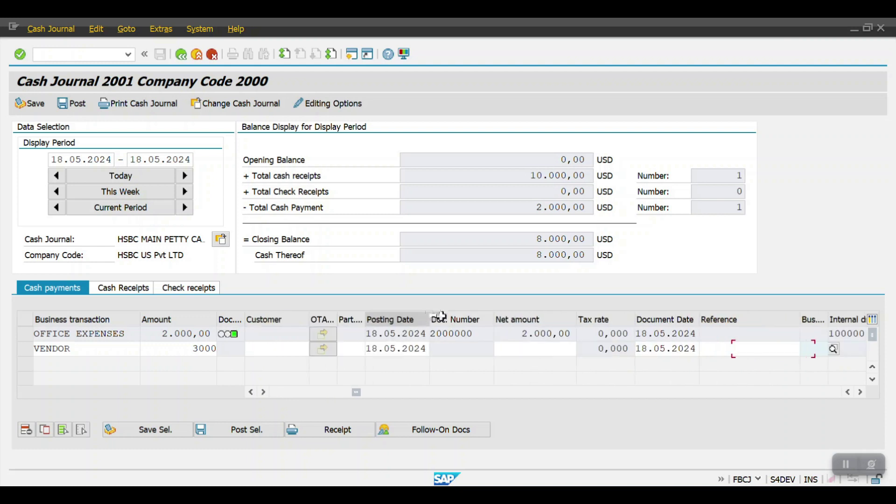
key(Tab)
key(Tab)
key(Tab)
key(Tab)
key(Tab)
key(Tab)
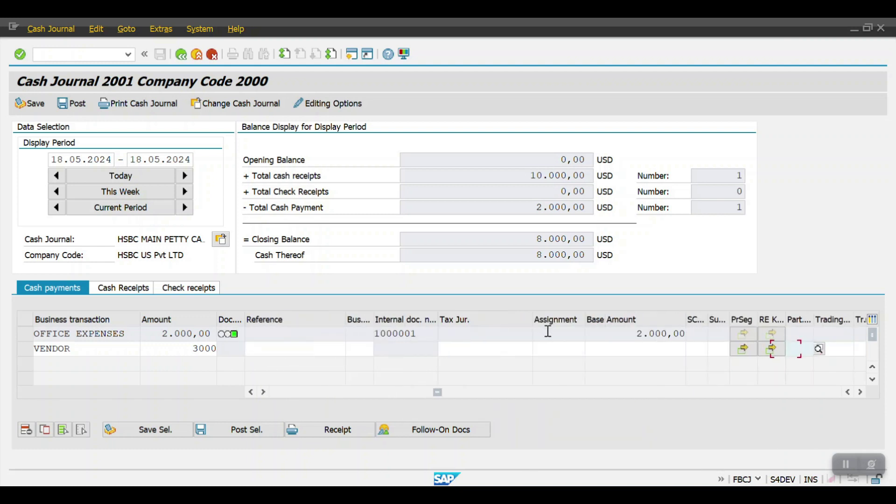
text(A)
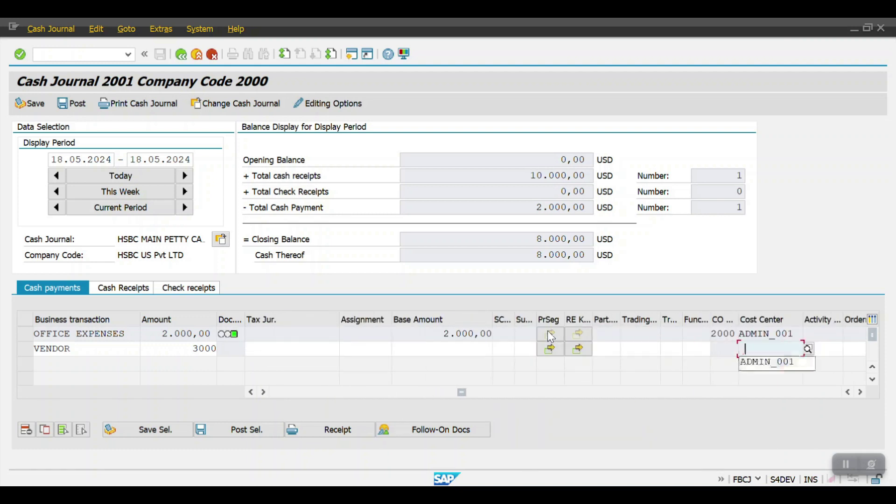
click(756, 363)
key(Return)
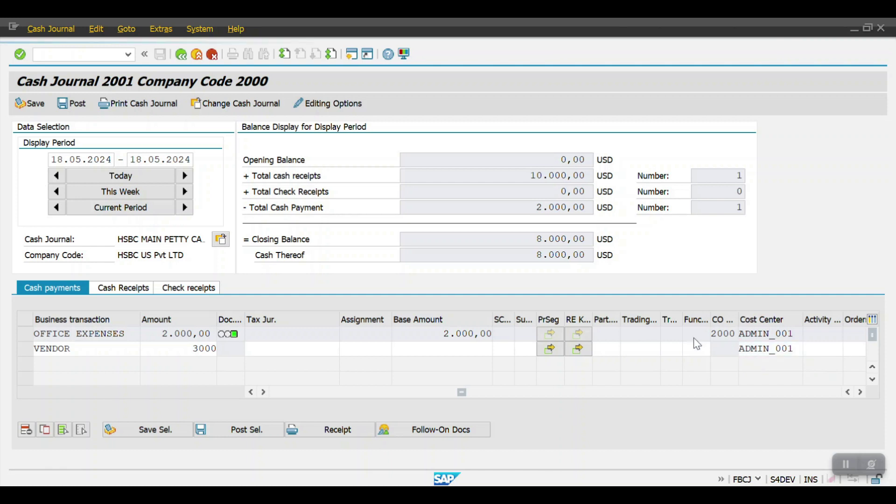
click(26, 349)
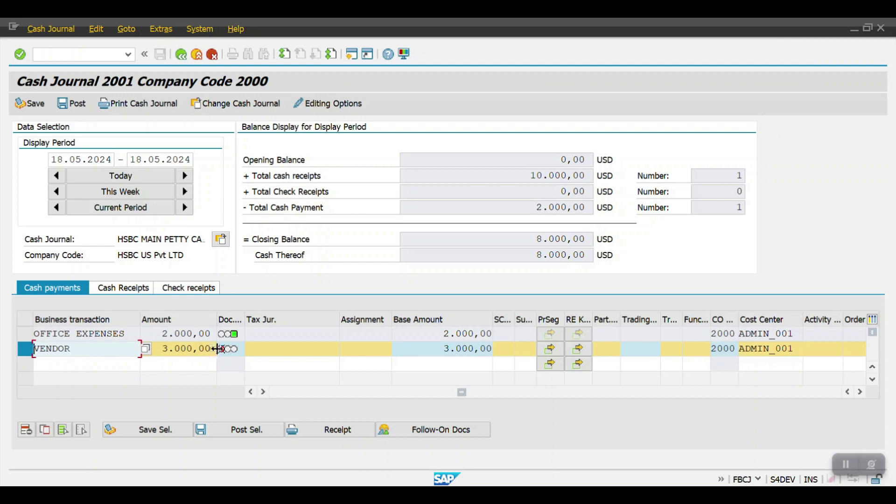
- Post the vendor payment and check the cash journal's payment total, receipt total and closing balance
click(225, 431)
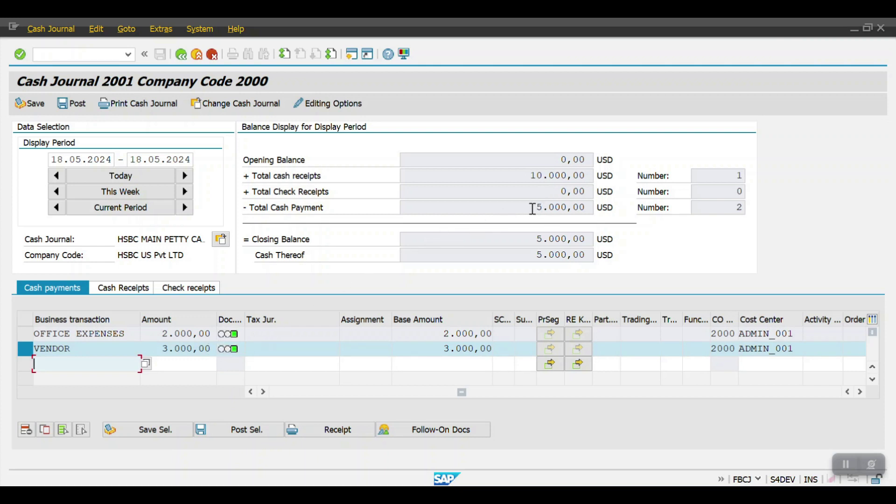
drag(531, 208, 586, 208)
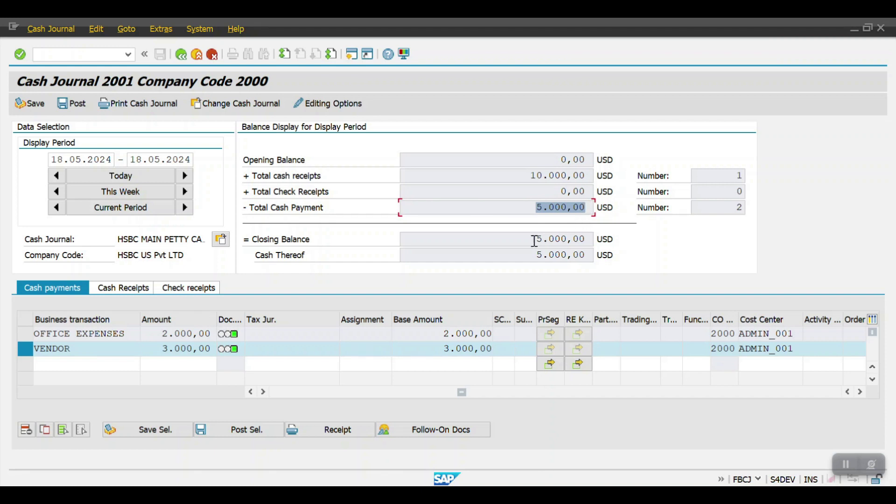
drag(532, 239, 586, 238)
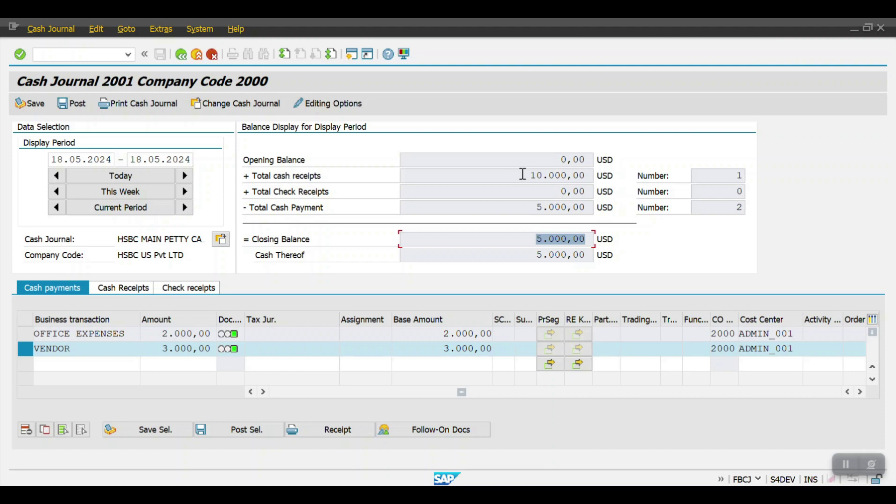
drag(531, 173, 587, 176)
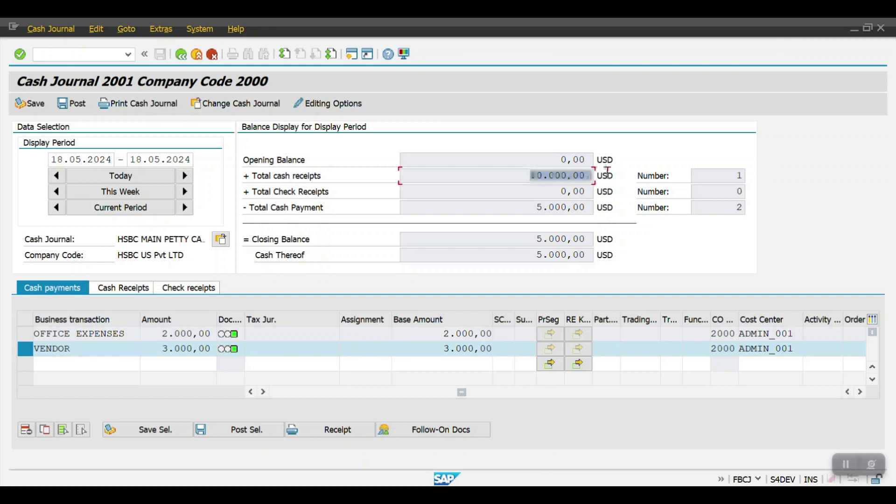
drag(536, 207, 587, 209)
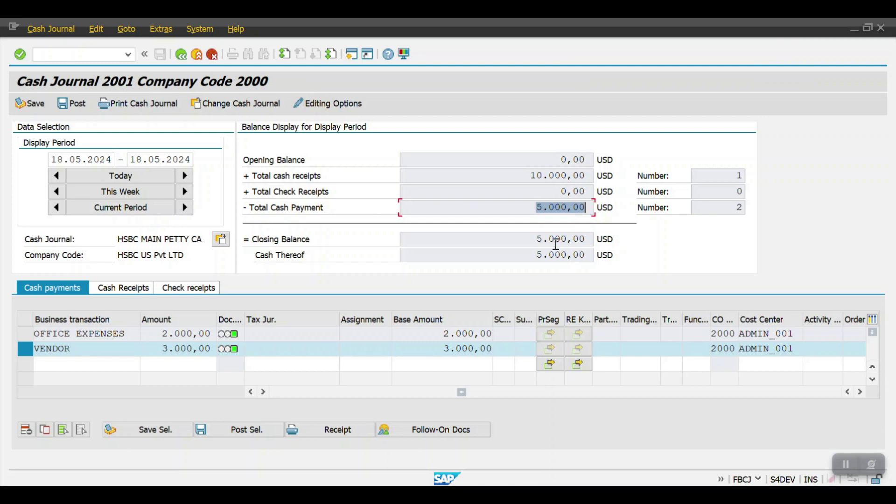
drag(536, 240, 583, 243)
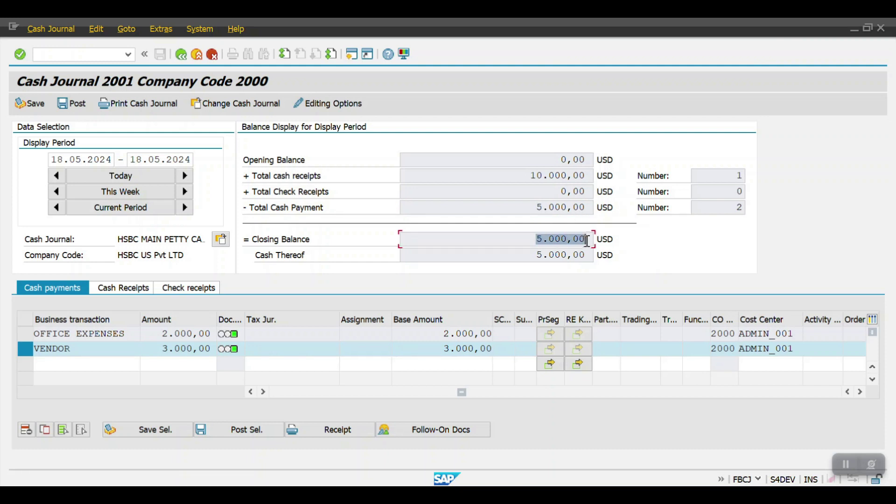
click(457, 258)
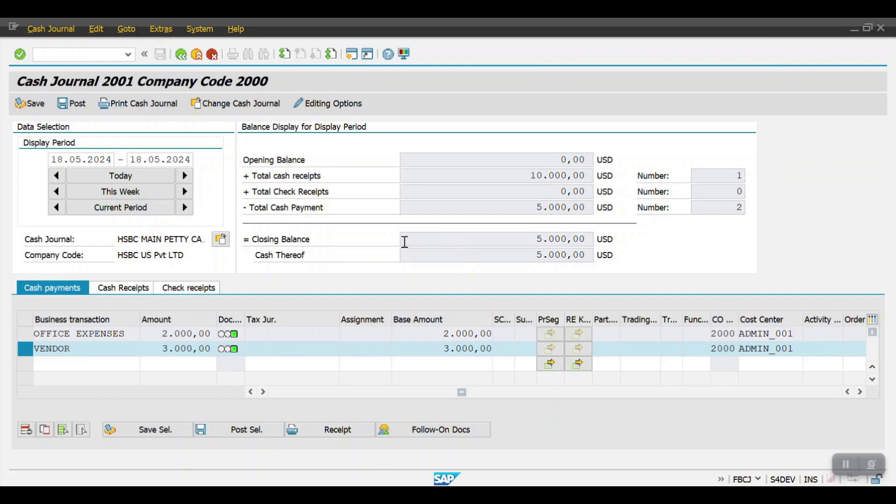
- Leave the cash journal and open the document list selection of transaction FB03
key(F3)
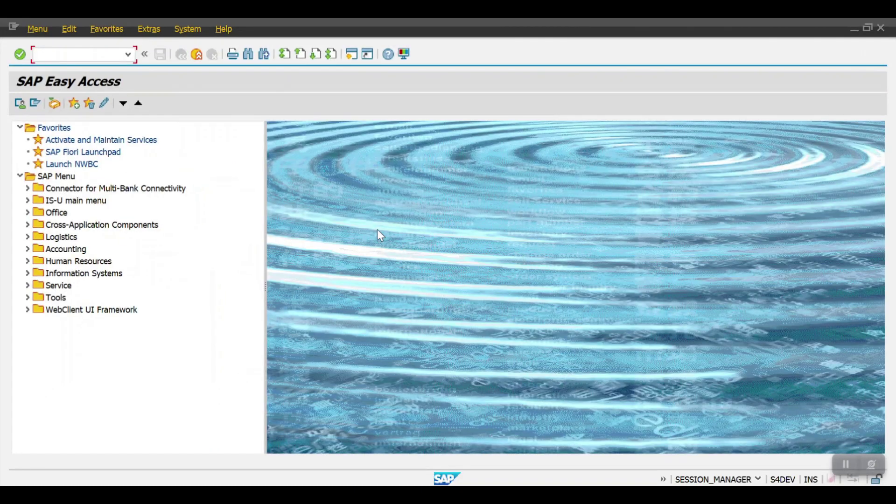
text(FB)
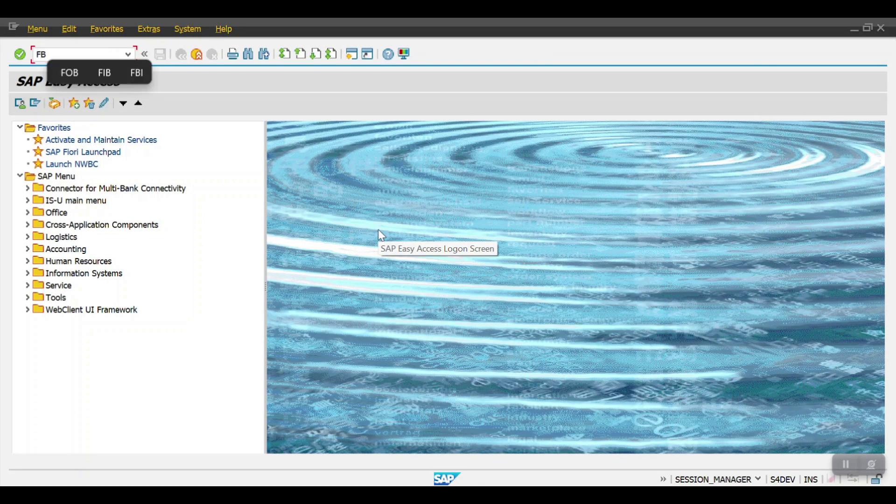
text(03)
key(Return)
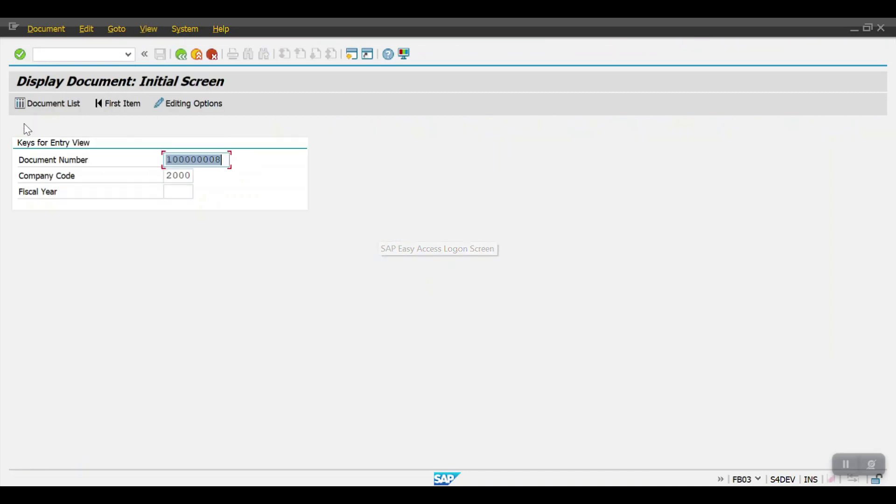
click(26, 107)
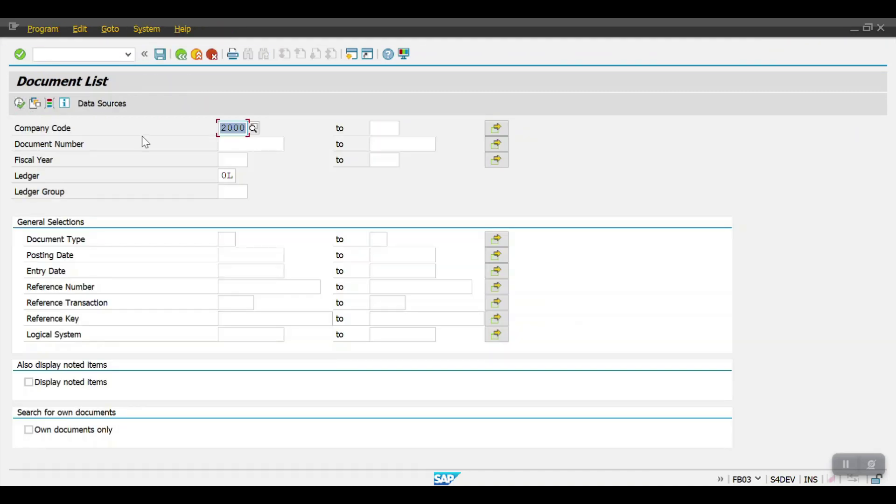
- List the documents of company code 2000 for fiscal year 2024, ledger 0L and document type SK
click(238, 161)
text(202)
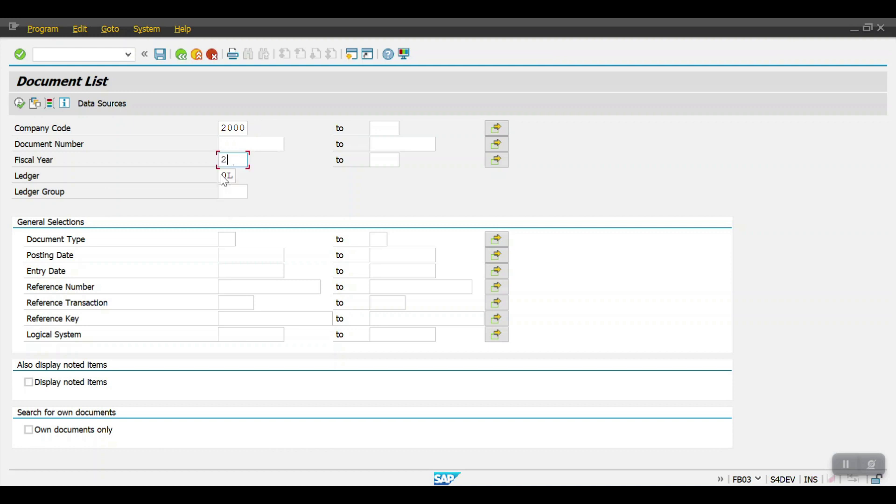
click(223, 172)
click(230, 237)
text(SK)
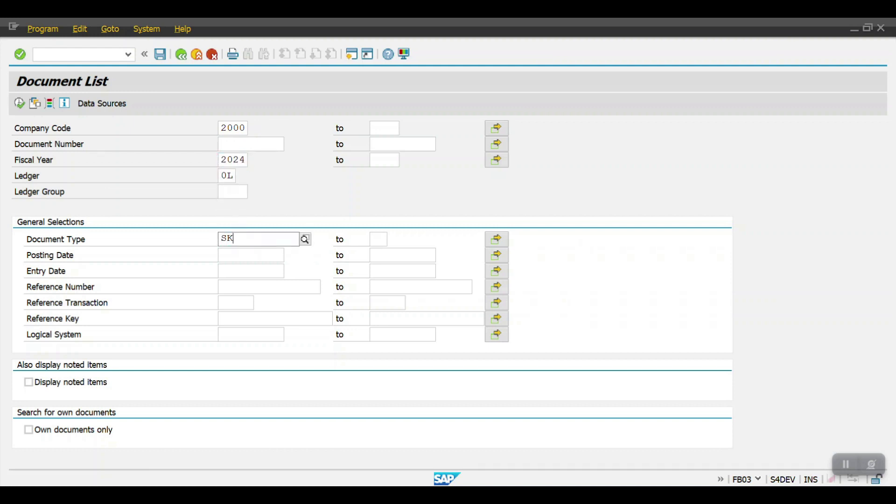
click(241, 266)
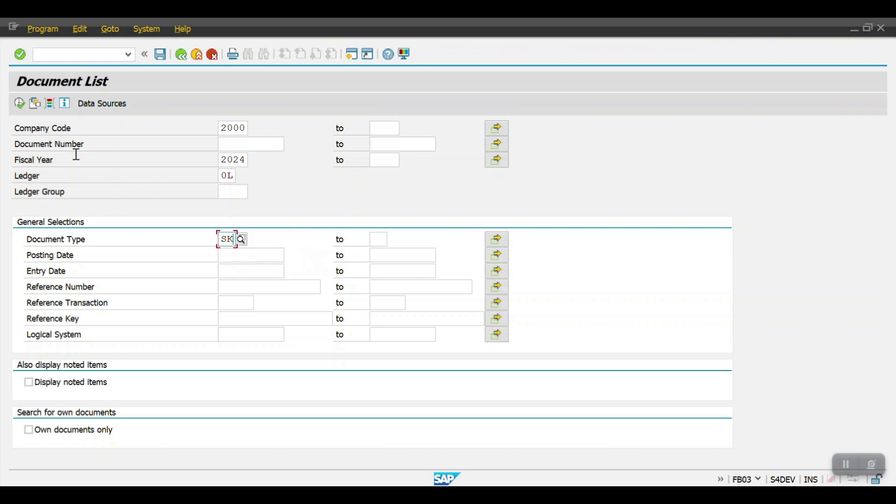
click(20, 105)
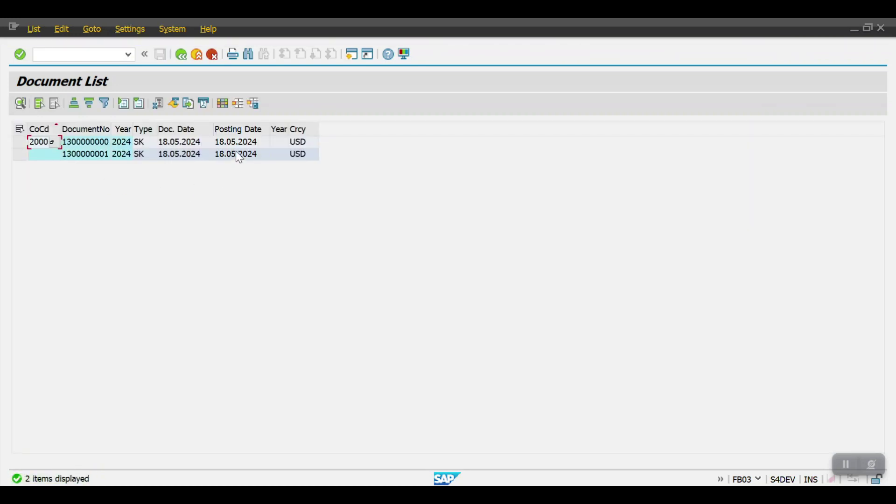
- Open the first SK document in the list, examine its line items, and return to the document list
double_click(89, 142)
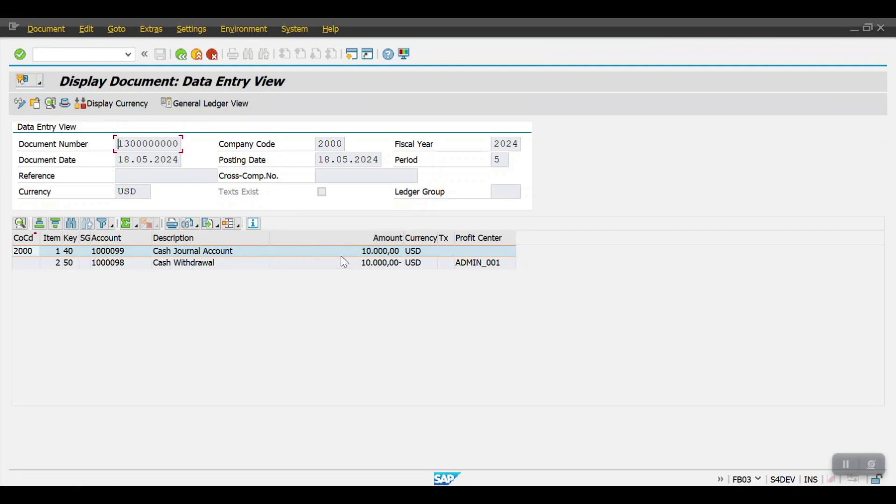
click(182, 56)
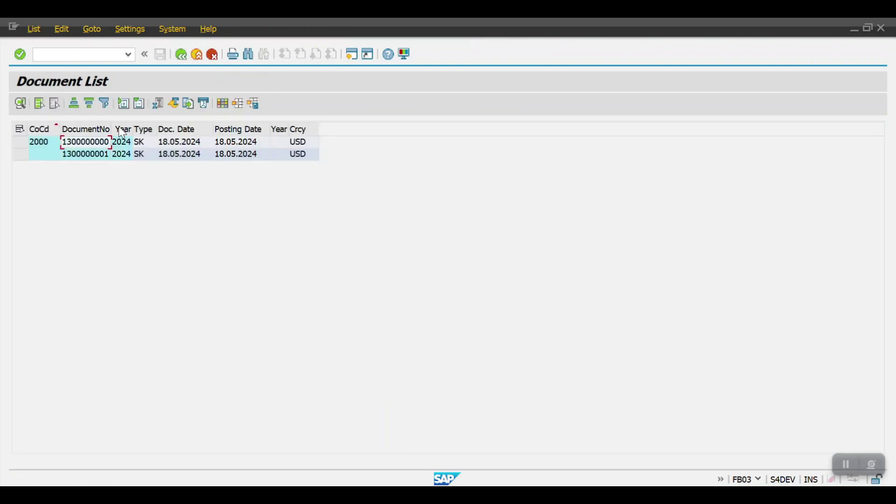
- Open the second SK document in the list, examine its expense line item, and return to the document list
double_click(89, 154)
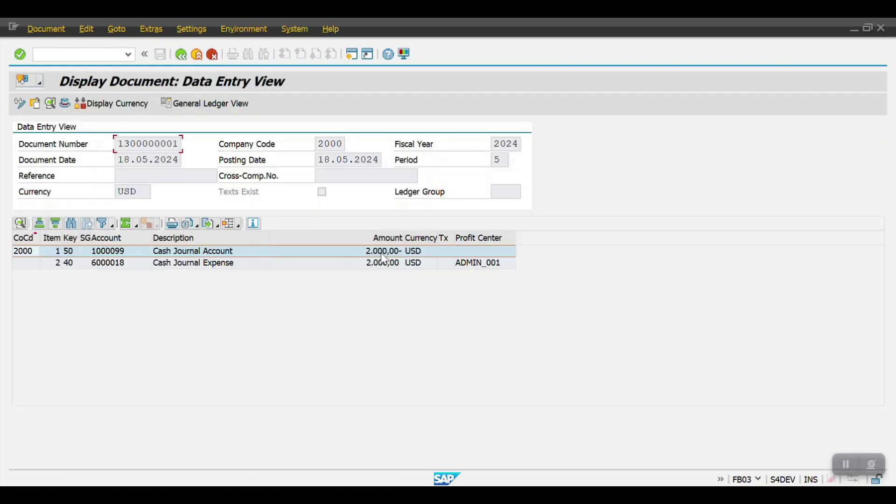
click(202, 263)
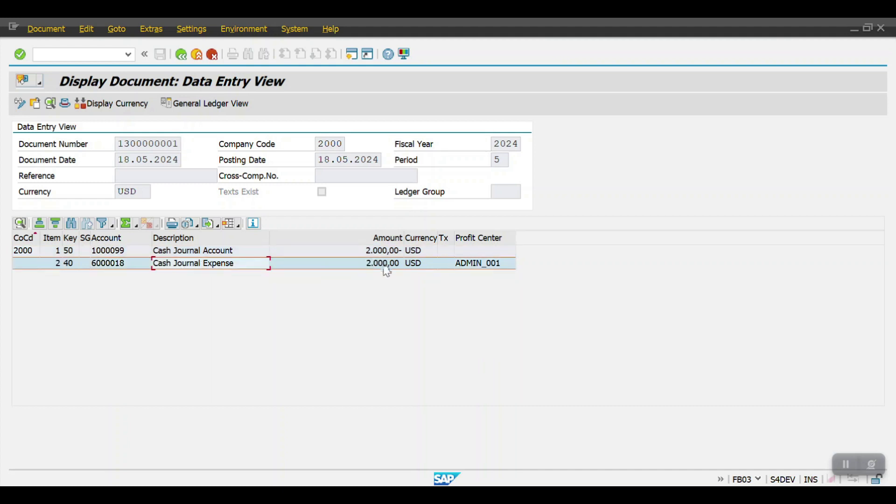
click(184, 55)
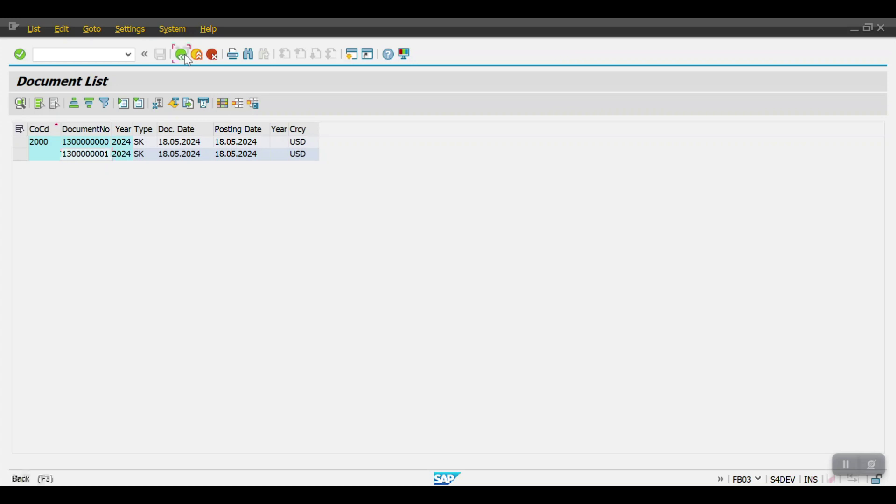
- Go back to the selection criteria and list the company code 2000 documents with document type KZ instead
click(182, 54)
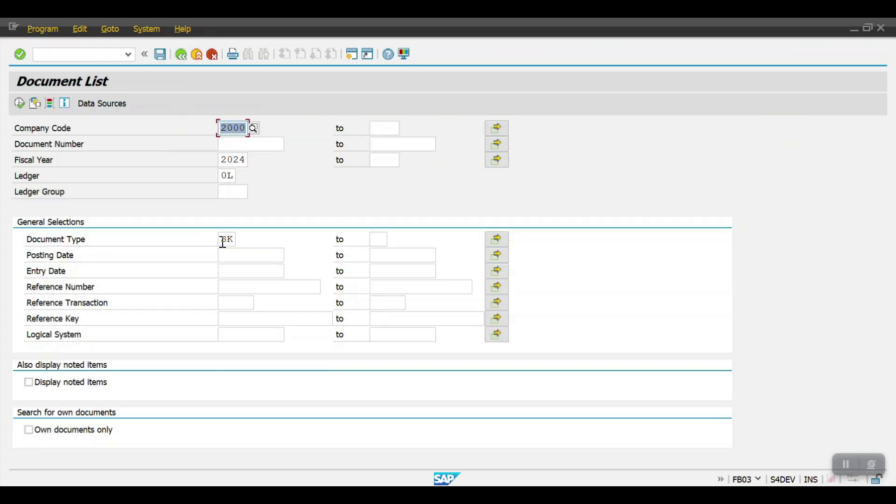
double_click(223, 243)
text(KZ)
key(Return)
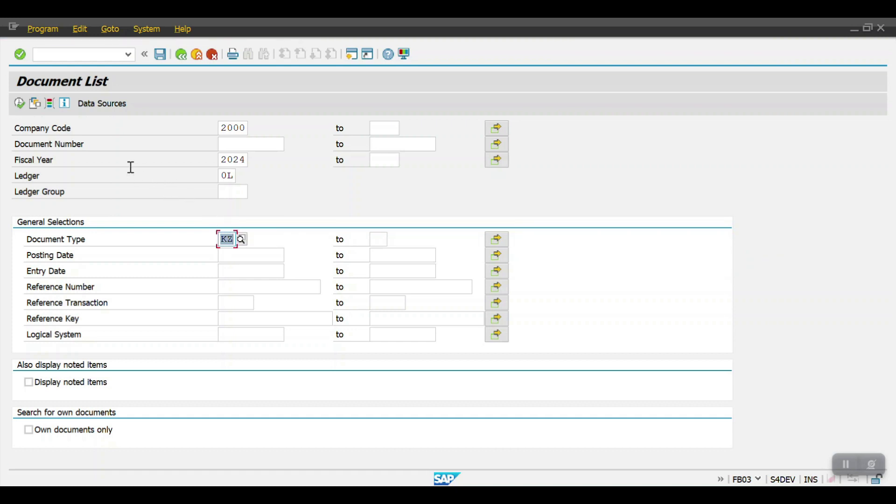
click(19, 104)
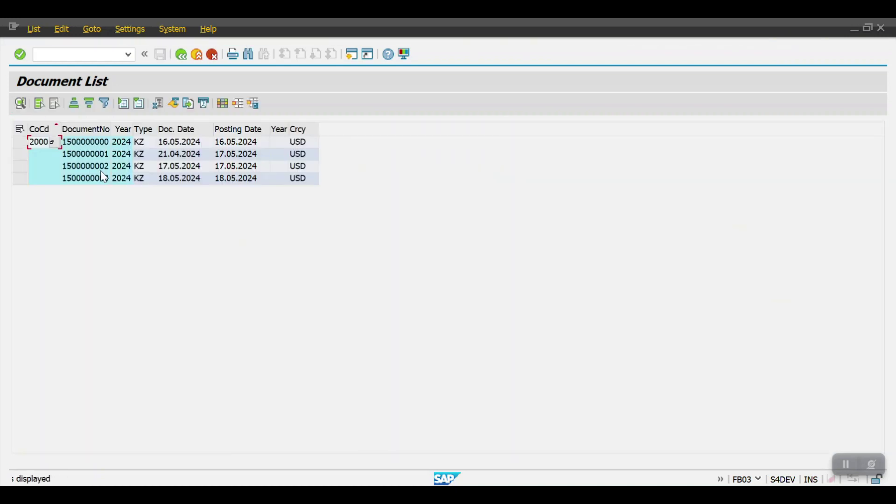
- Open the KZ document dated 18.05.2024 and examine its cash journal and vendor line items with their amounts
double_click(91, 178)
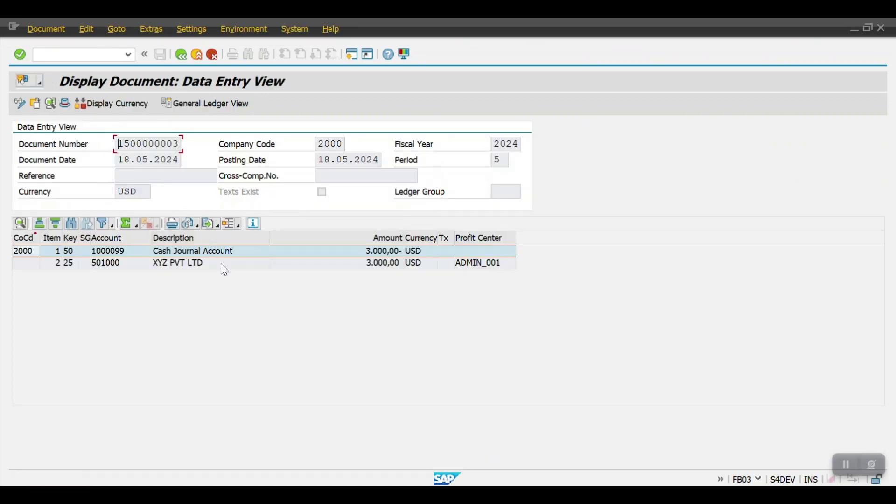
click(334, 256)
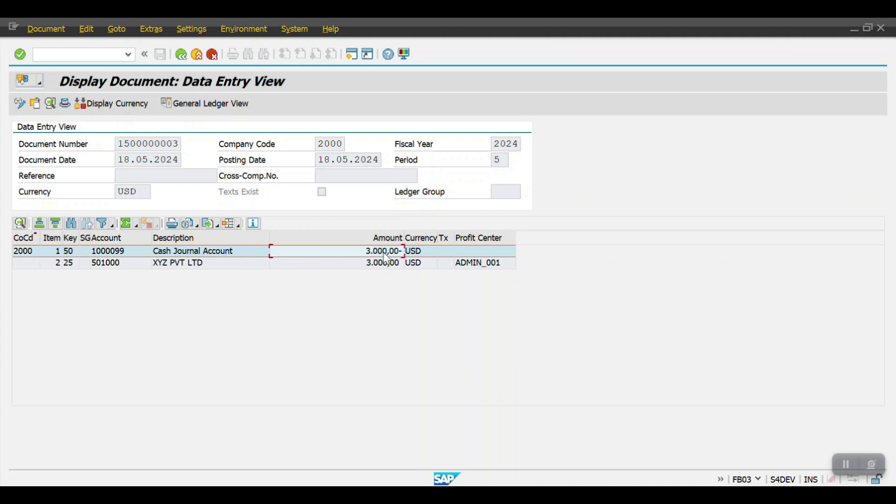
click(182, 262)
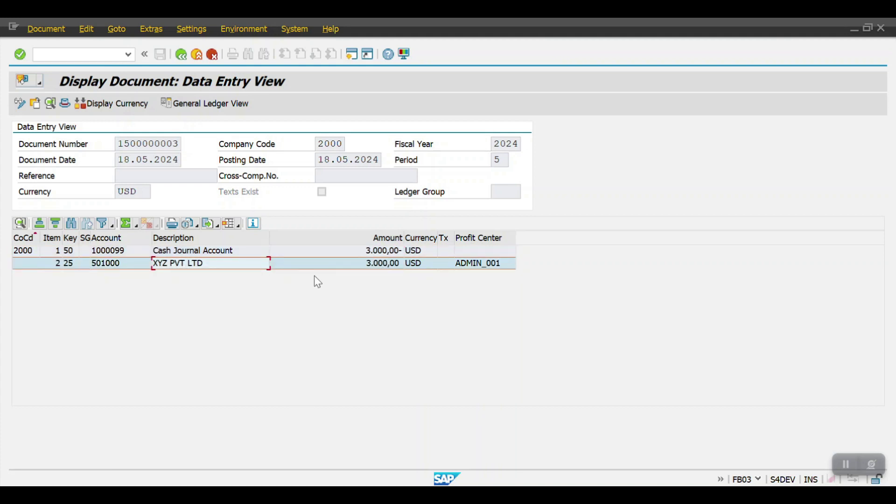
click(380, 266)
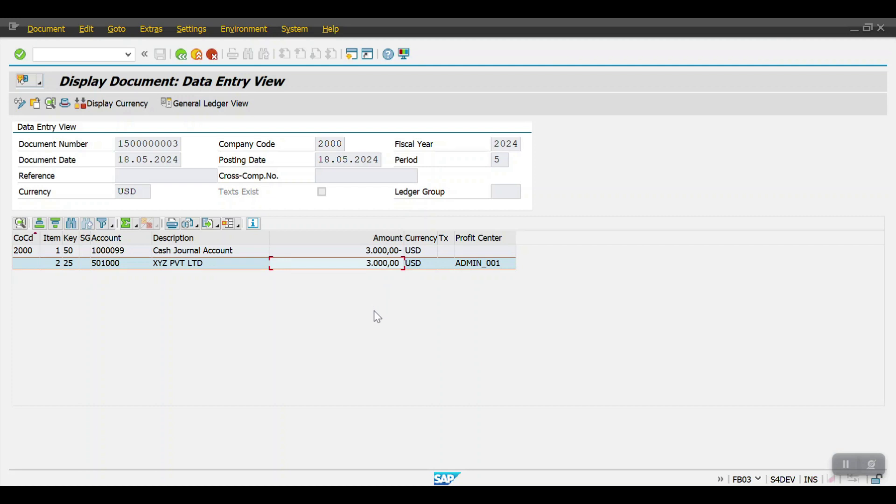